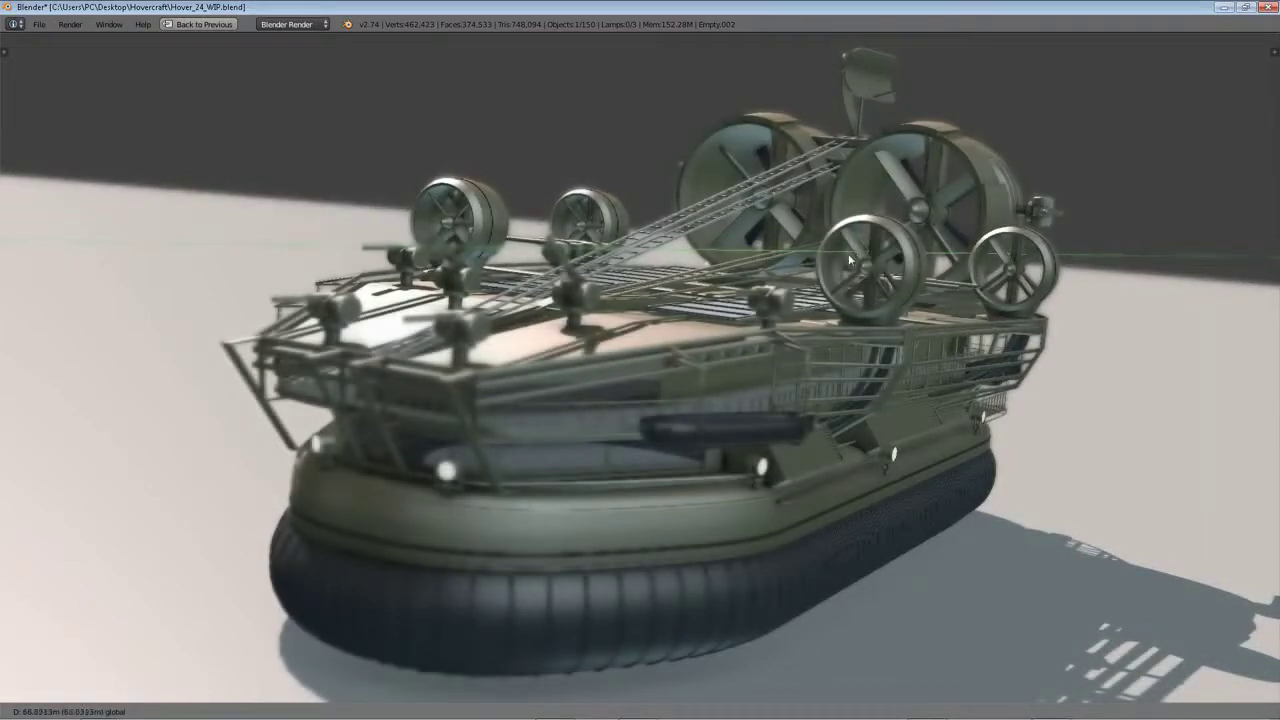
- Zoom in and out on the hovercraft and orbit down to a low side view of the hull
scroll(772, 260, down, 3)
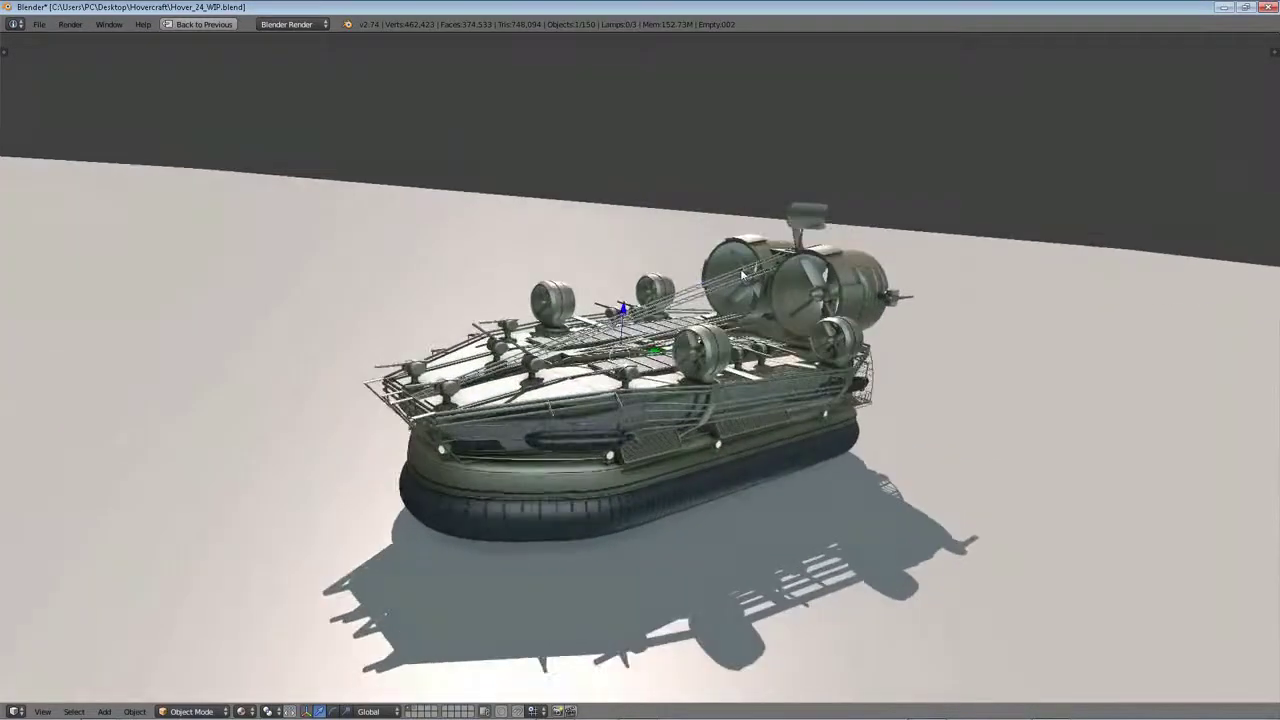
scroll(742, 283, up, 2)
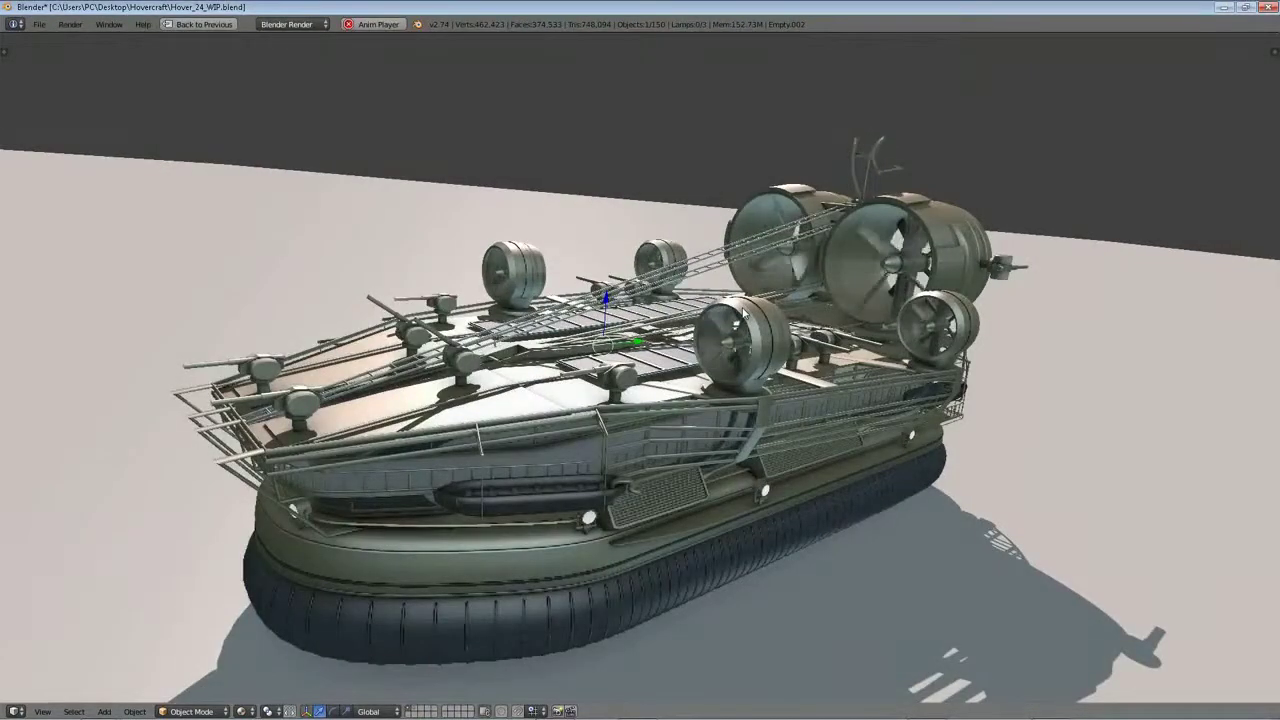
scroll(742, 313, down, 2)
scroll(769, 305, up, 3)
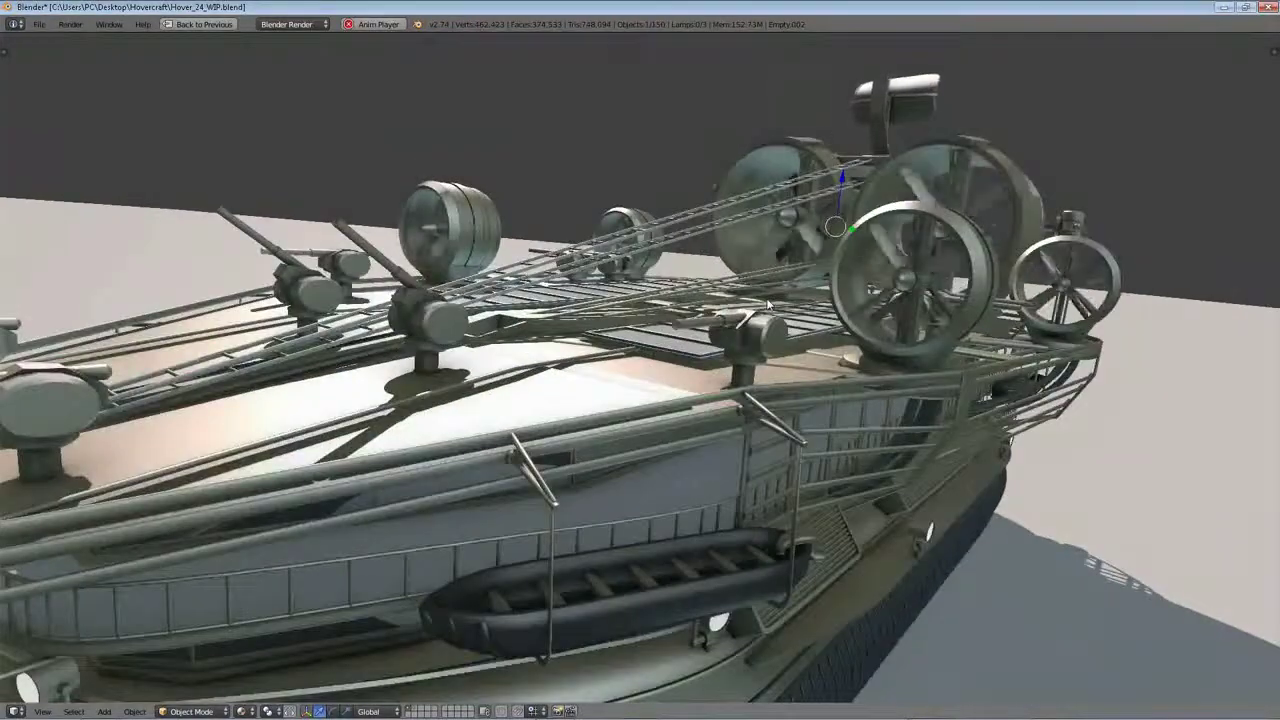
mouse_move(769, 305)
middle_down()
mouse_move(714, 295)
mouse_move(752, 395)
middle_up()
scroll(714, 295, up, 2)
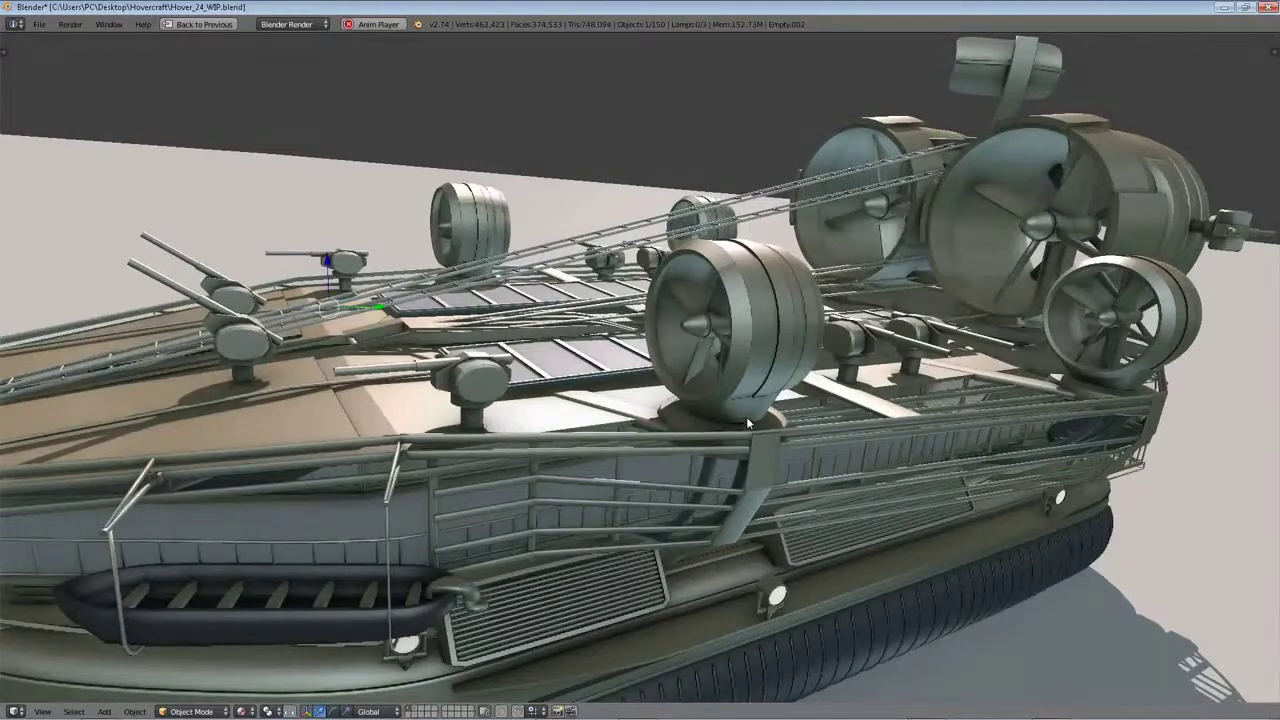
scroll(748, 424, down, 2)
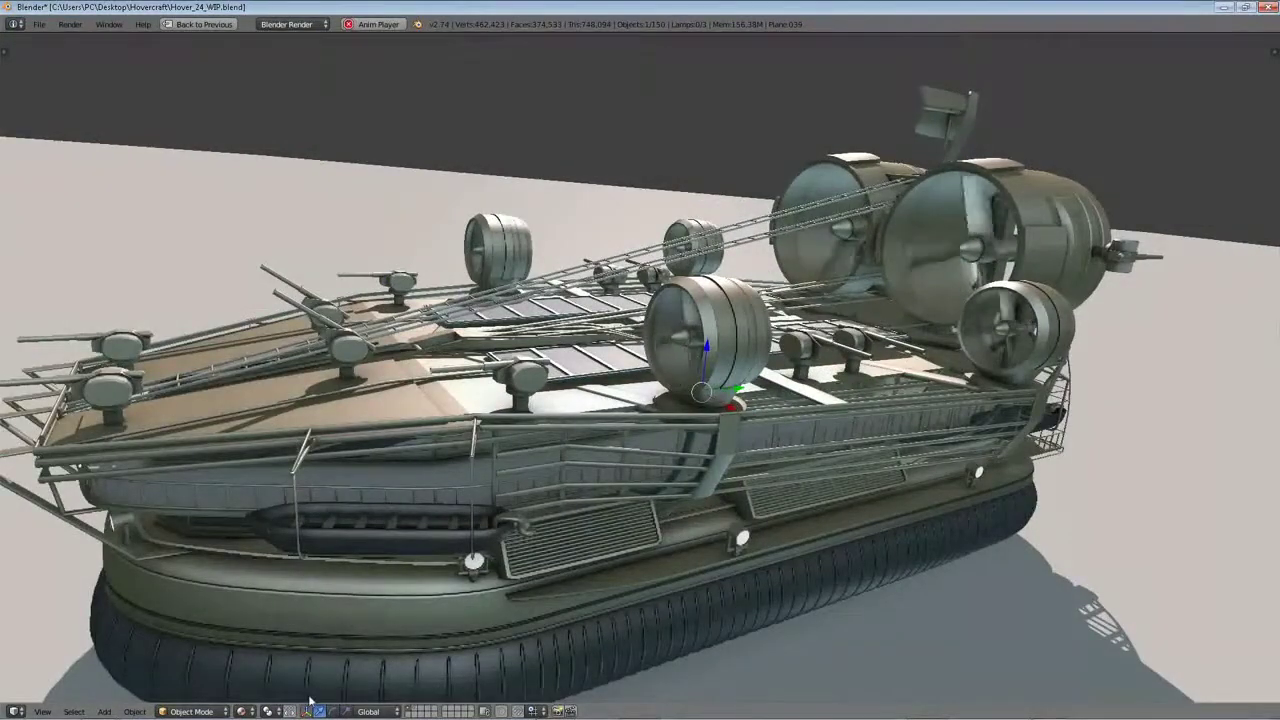
scroll(607, 428, up, 2)
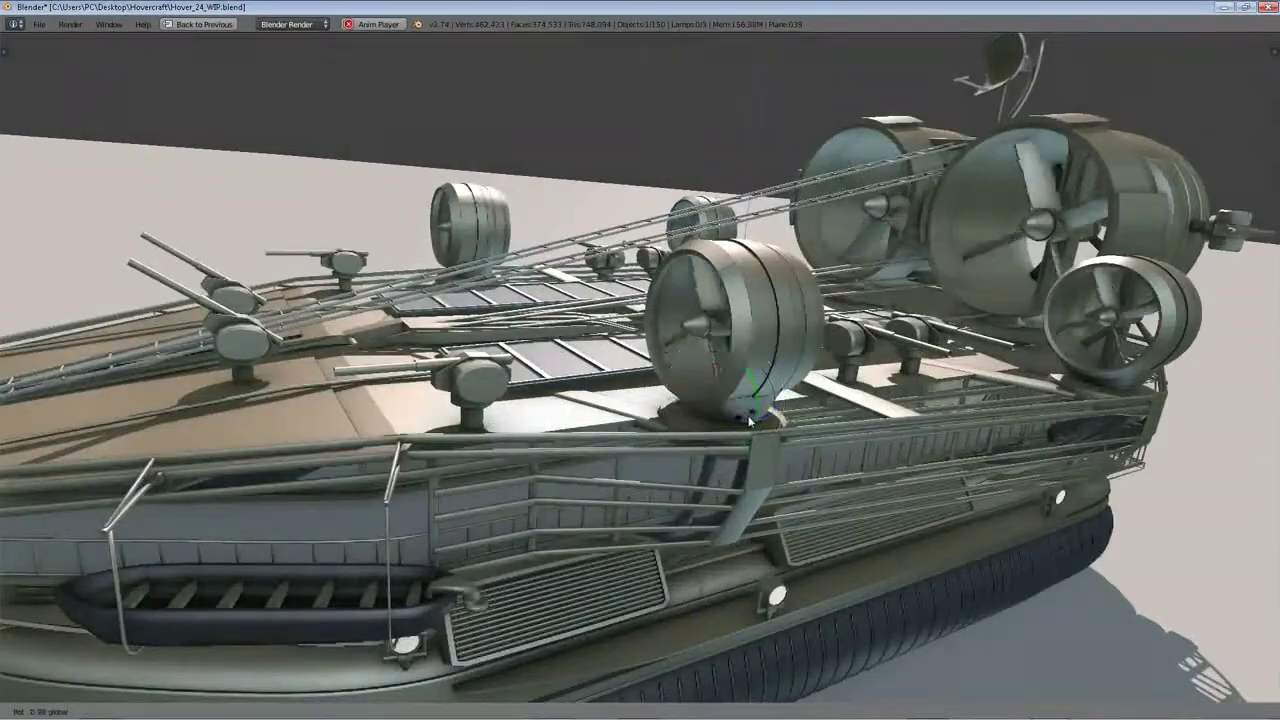
- Start a Z-axis fan rotation, cancel it, and orbit round to the side of the hovercraft
key(z)
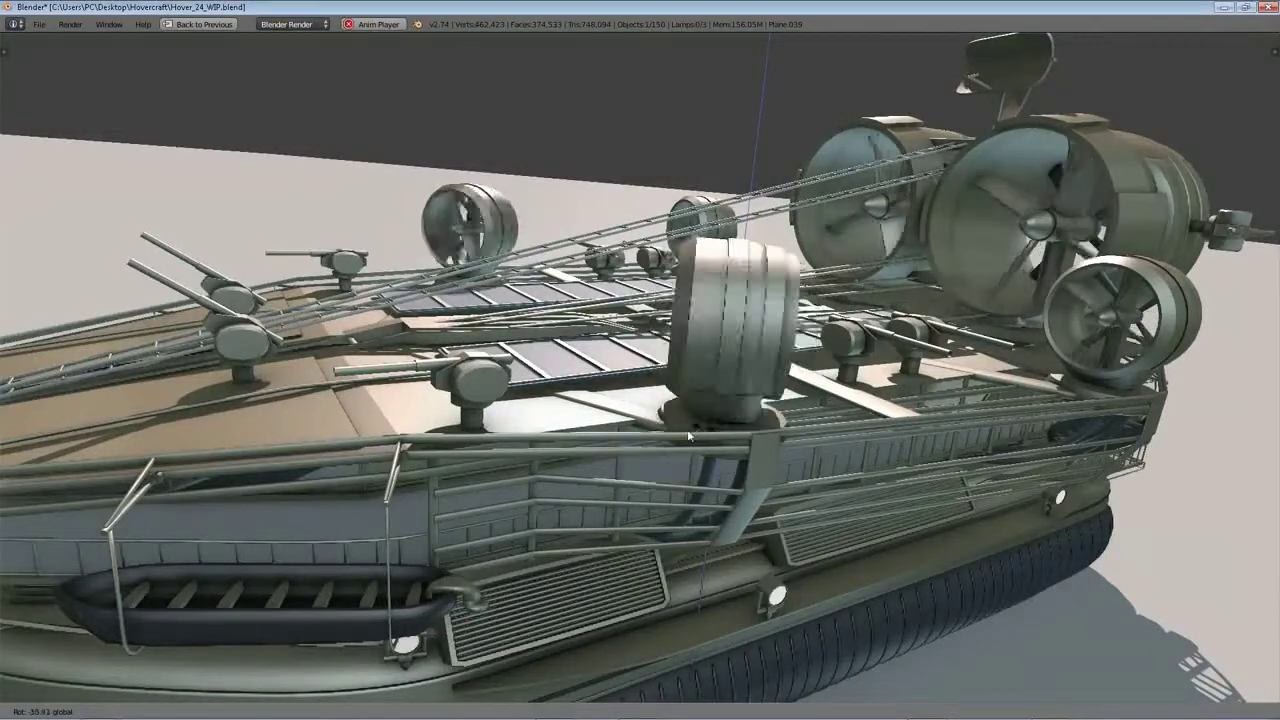
right_click(752, 425)
mouse_move(752, 425)
middle_down()
mouse_move(841, 284)
mouse_move(795, 283)
mouse_move(590, 398)
mouse_move(640, 380)
middle_up()
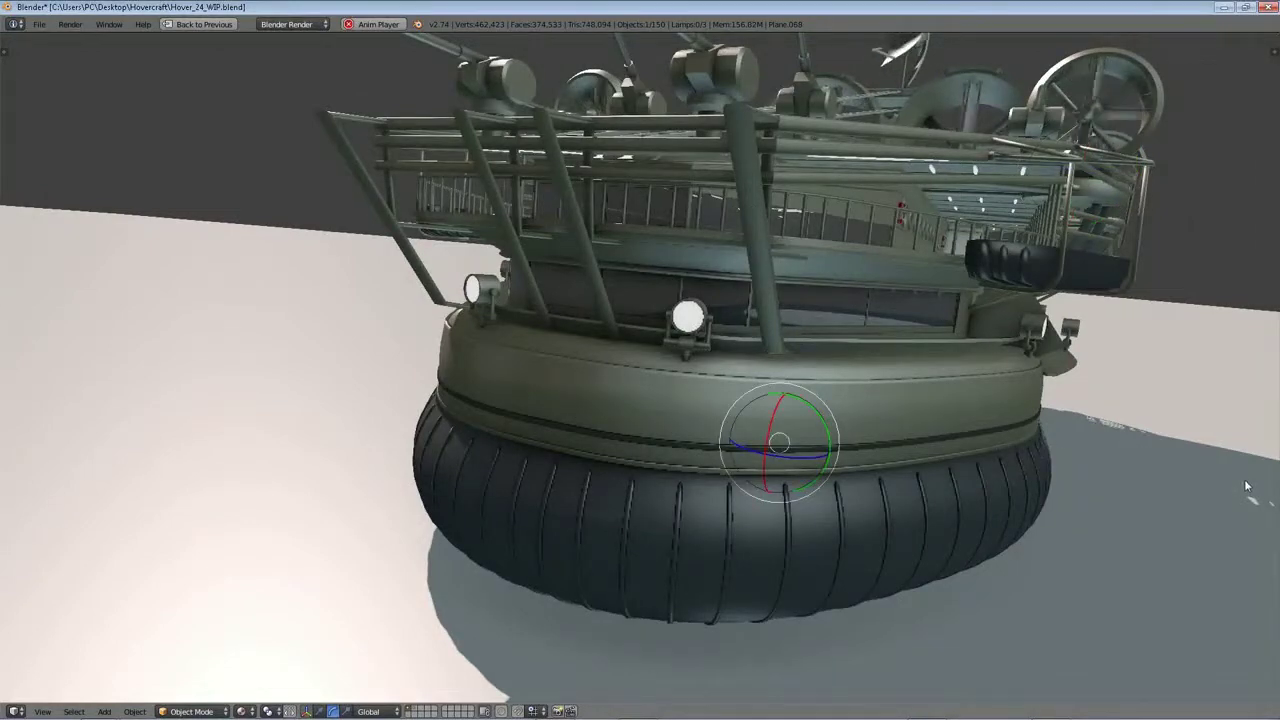
- Clear the floor plane from the selection with H
key(h)
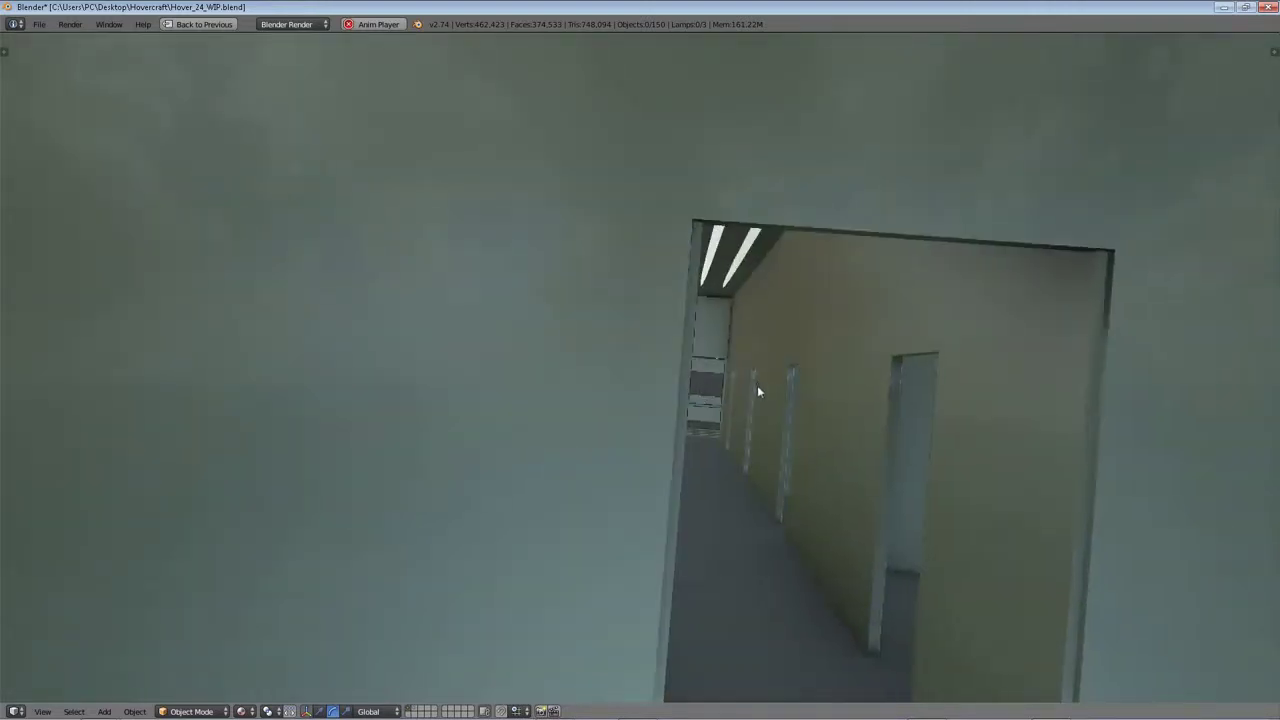
- In Walk Navigation, go down the corridor, peek into a side doorway, and enter the stair room
key(shift+f)
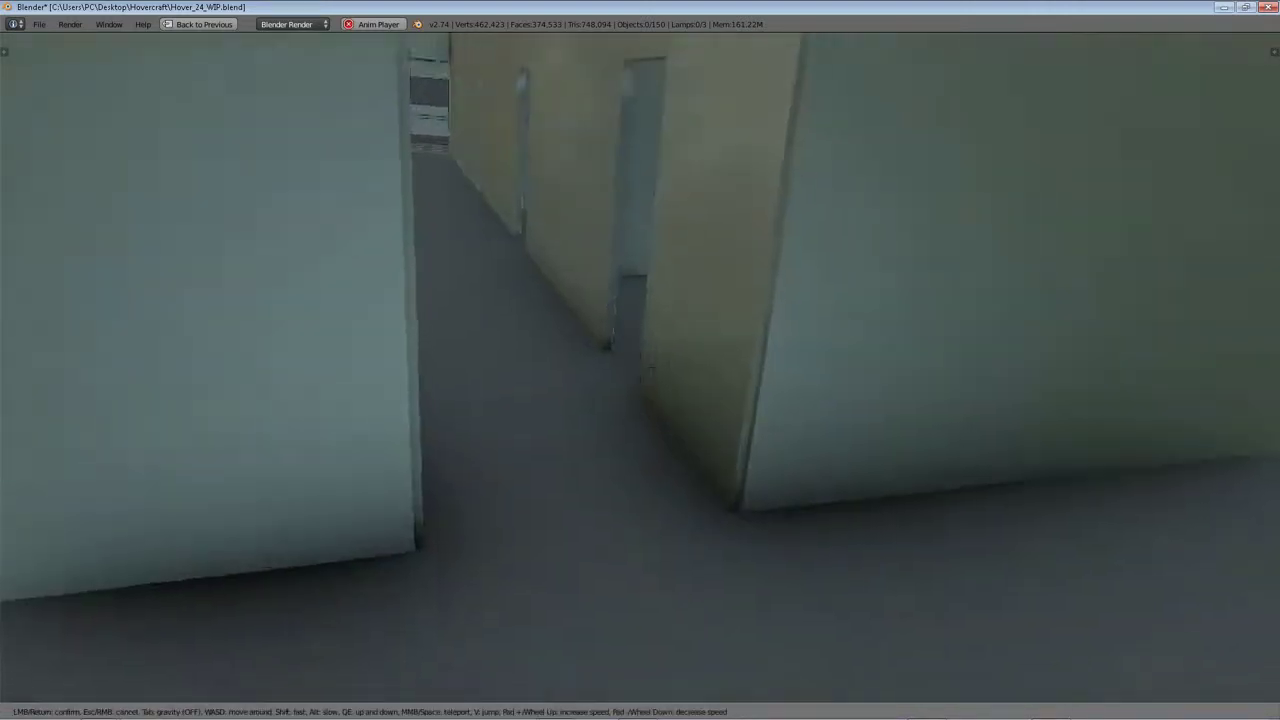
key(w)
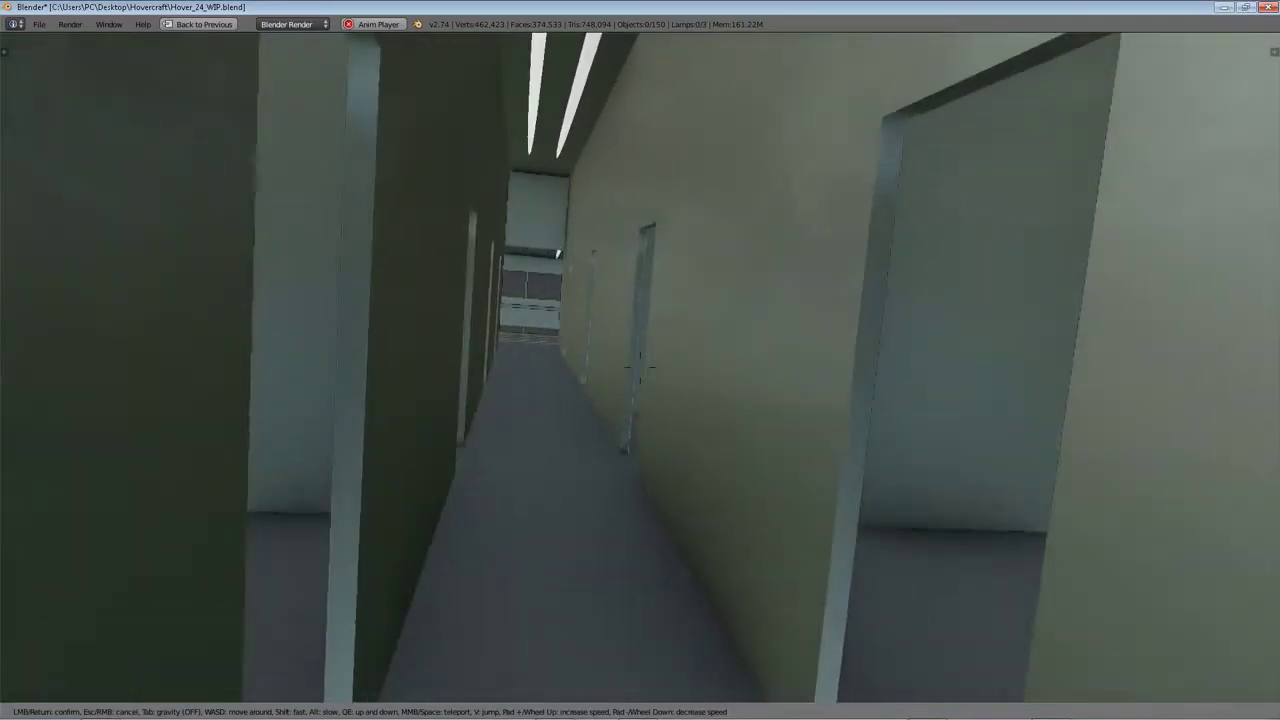
key(s)
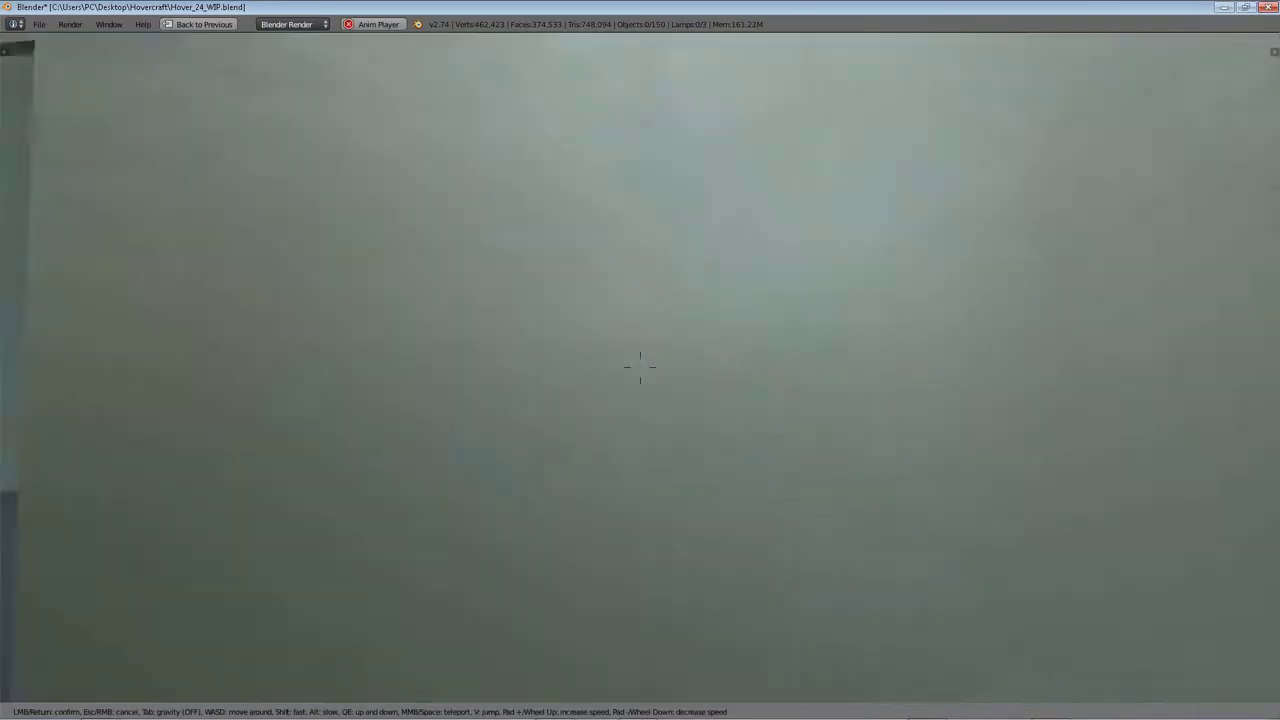
key(w)
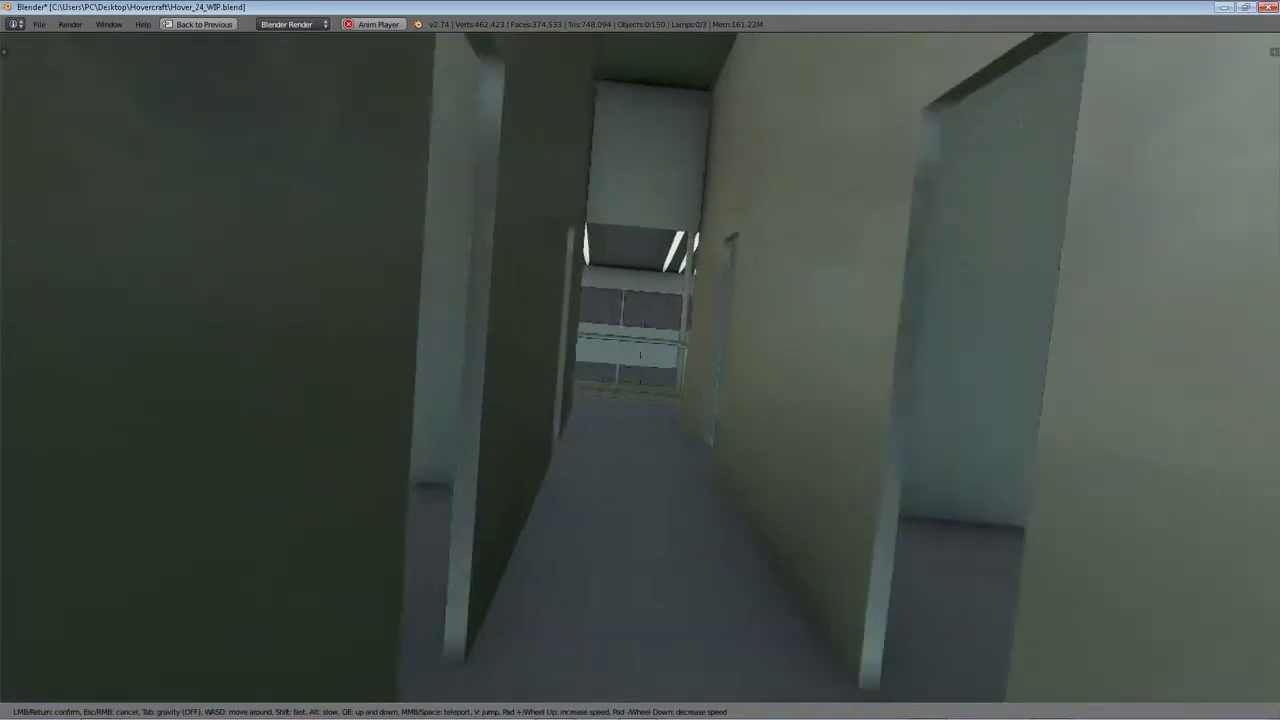
key(w)
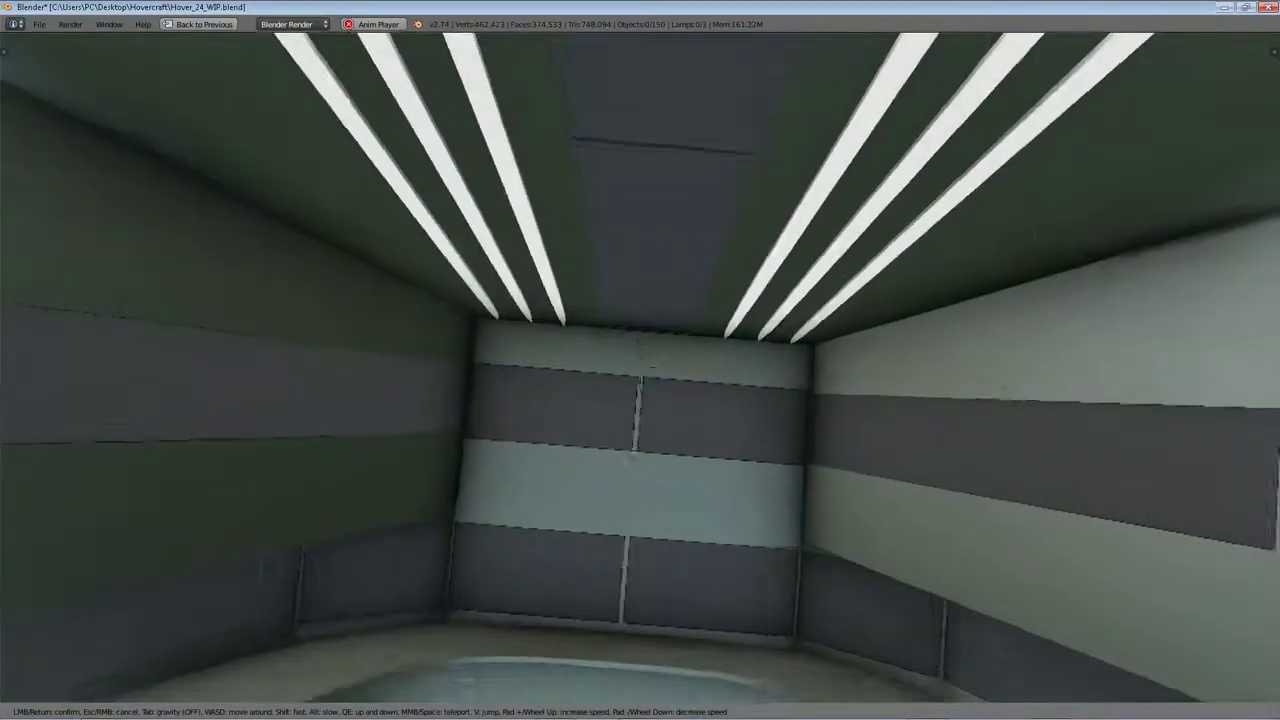
key(w)
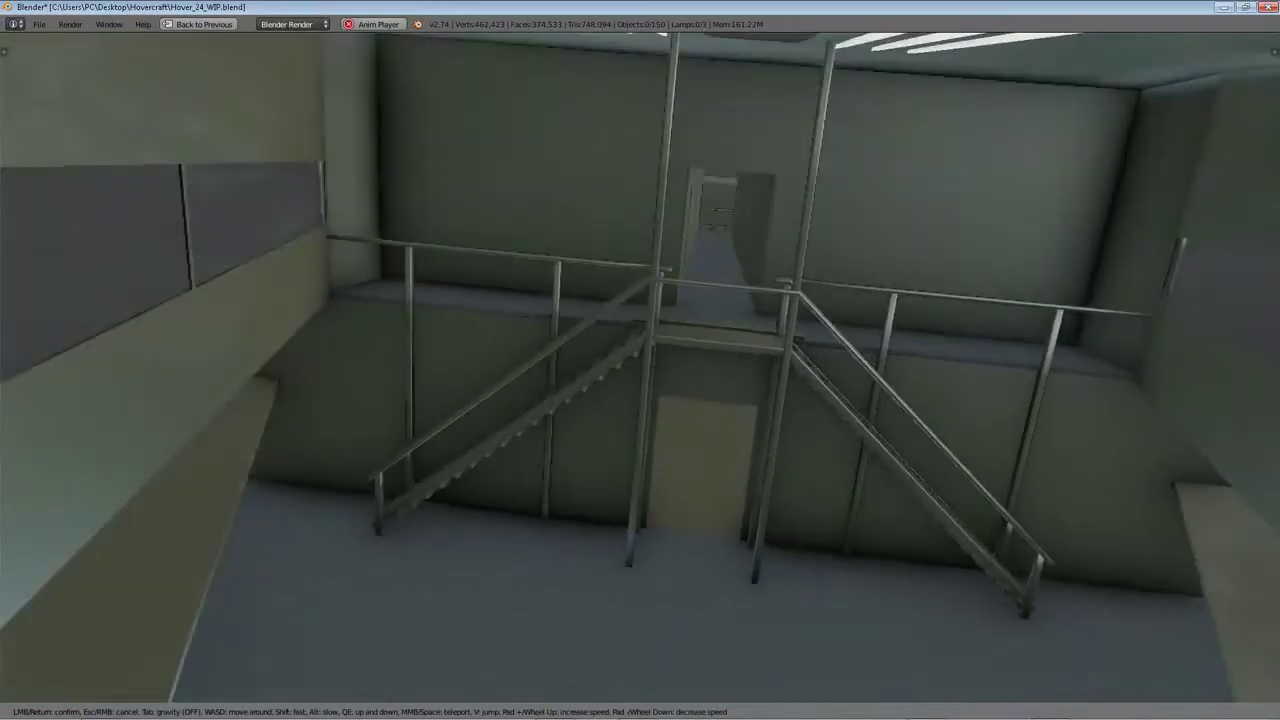
key(w)
key(w)
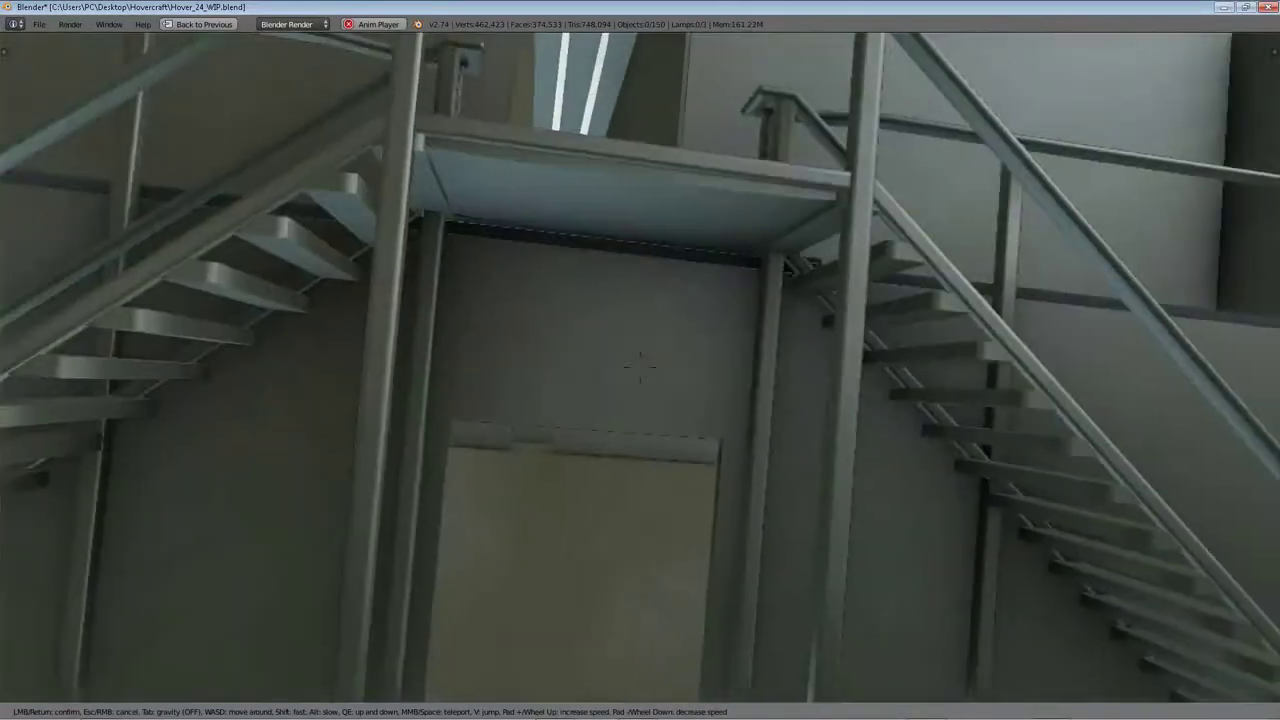
key(w)
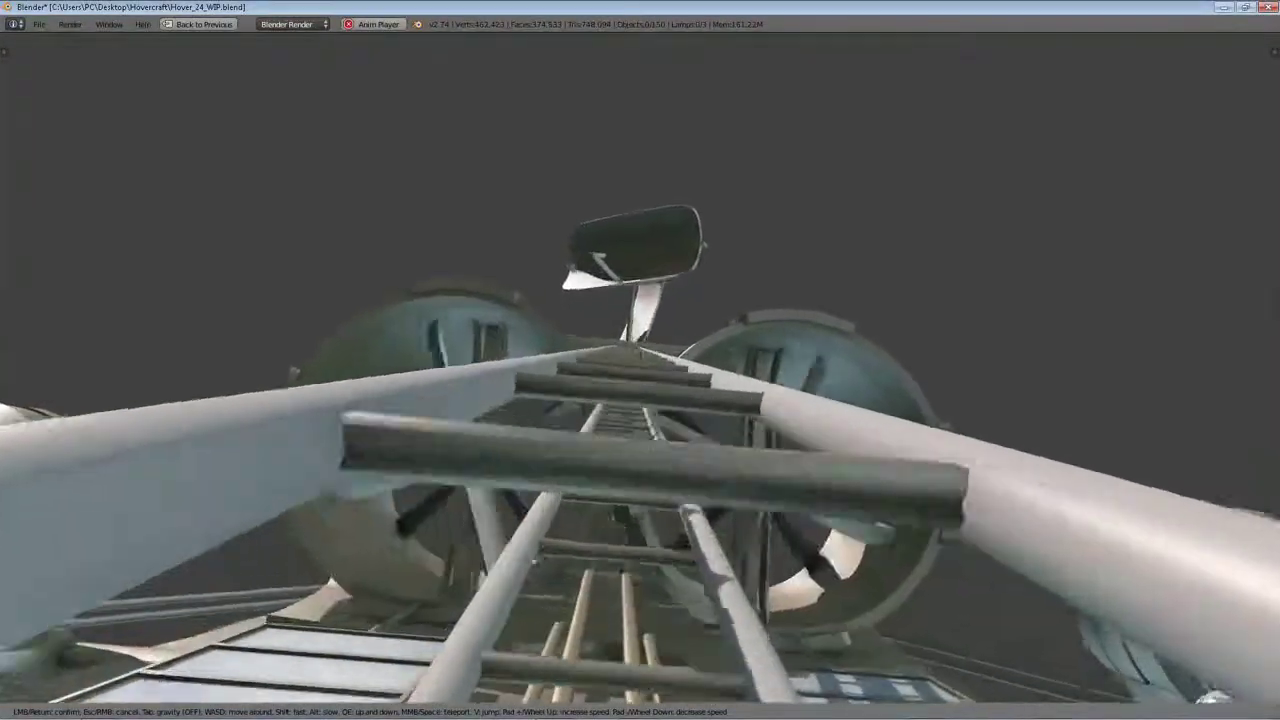
- Walk along the deck ladder to the tail fin, look down at the pillar base, cross the hull
key(w)
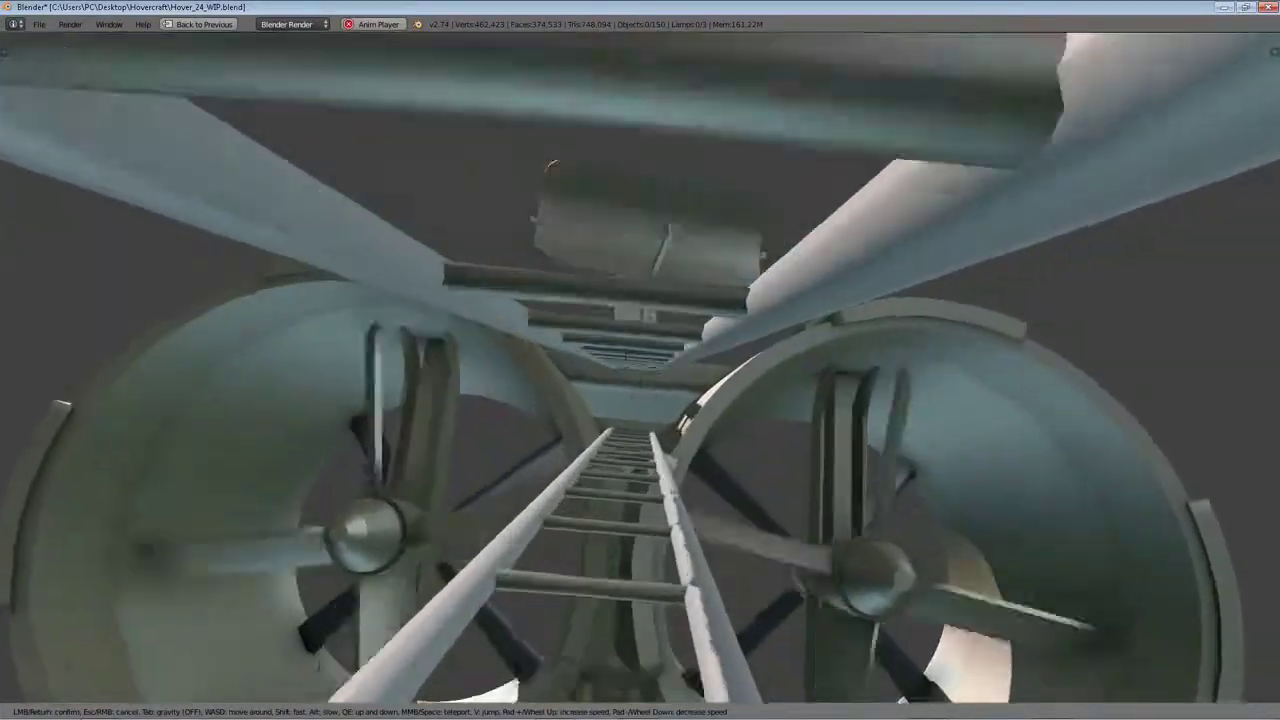
key(w)
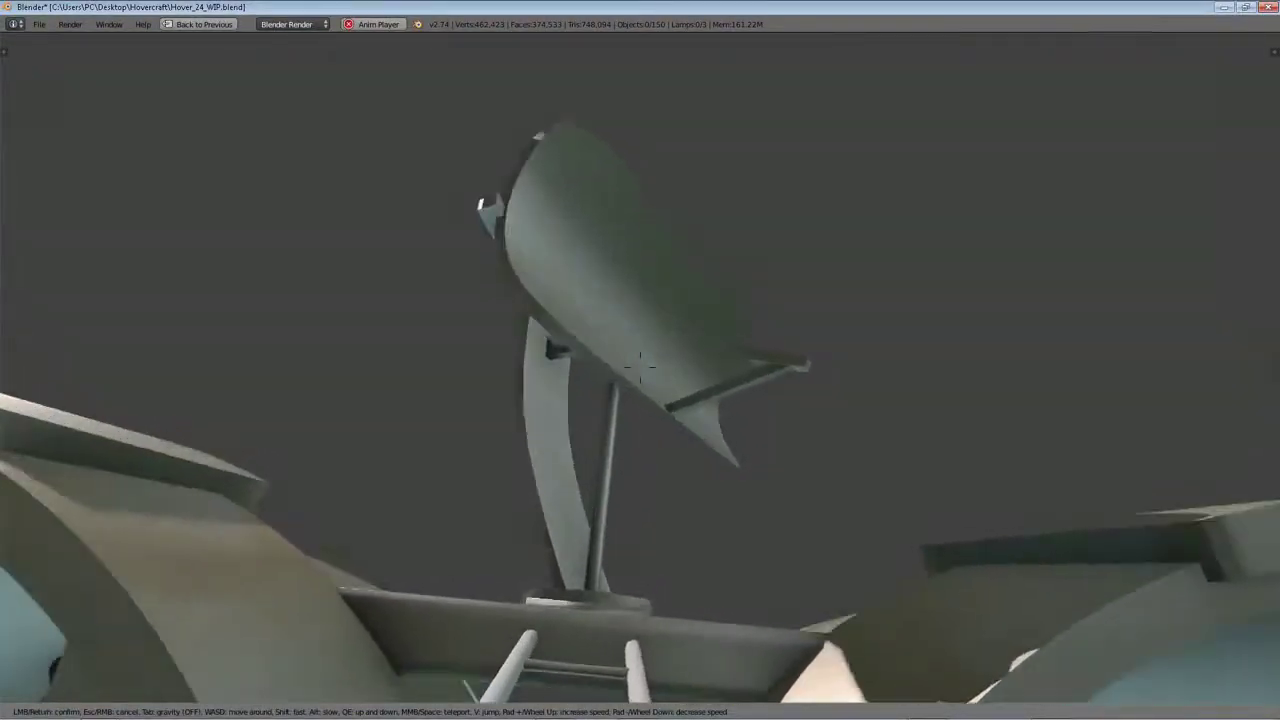
key(w)
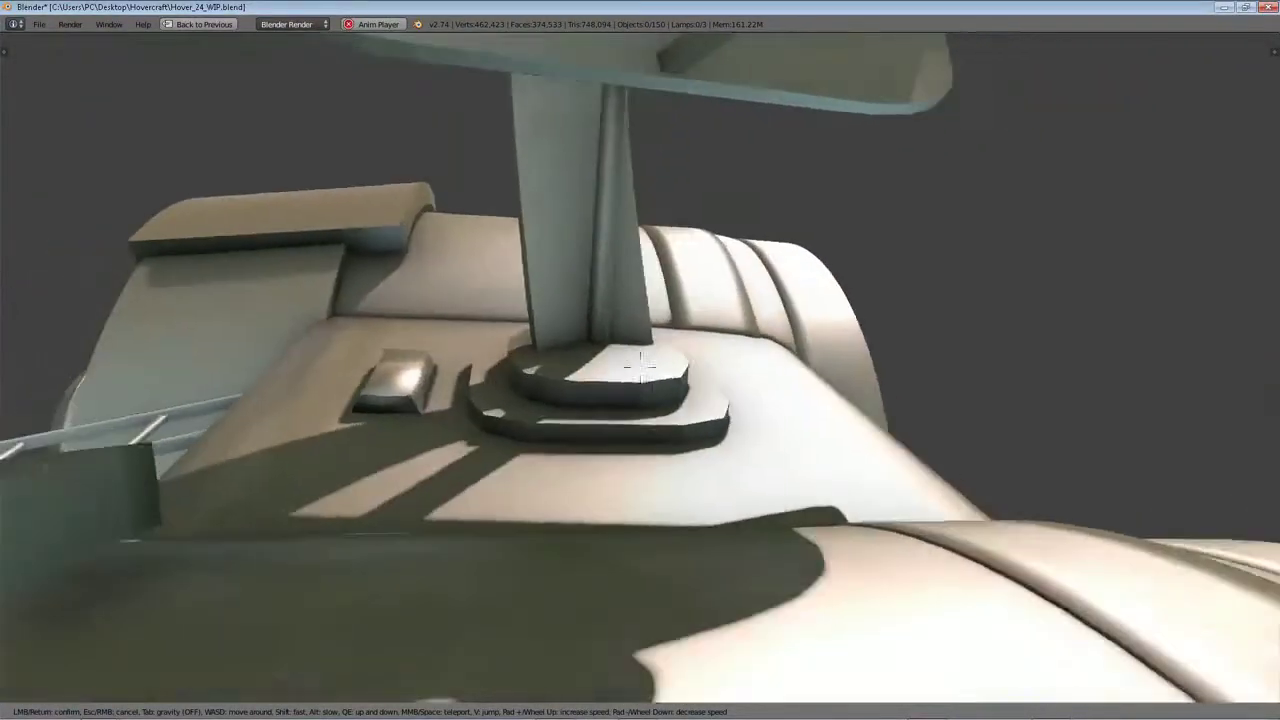
key(w)
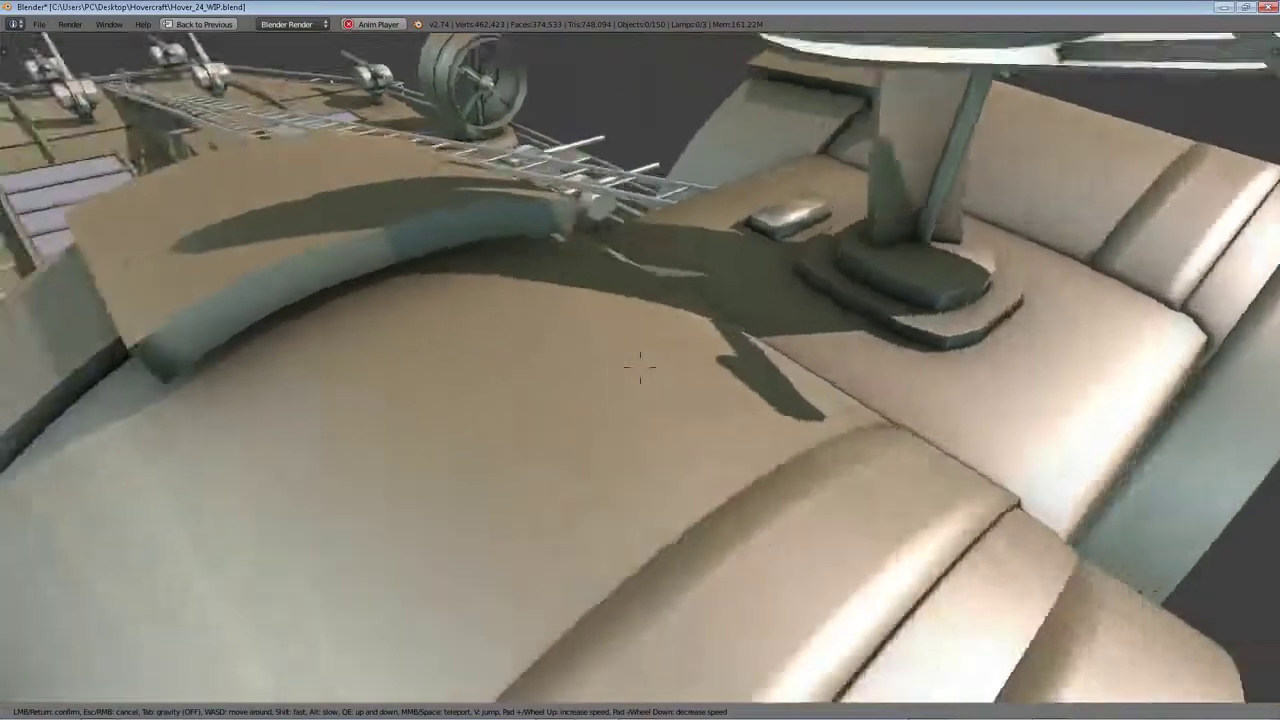
key(w)
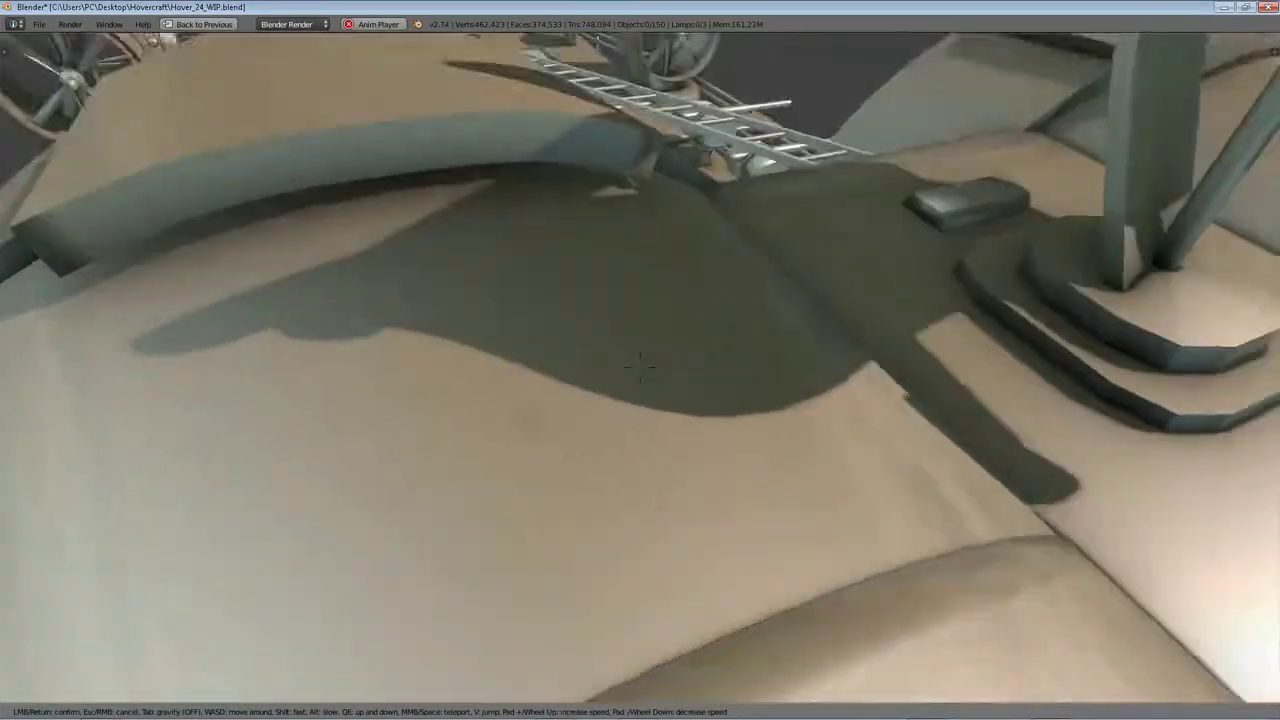
- Swing round to the rear fans and inspect a fan duct up close
key(w)
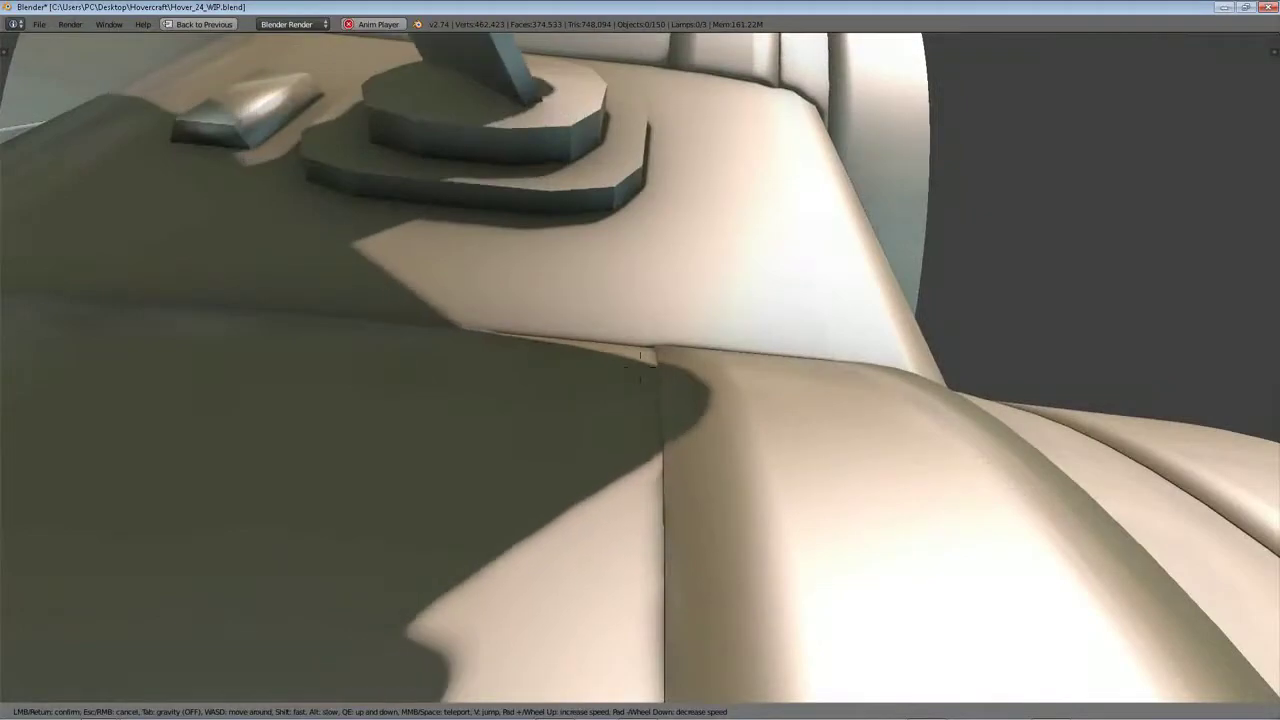
key(w)
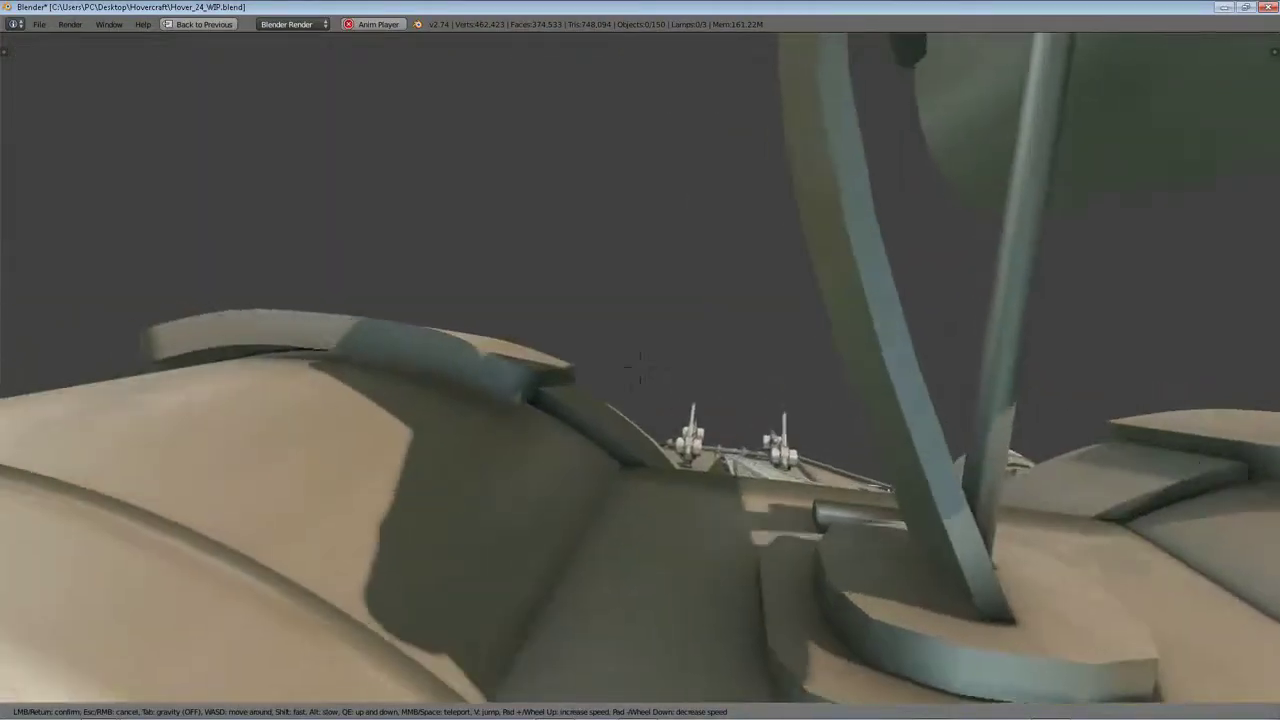
key(w)
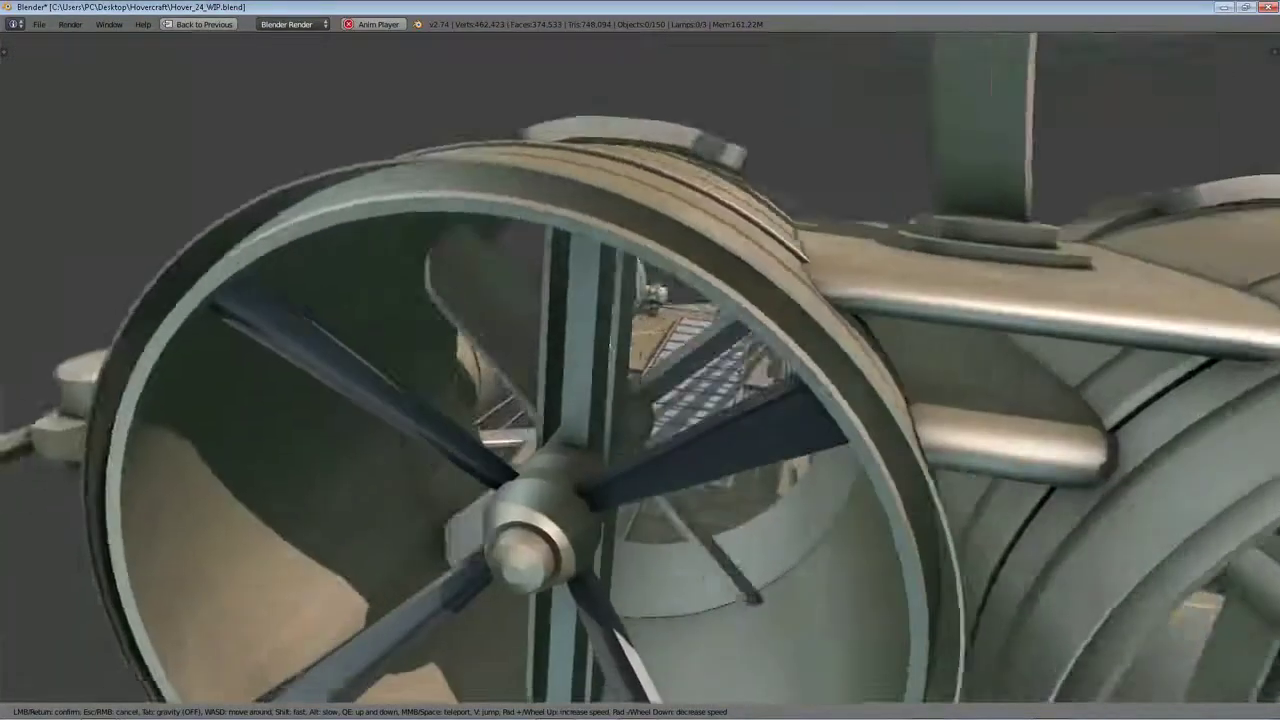
key(s)
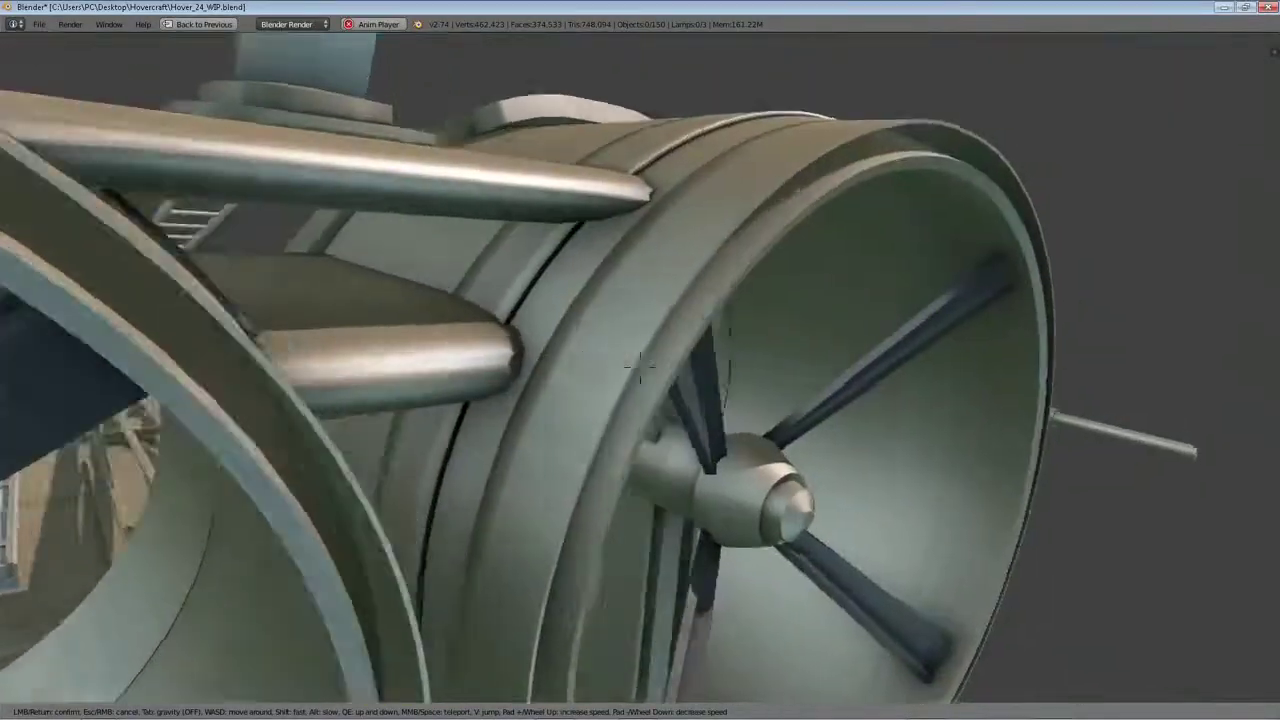
key(w)
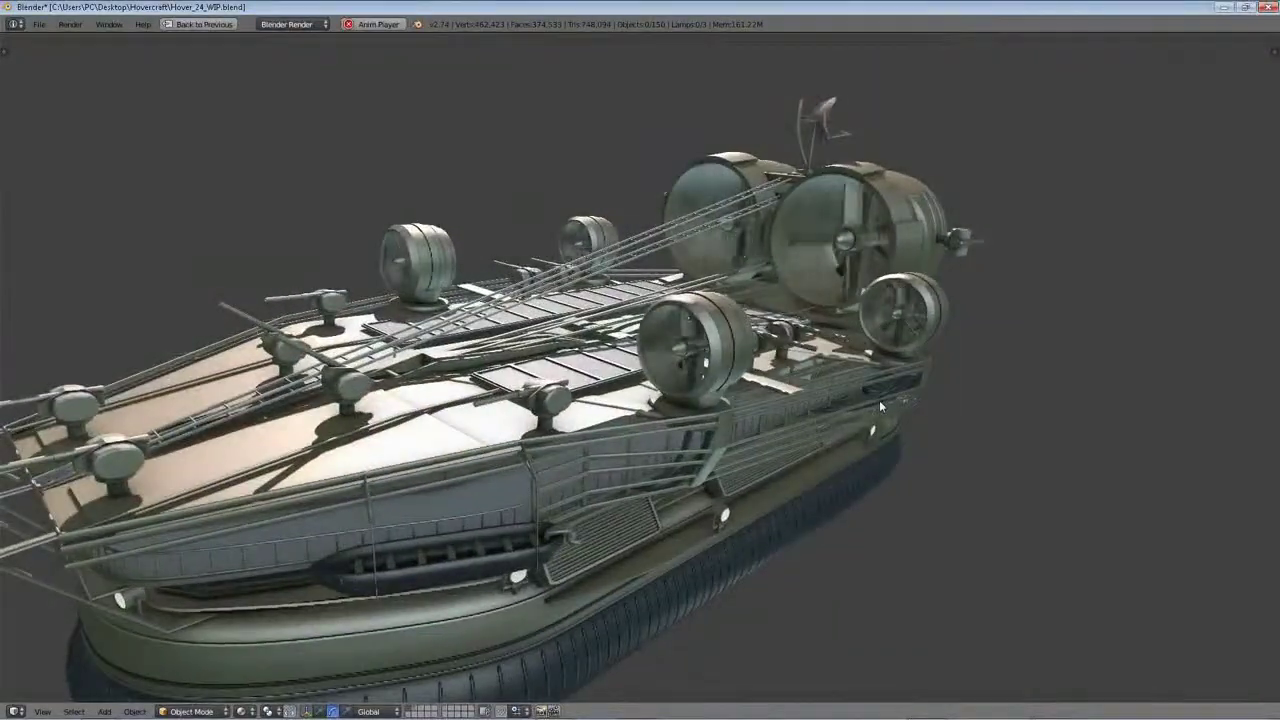
- Show the viewport shading settings, select Empty.001, and maximize the 3D view to full screen
key(ctrl+Up)
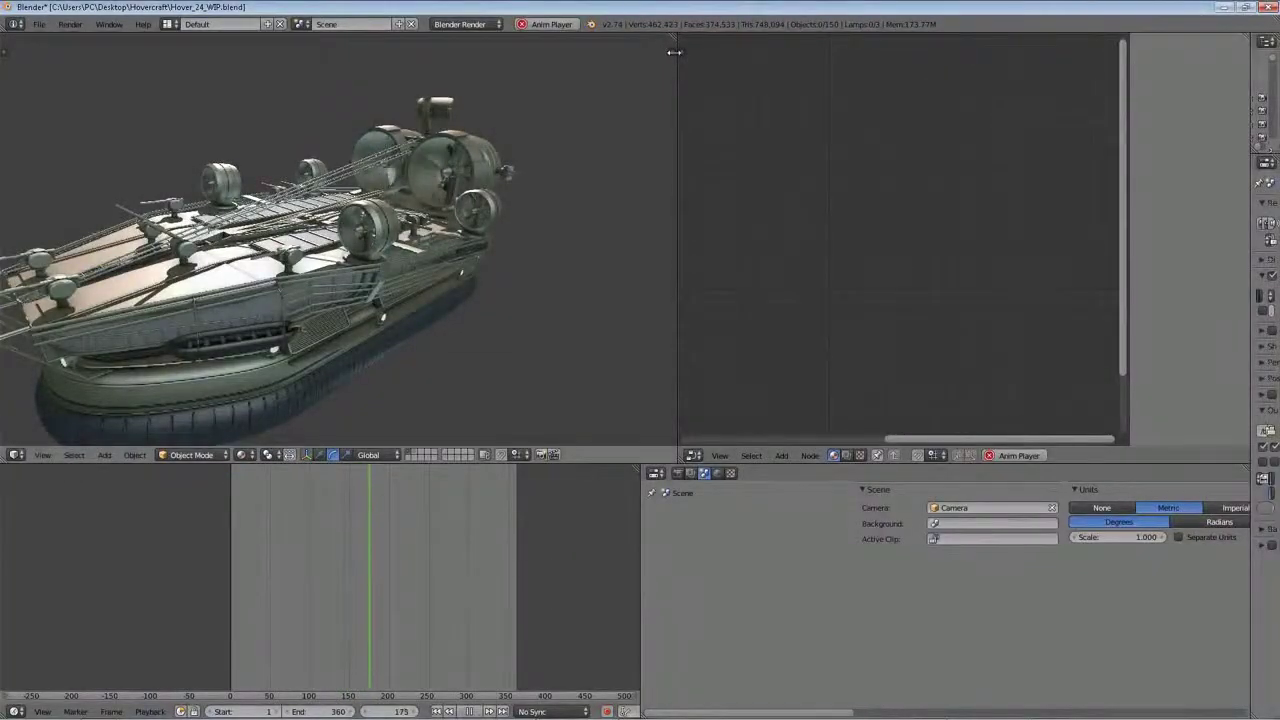
key(n)
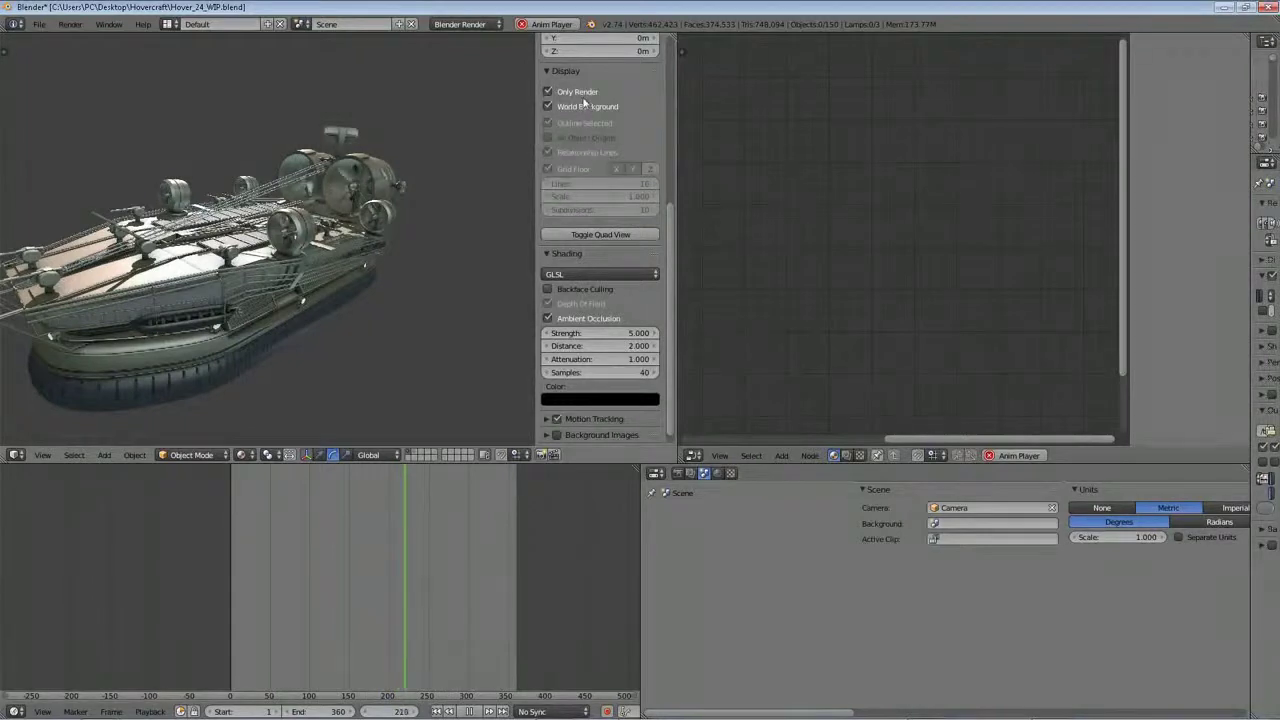
right_click(434, 210)
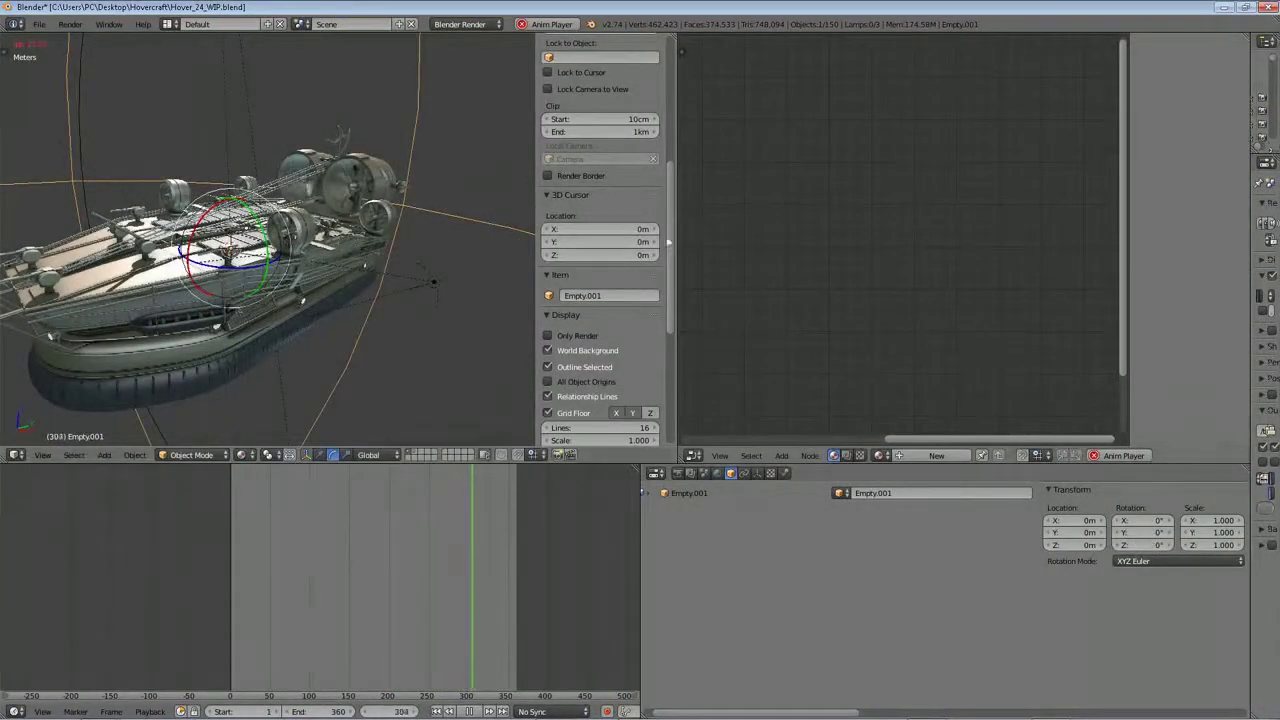
key(ctrl+Up)
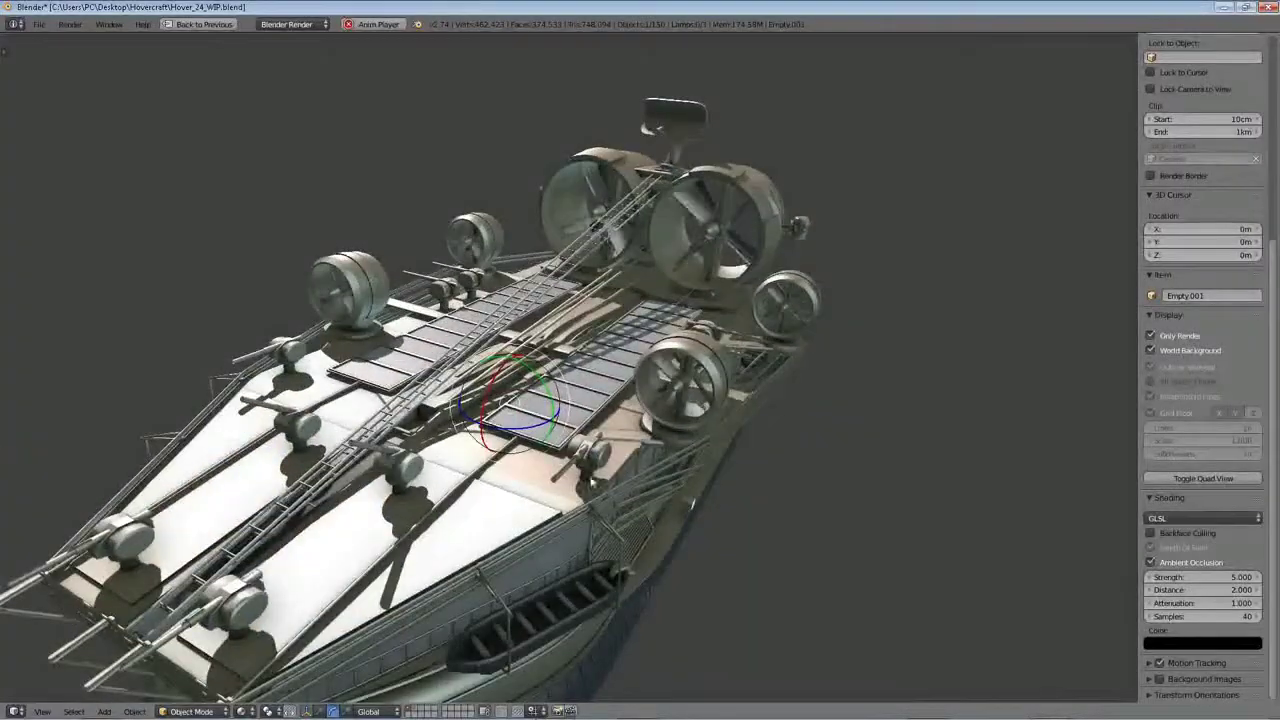
- Rotate Empty.001 about the Z axis to relight the hovercraft
key(r)
key(z)
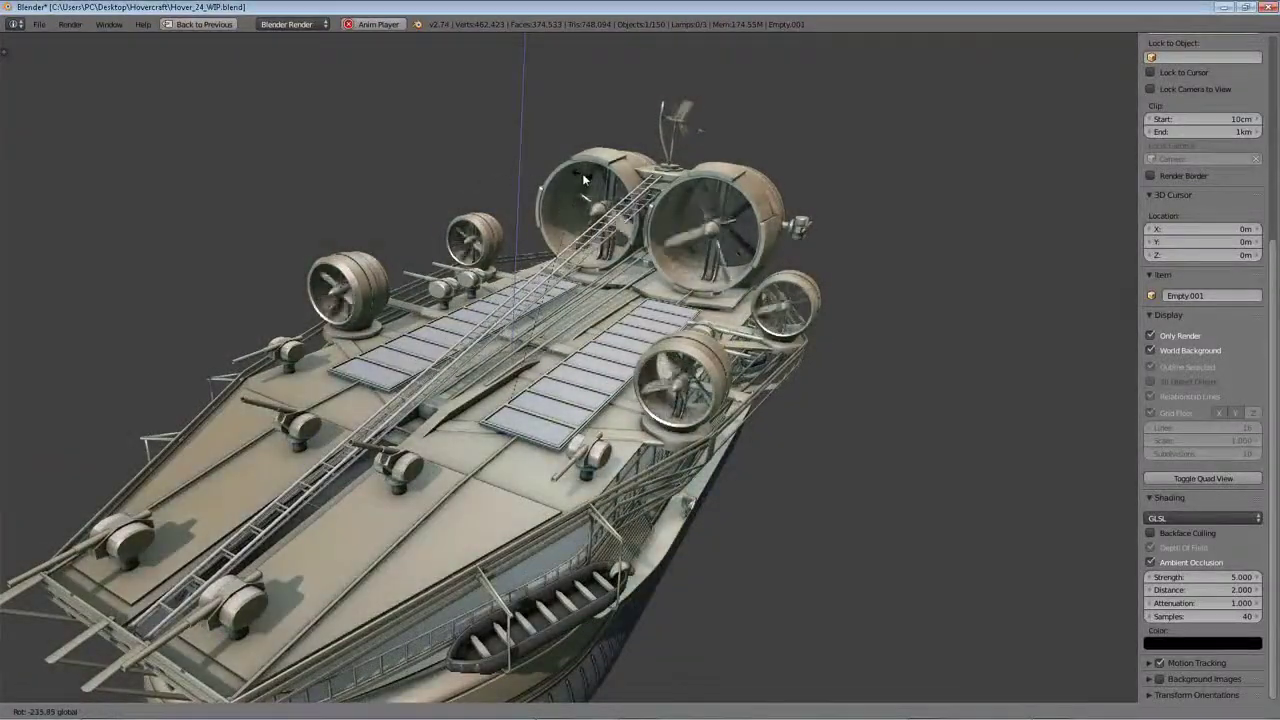
click(582, 173)
- Orbit and zoom into a rear fan duct for a close view of the fan hub
scroll(582, 173, up, 4)
mouse_move(582, 173)
middle_down()
mouse_move(950, 337)
mouse_move(496, 466)
middle_up()
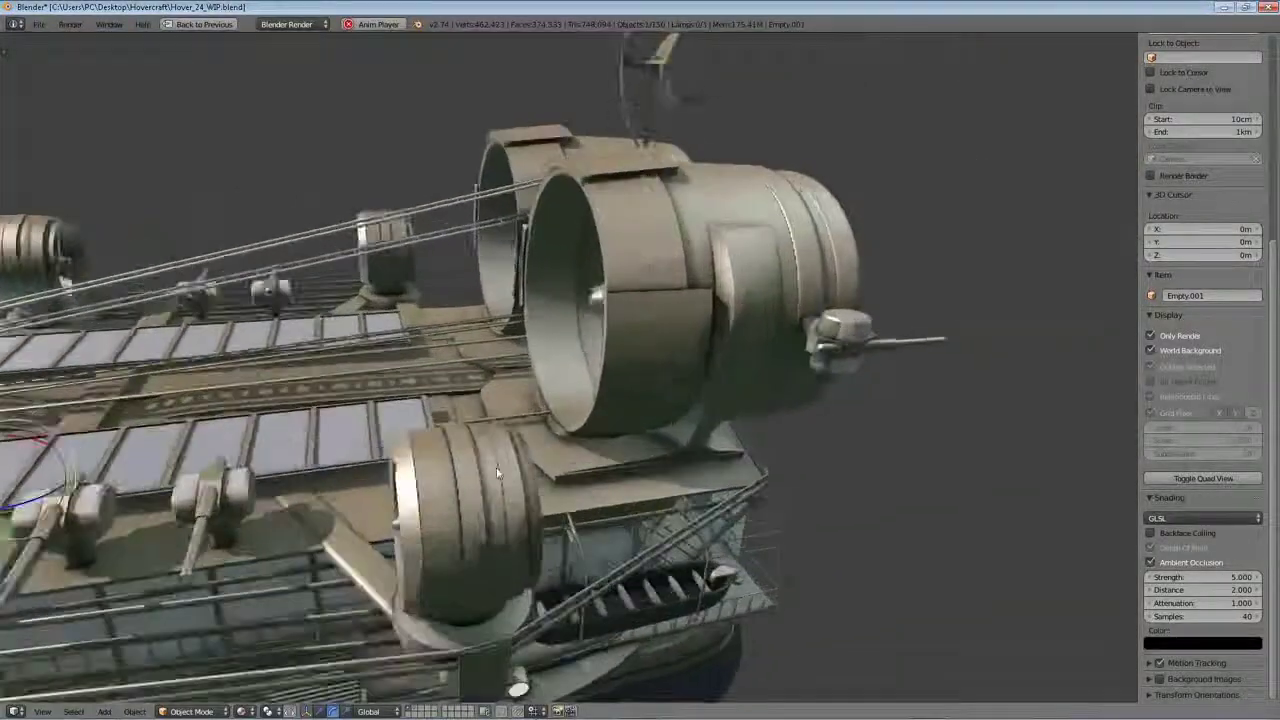
scroll(496, 466, up, 2)
scroll(468, 459, up, 3)
scroll(468, 459, up, 3)
mouse_move(595, 432)
middle_down()
mouse_move(585, 445)
mouse_move(627, 456)
mouse_move(743, 464)
mouse_move(770, 496)
mouse_move(700, 405)
middle_up()
scroll(585, 445, up, 2)
scroll(580, 455, up, 2)
scroll(572, 462, up, 2)
scroll(572, 462, down, 2)
scroll(744, 471, down, 3)
scroll(743, 464, up, 2)
scroll(769, 490, down, 2)
scroll(700, 405, down, 1)
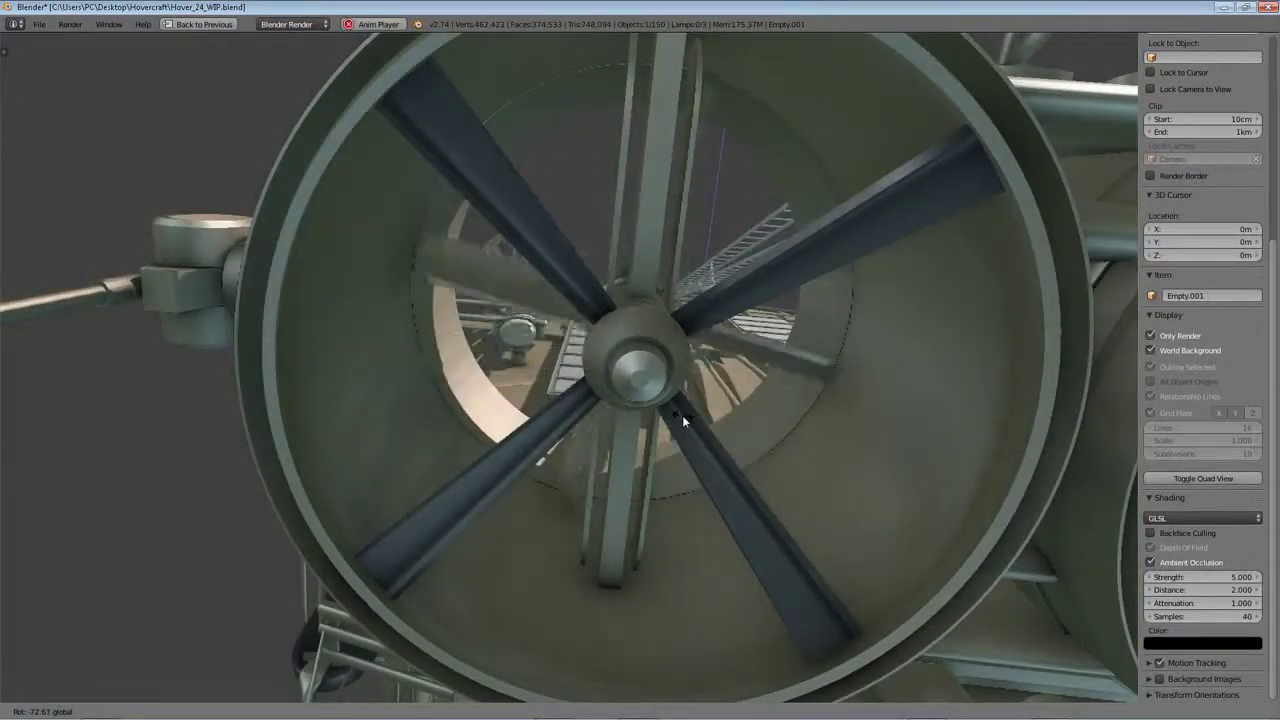
- Rotate Empty.001 again to a new angle so the shadows inside the duct shift
click(688, 415)
key(r)
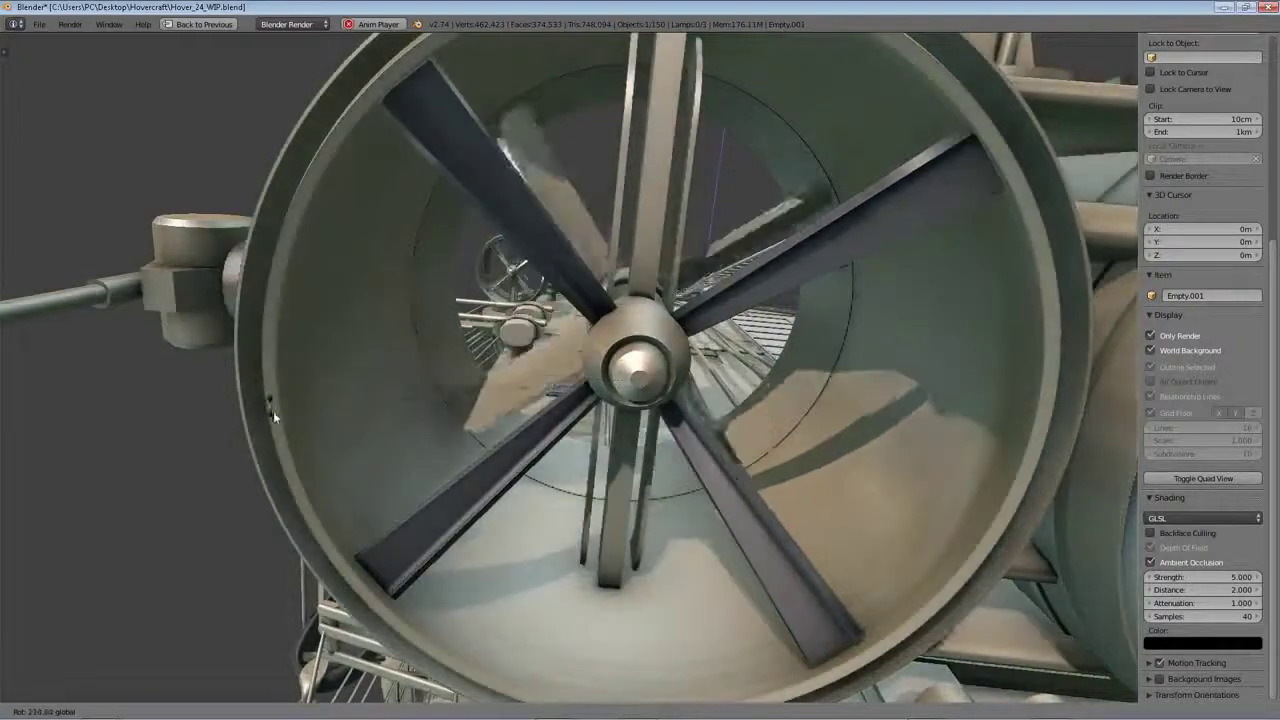
click(274, 412)
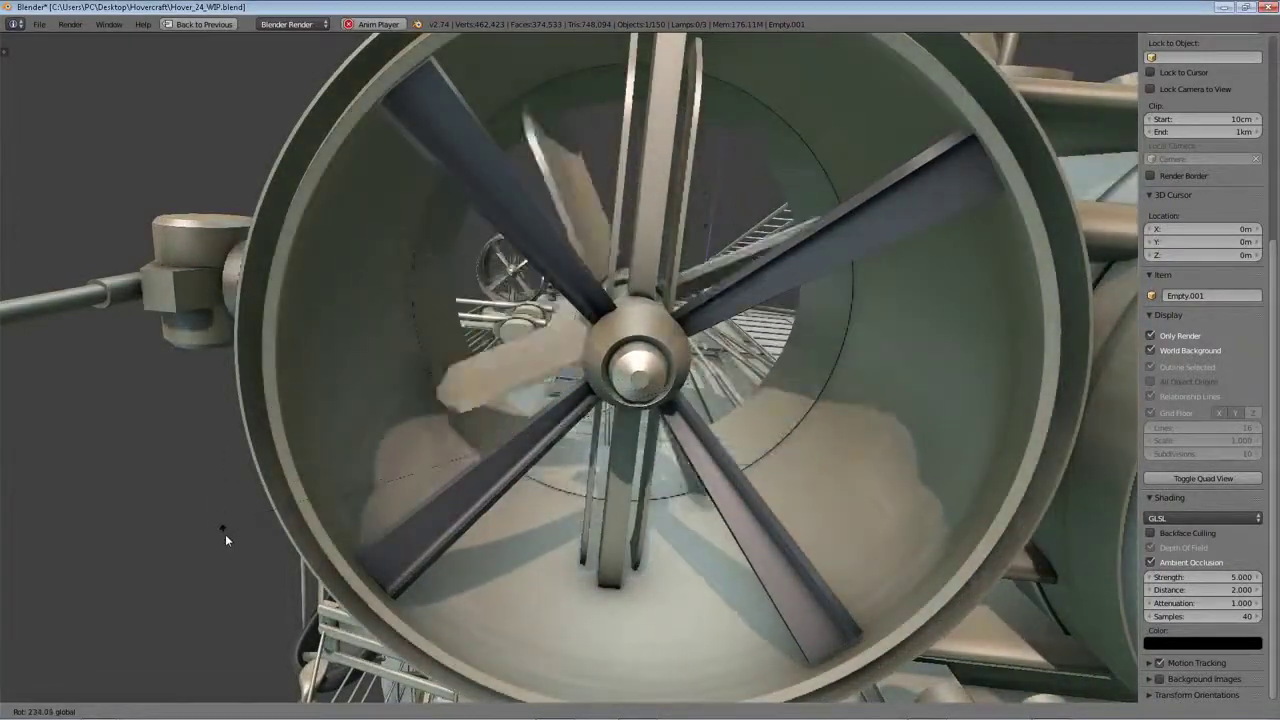
- Orbit out of the fan duct and walk first-person through the stairwell to the curved pipes
mouse_move(262, 488)
middle_down()
mouse_move(534, 496)
mouse_move(739, 438)
mouse_move(723, 440)
mouse_move(666, 371)
mouse_move(559, 376)
middle_up()
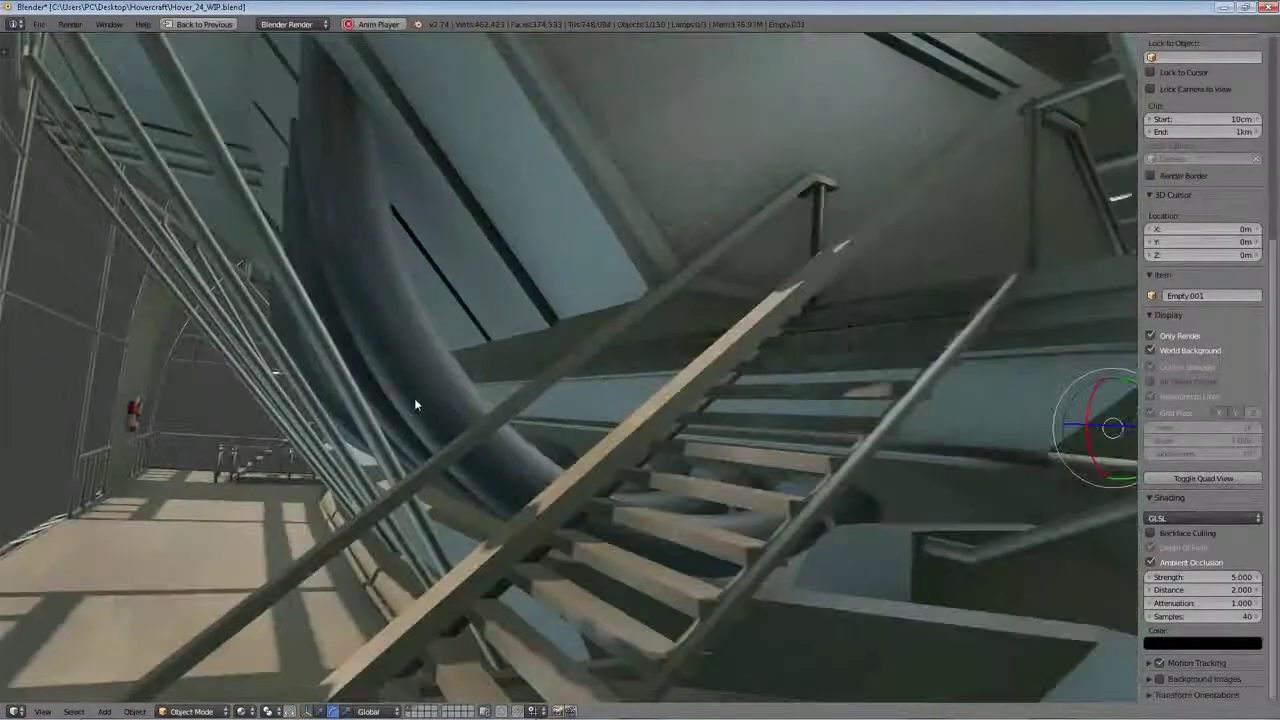
key(shift+f)
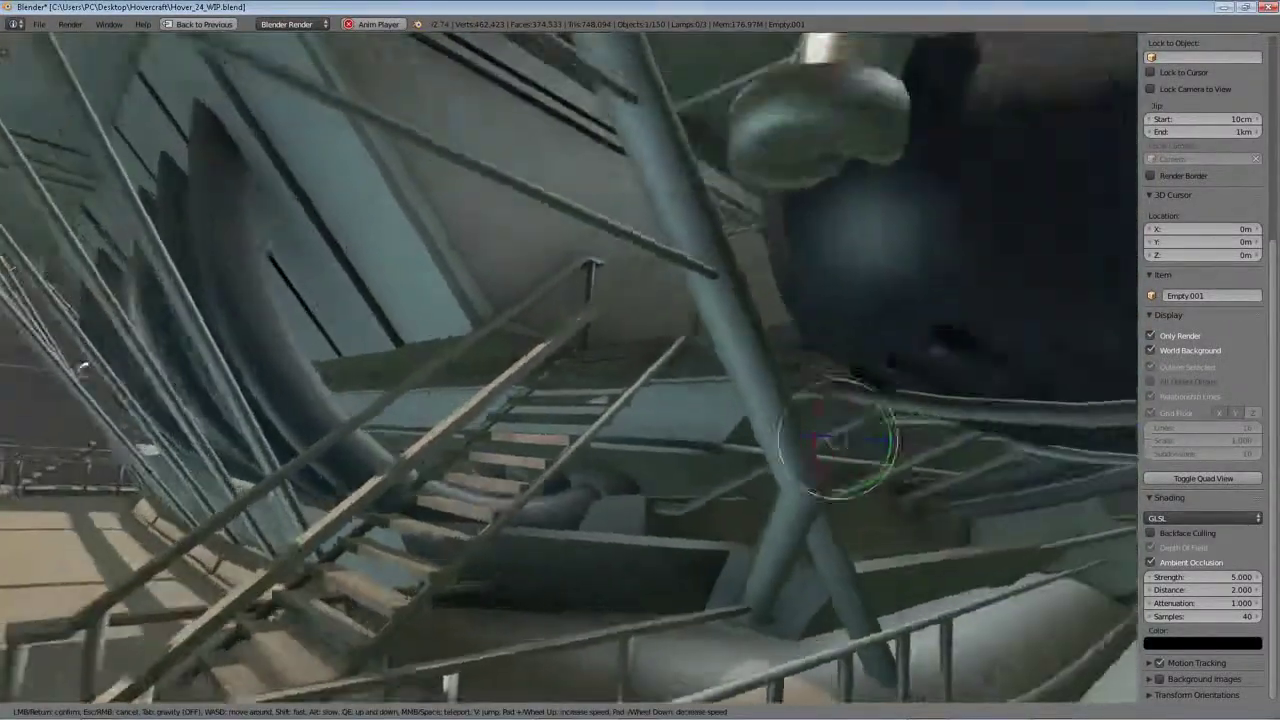
key(w)
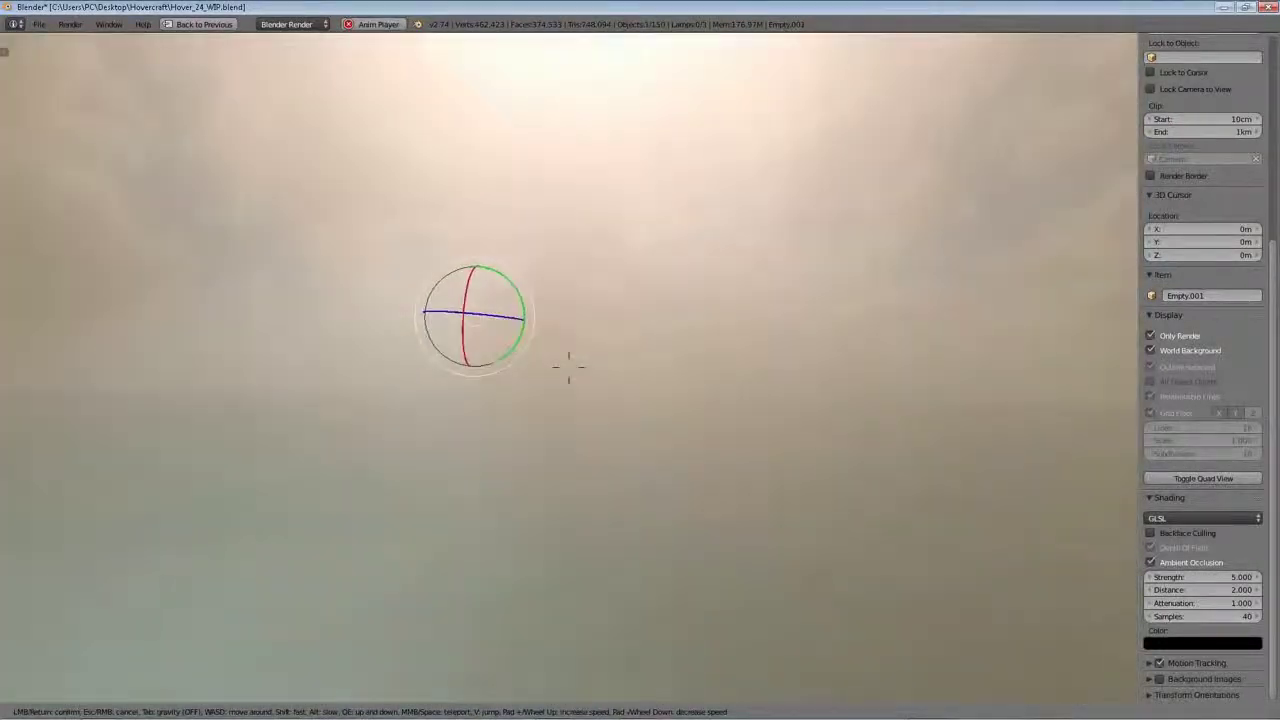
key(s)
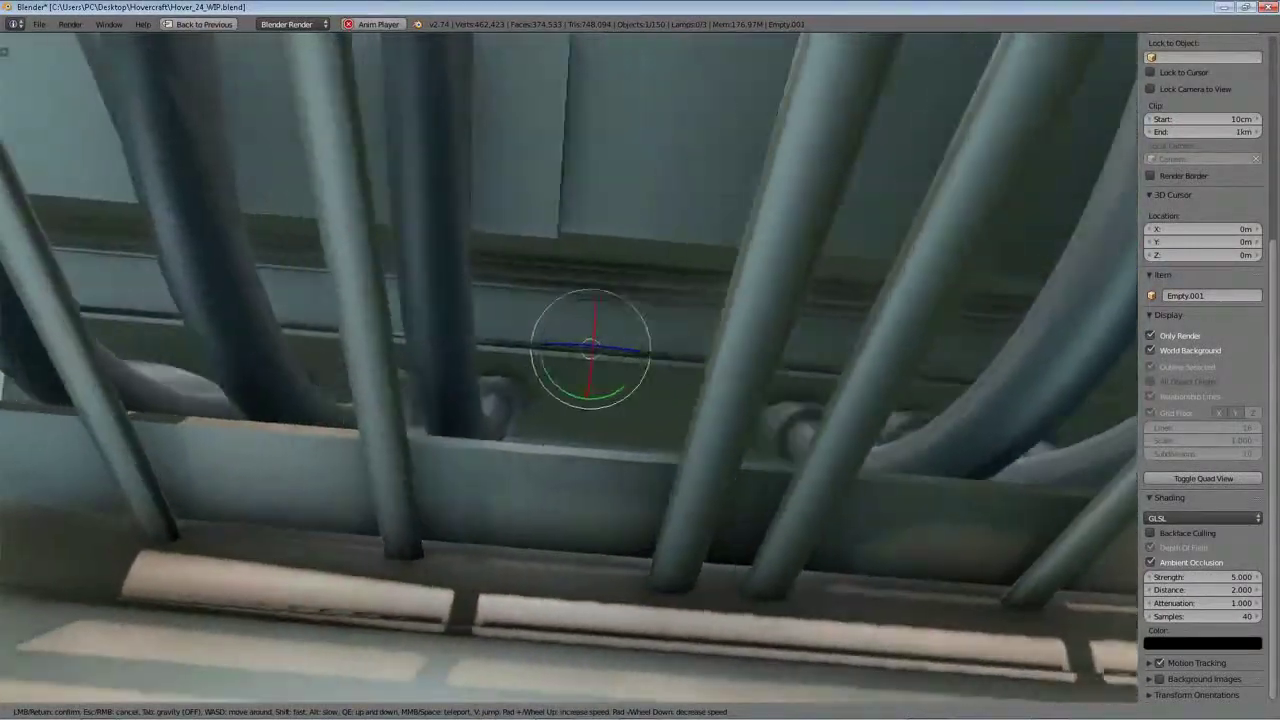
key(w)
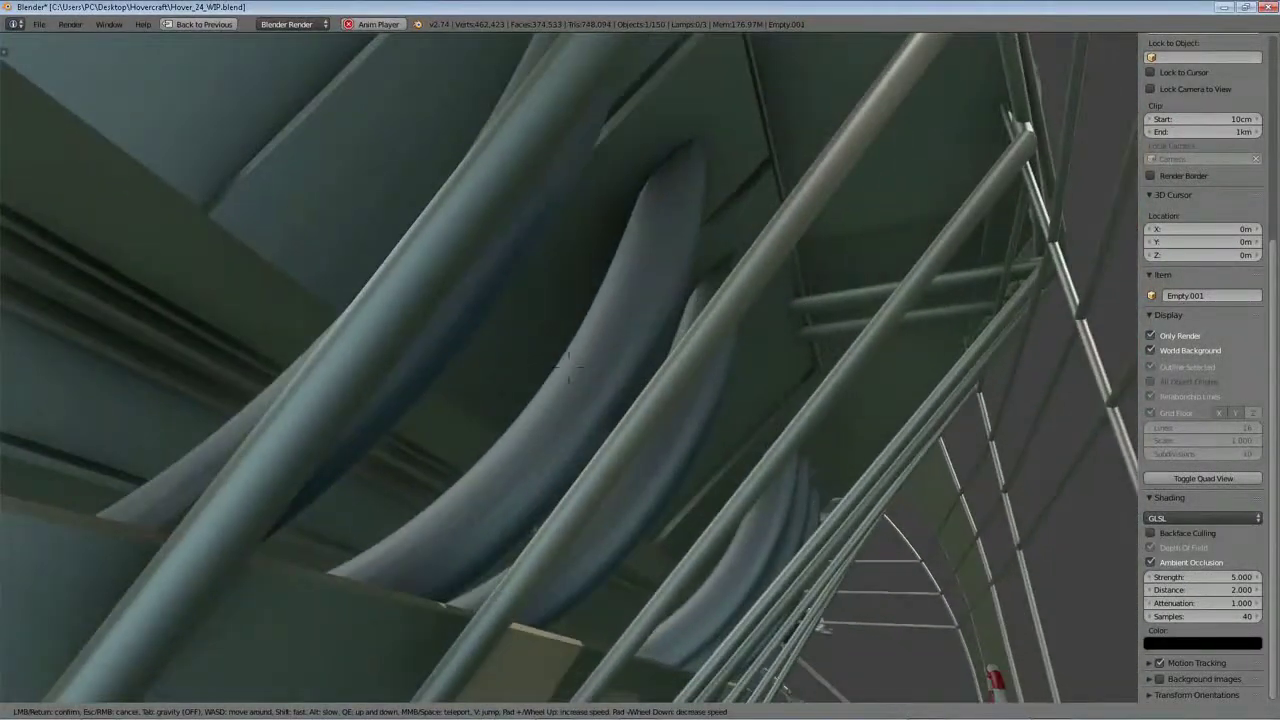
- Walk toward the stairs, look up beneath them, and turn to face the long corridor
key(w)
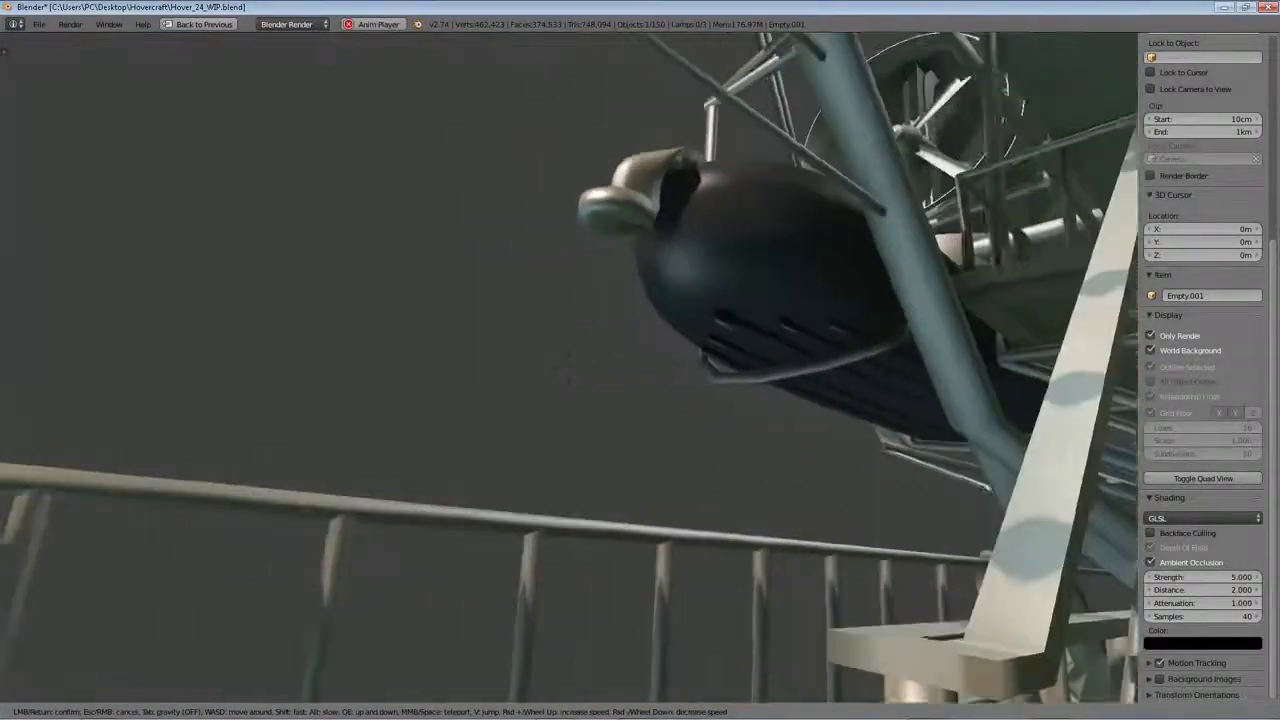
key(w)
key(w)
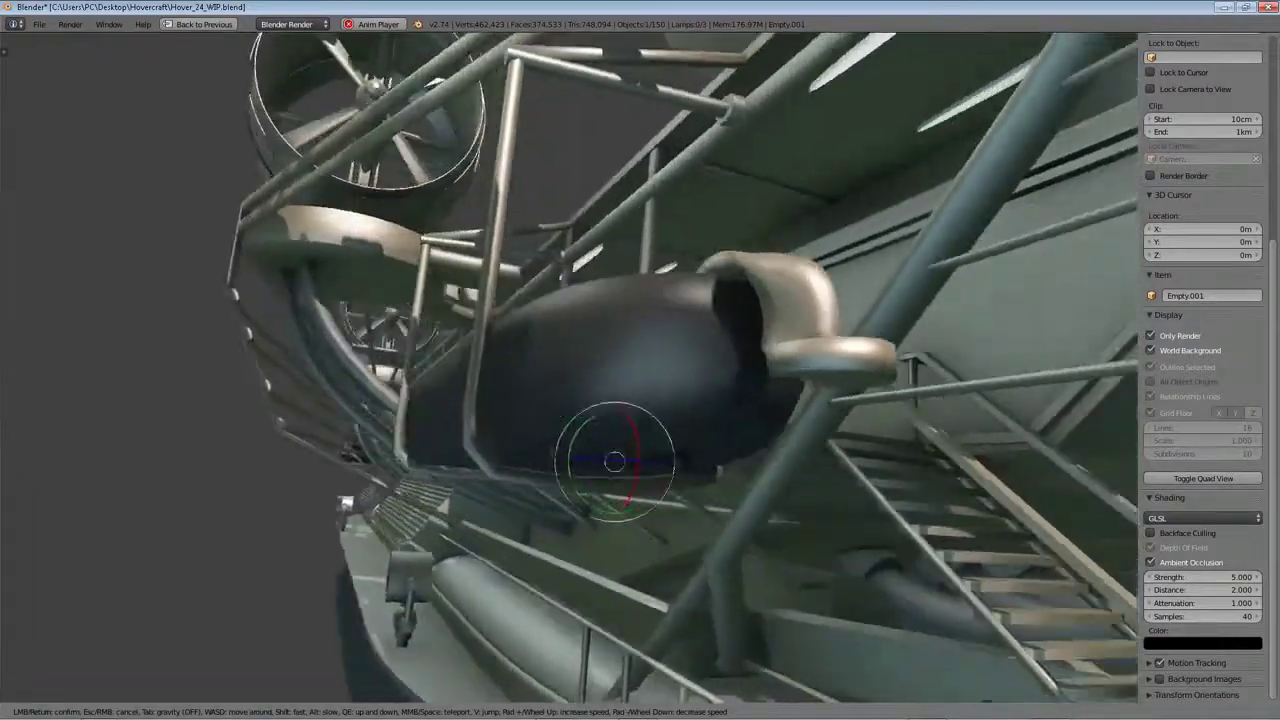
key(w)
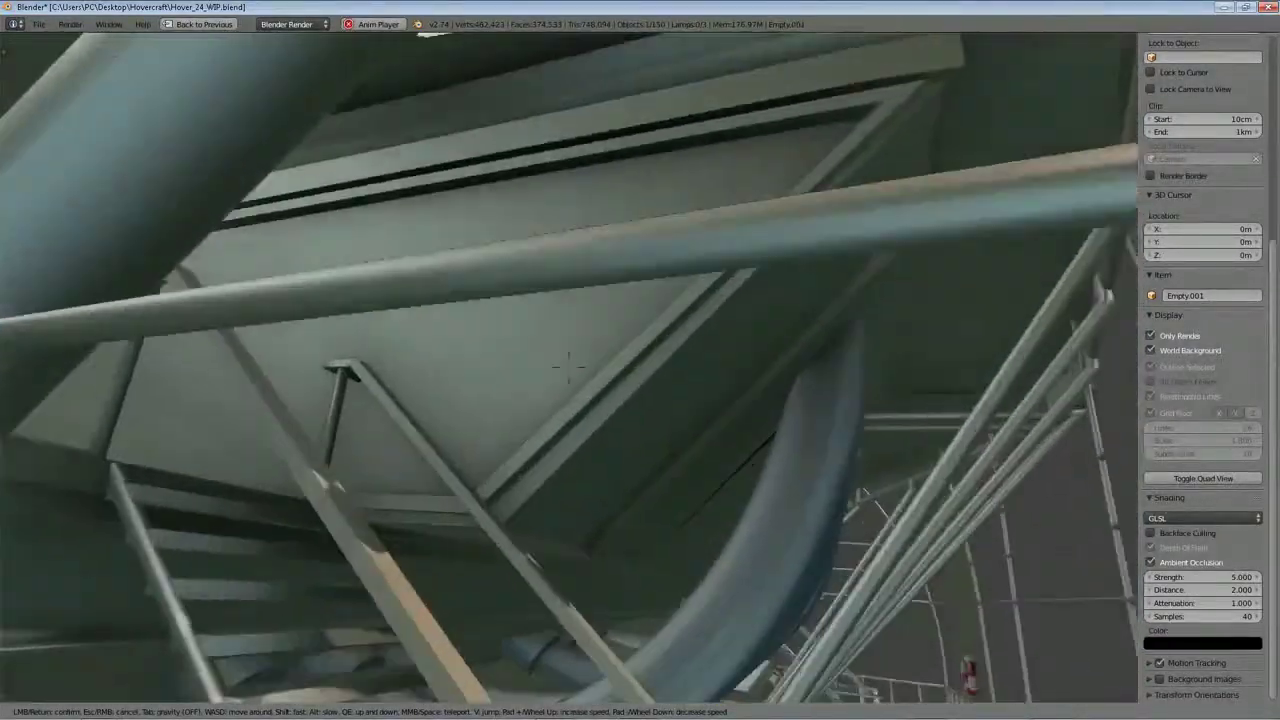
key(w)
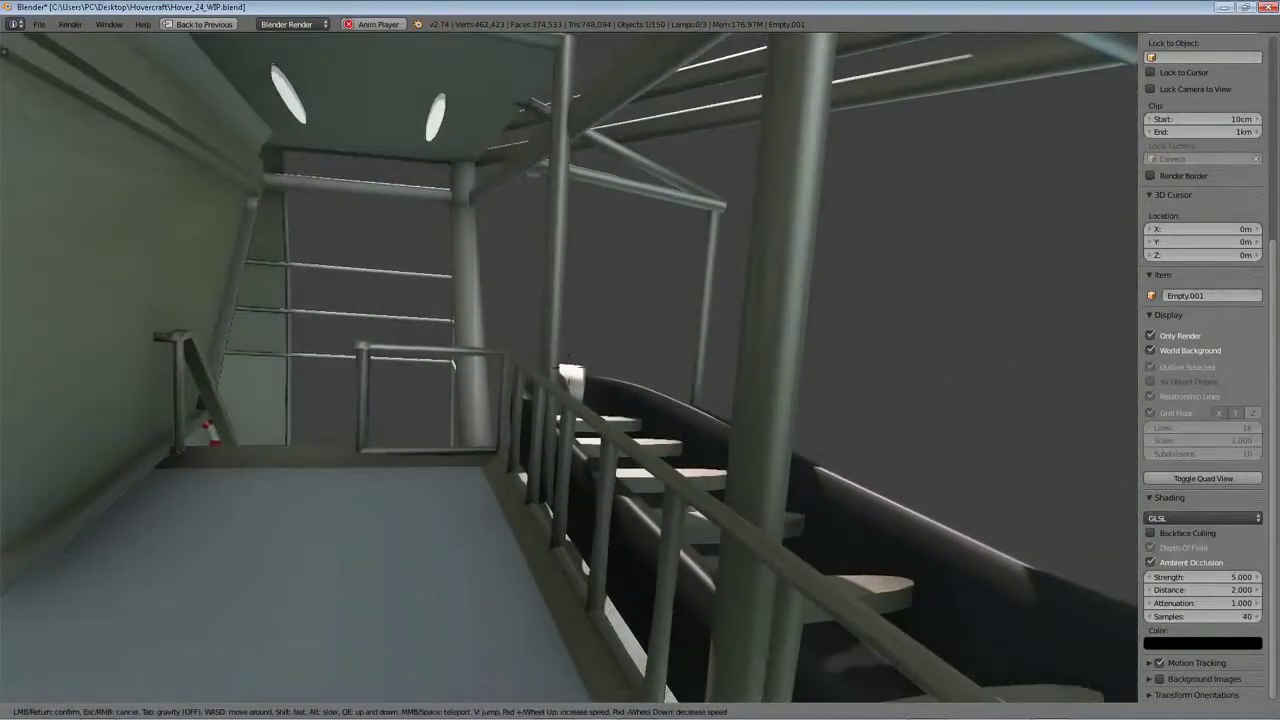
- Walk past the railing along the porthole corridor to the pipes, then back off to see the fan
key(w)
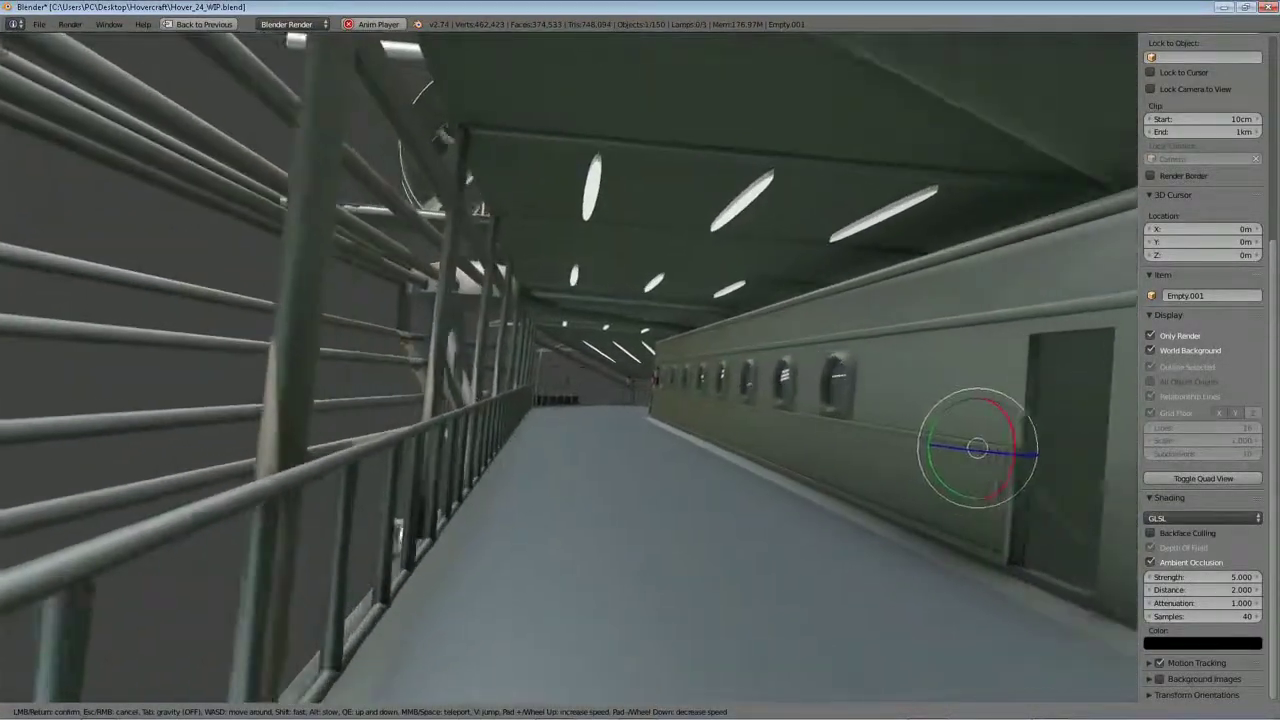
key(w)
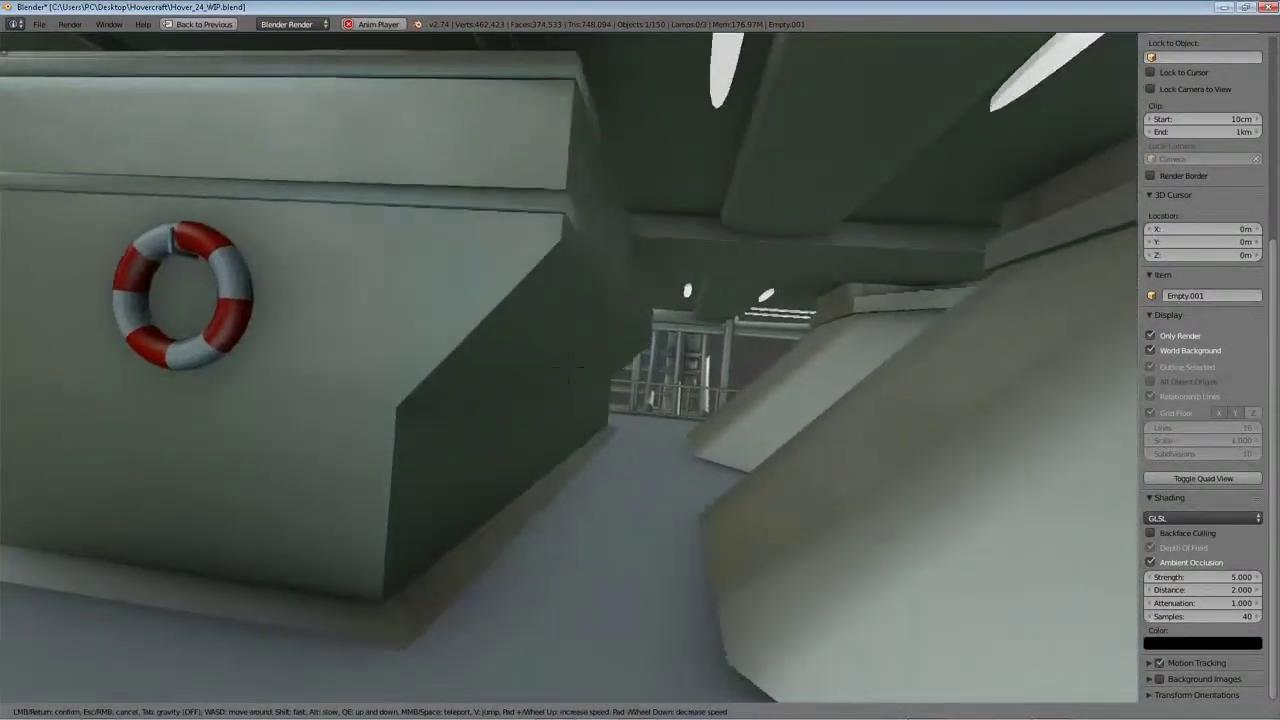
key(w)
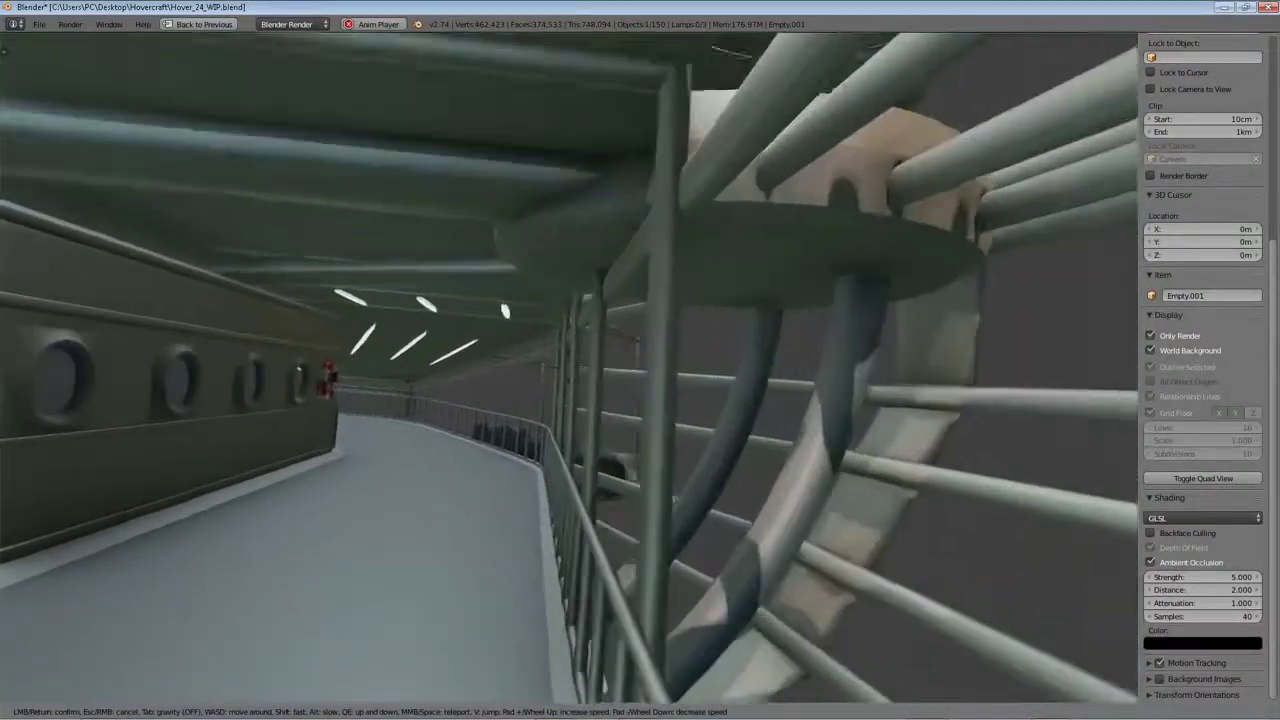
key(w)
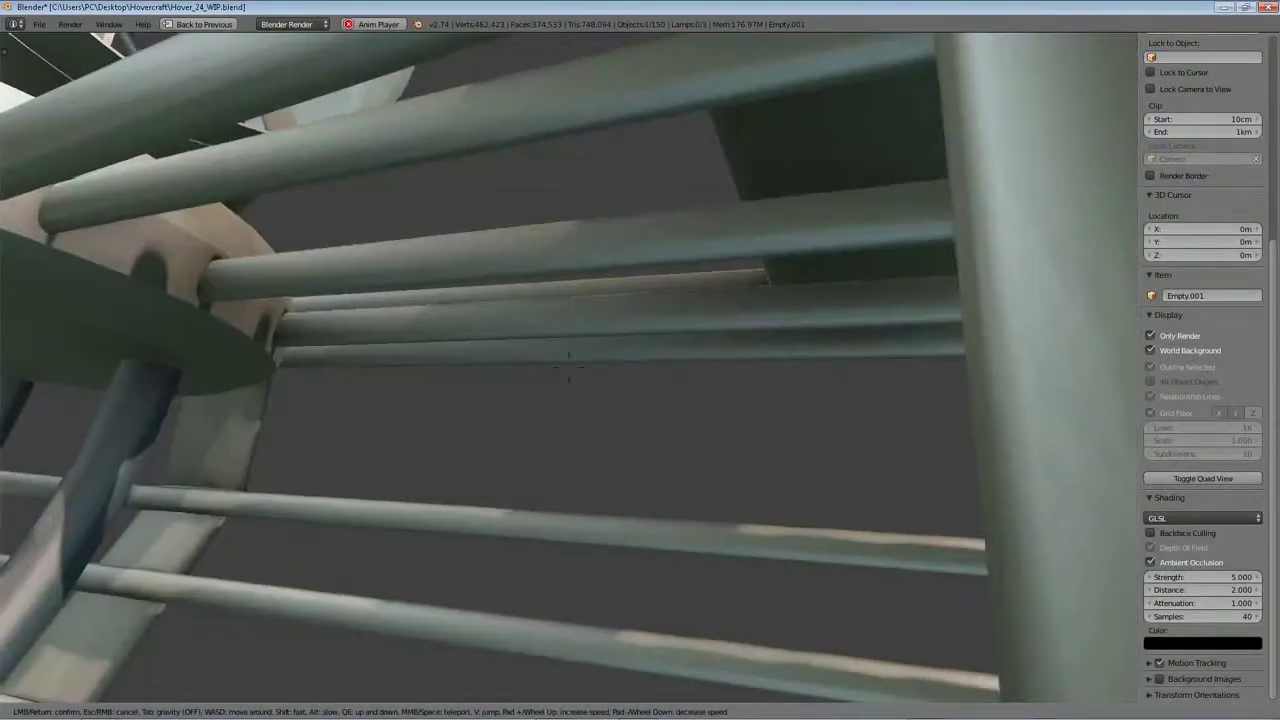
key(s)
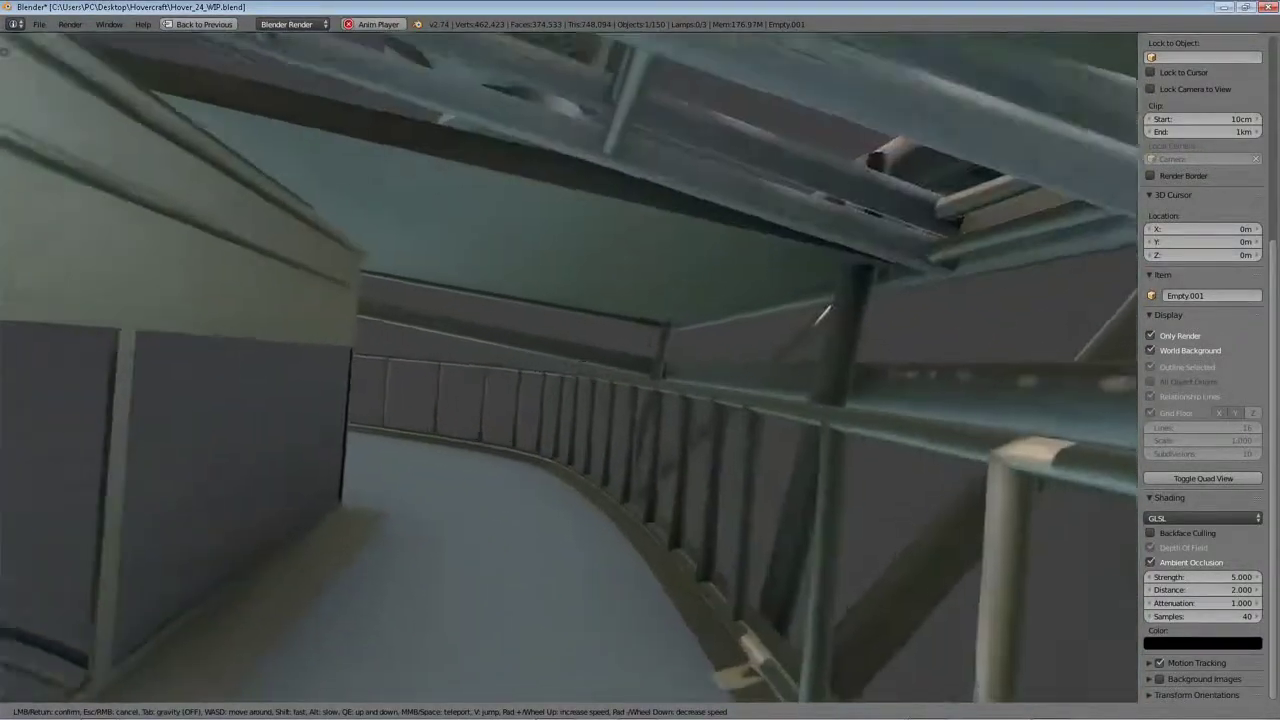
- Leave walk mode, drop the viewpoint to floor level, and resume walking facing the glass box and stairs
key(Escape)
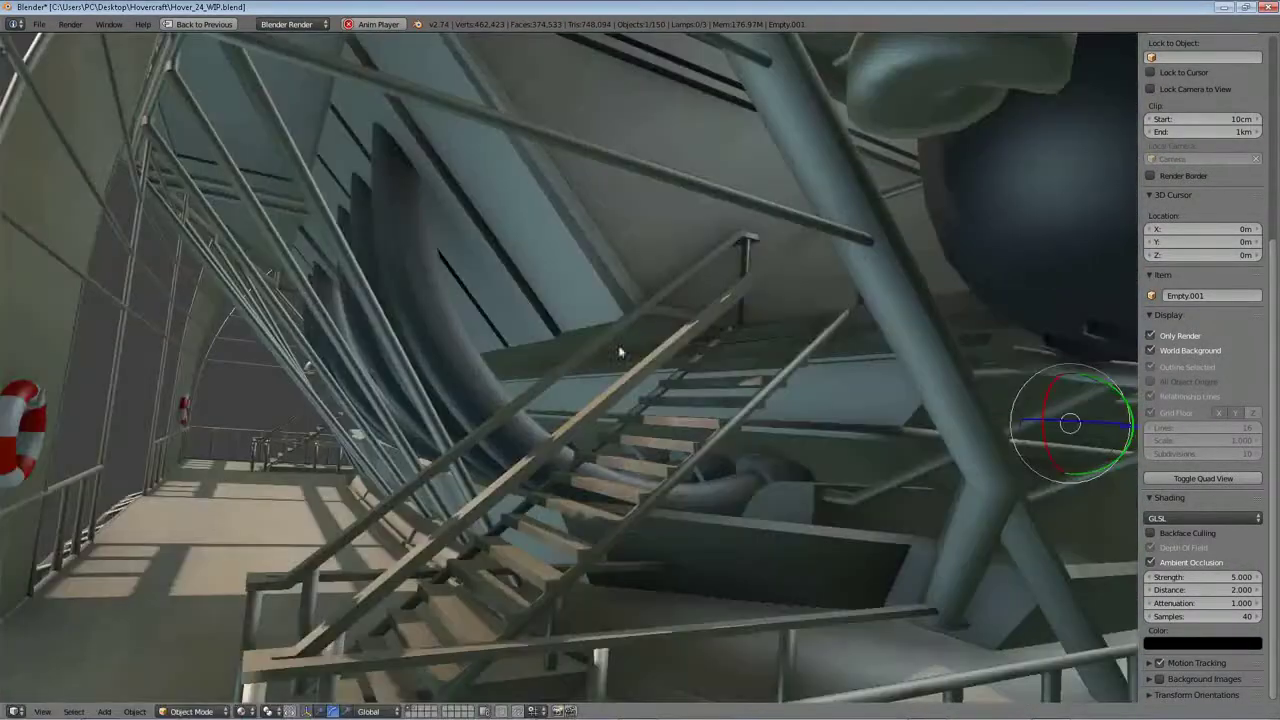
key(alt+a)
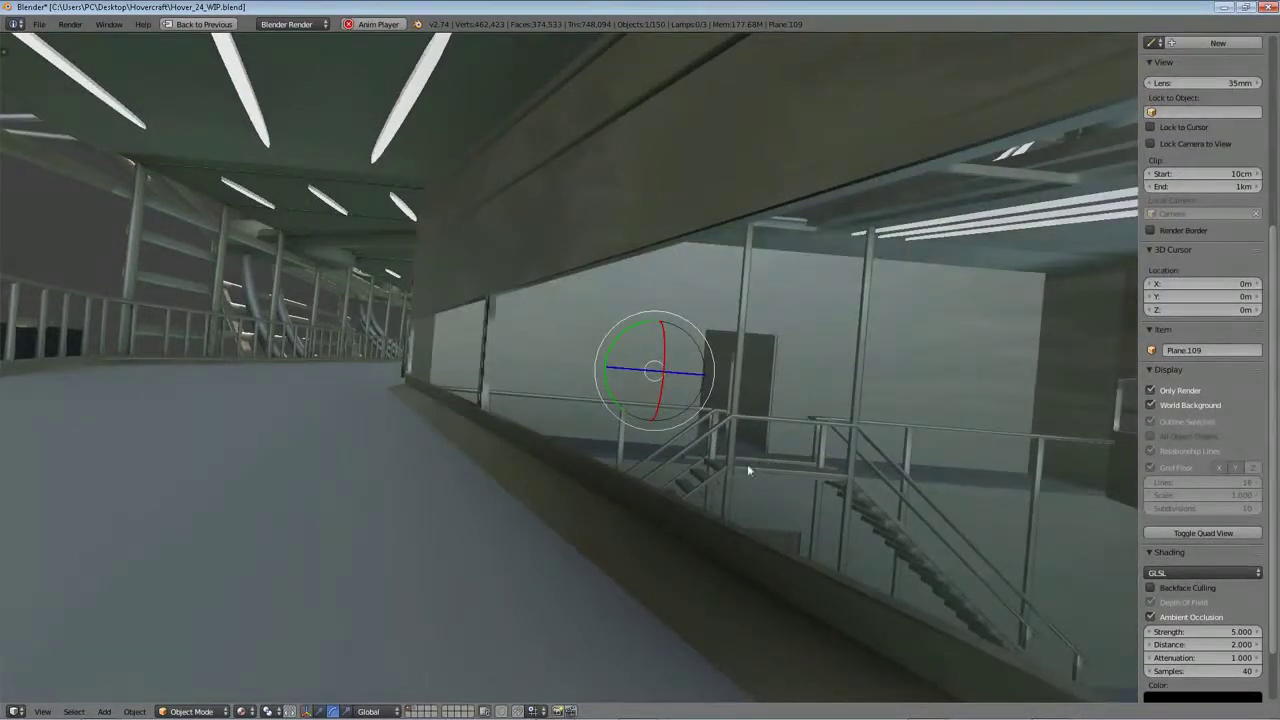
key(shift+f)
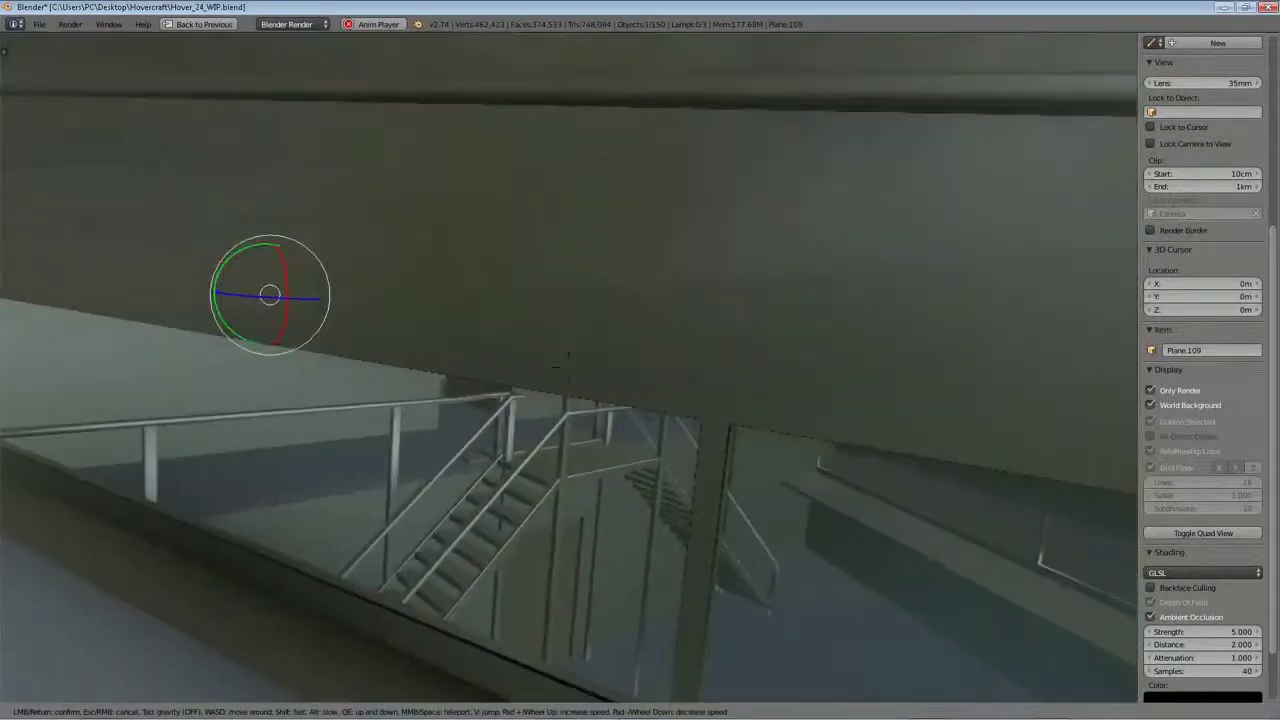
key(s)
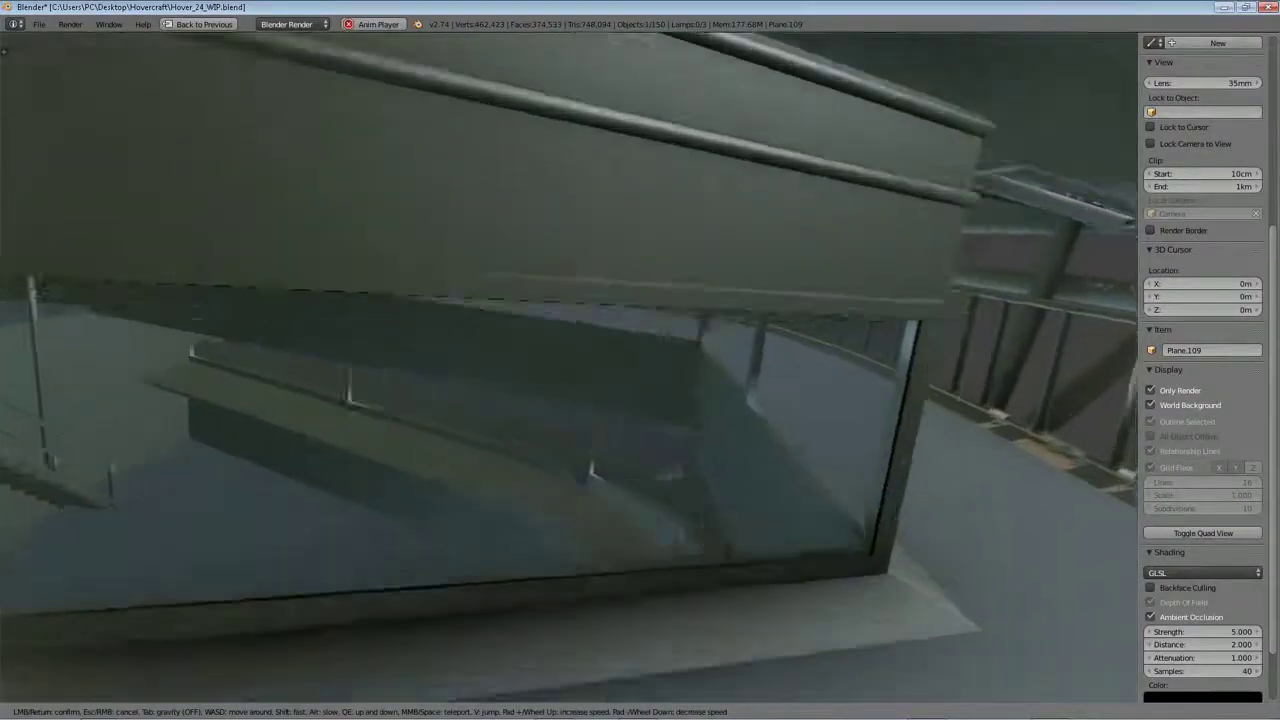
- Walk through the curved hallway and along the railed walkway to face down the corridor
key(w)
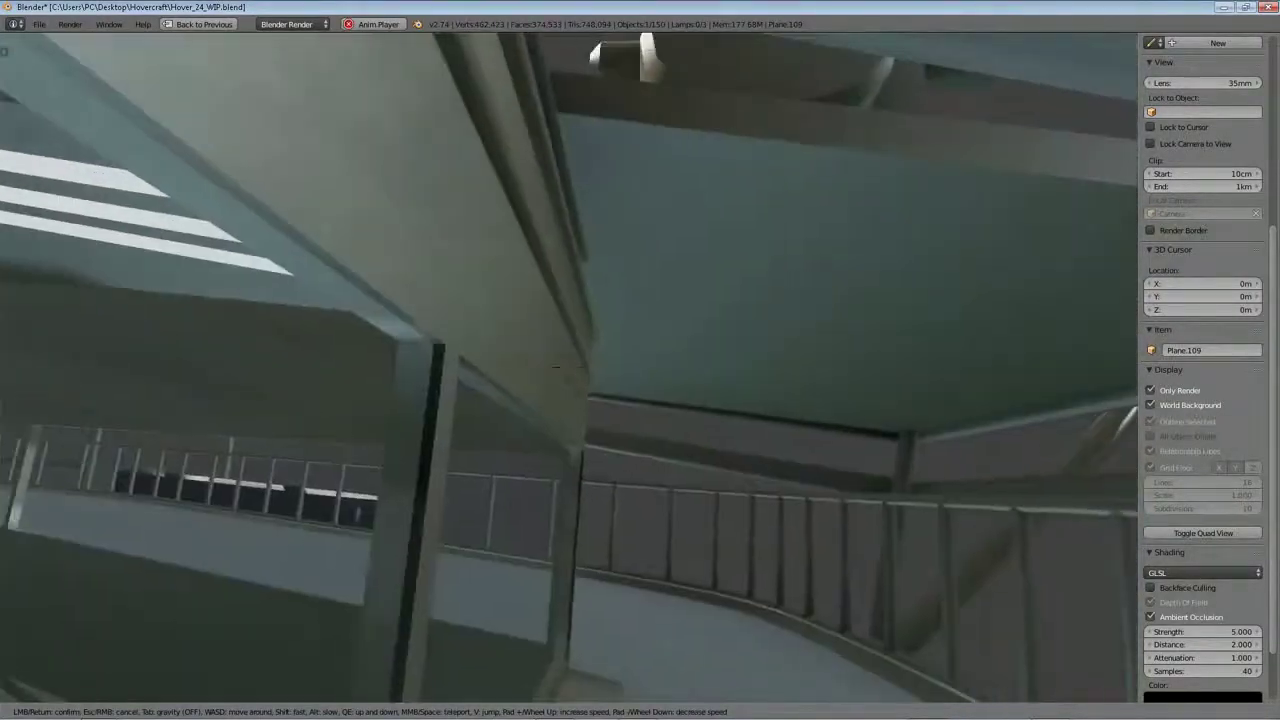
key(w)
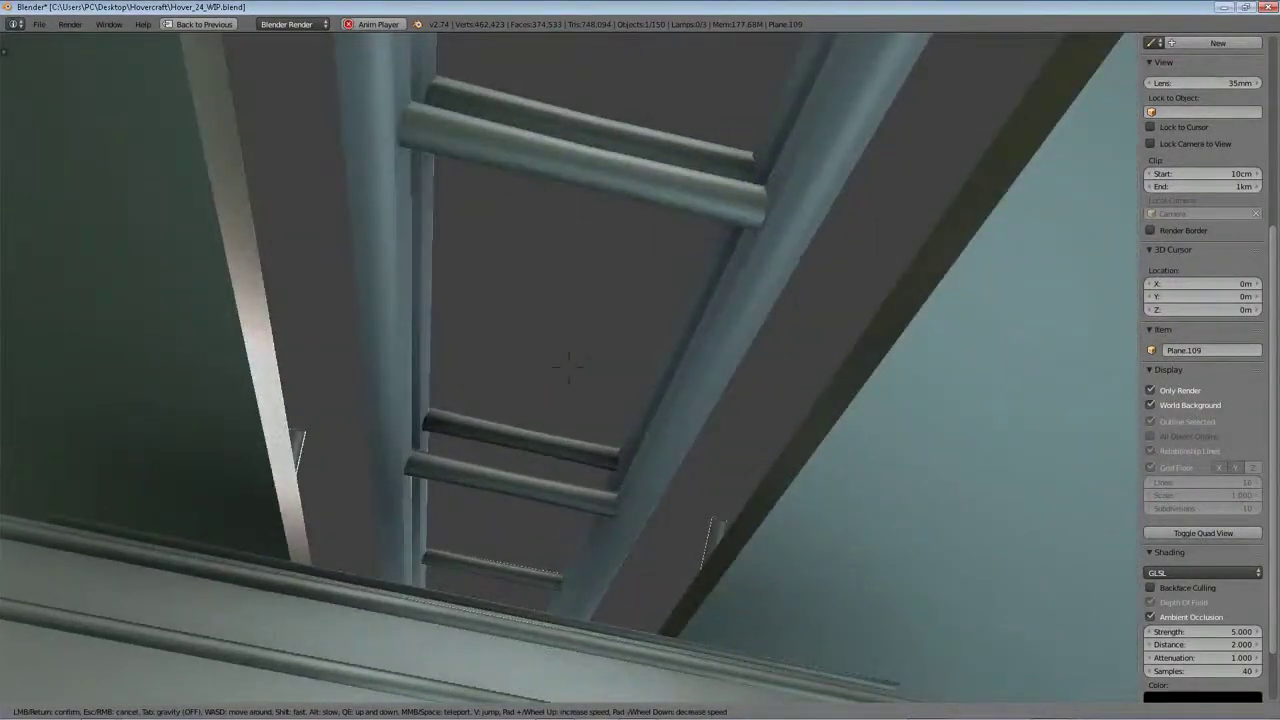
key(w)
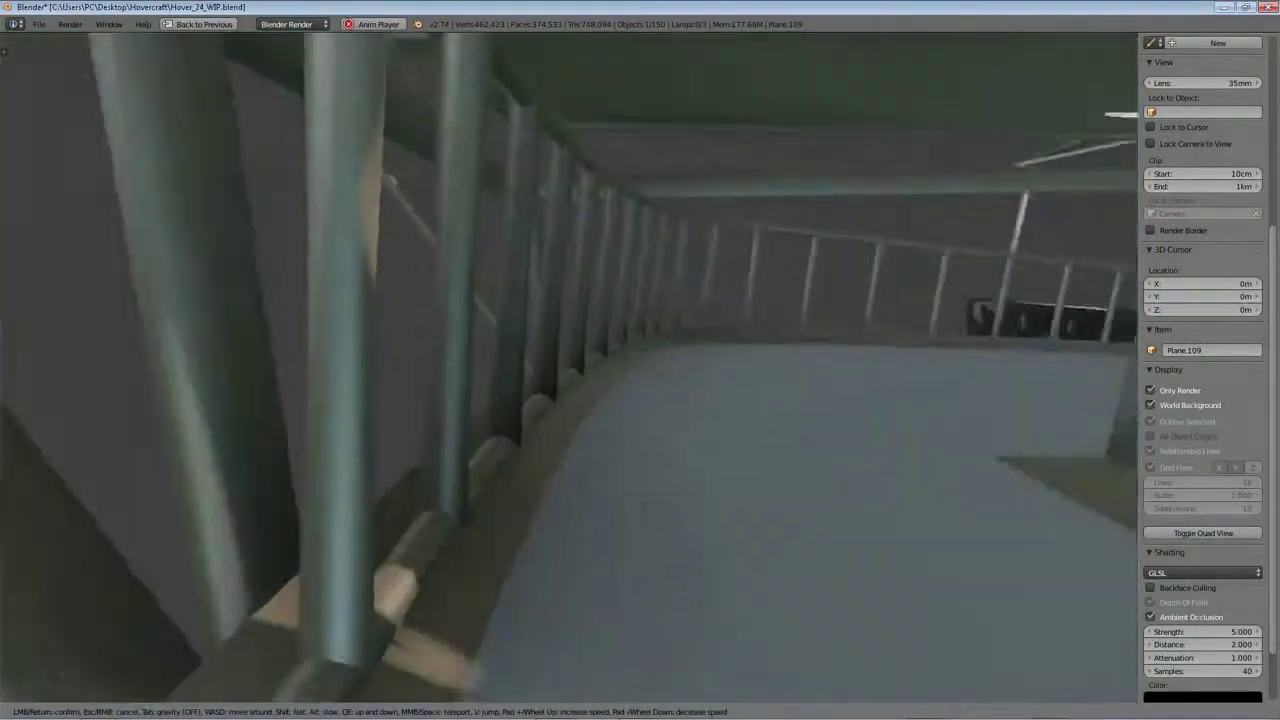
key(w)
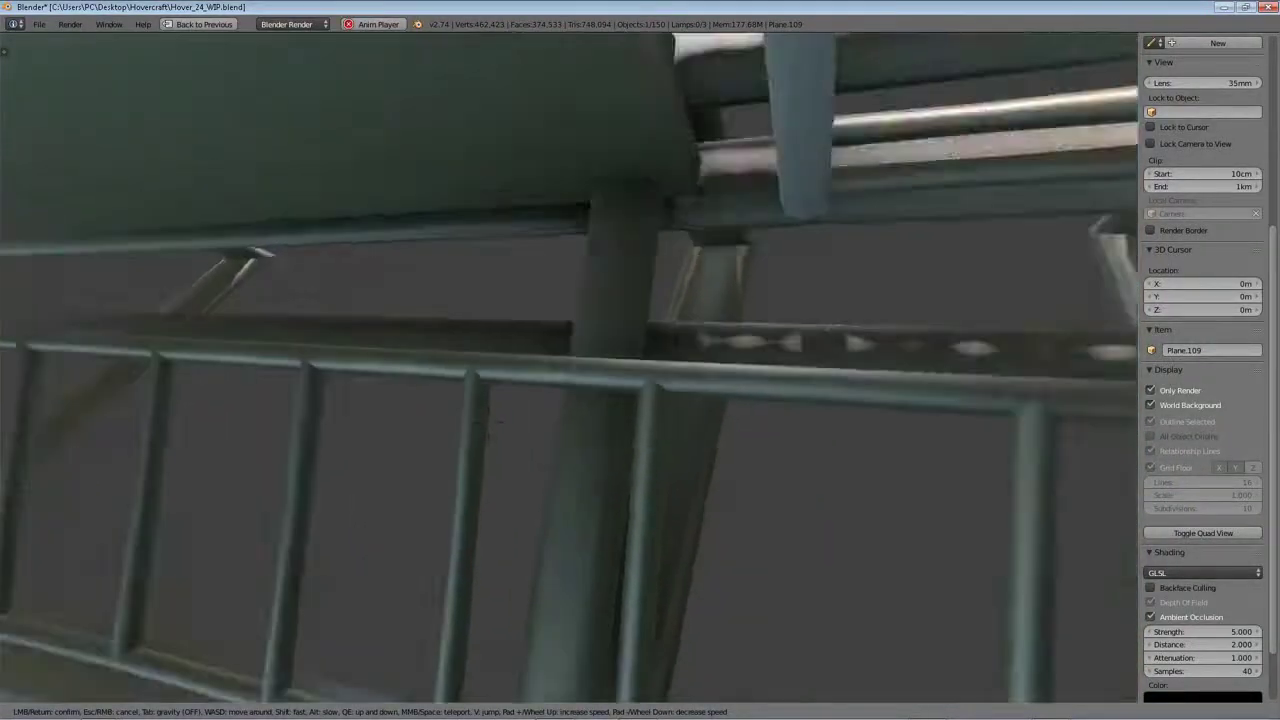
key(w)
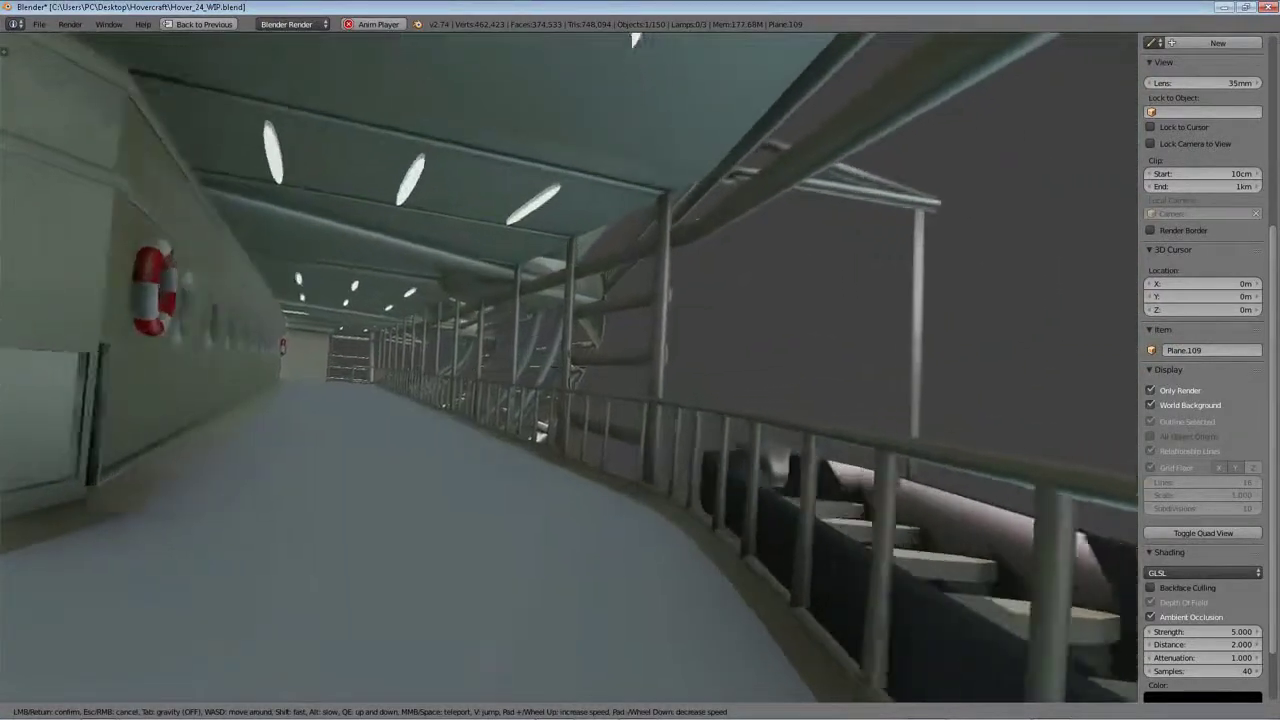
key(w)
key(w)
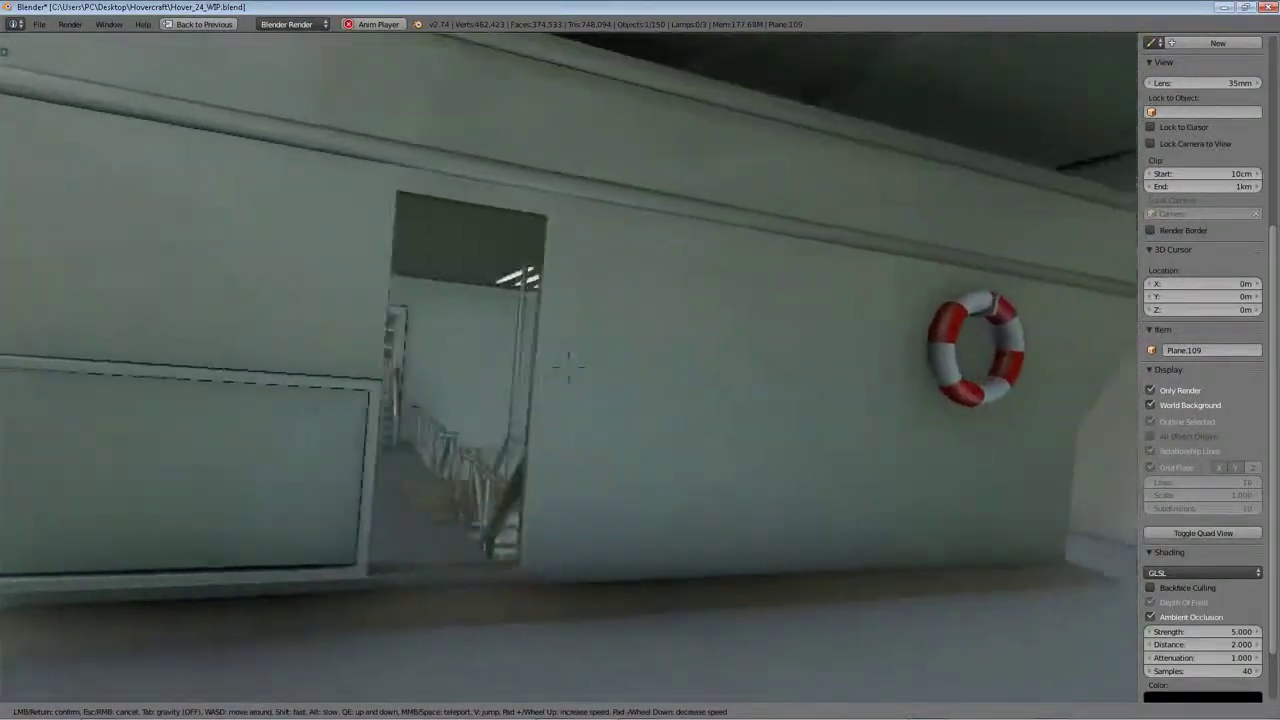
- Go through the doorway and down the lit corridor to the stair landing, looking down the stairs
key(w)
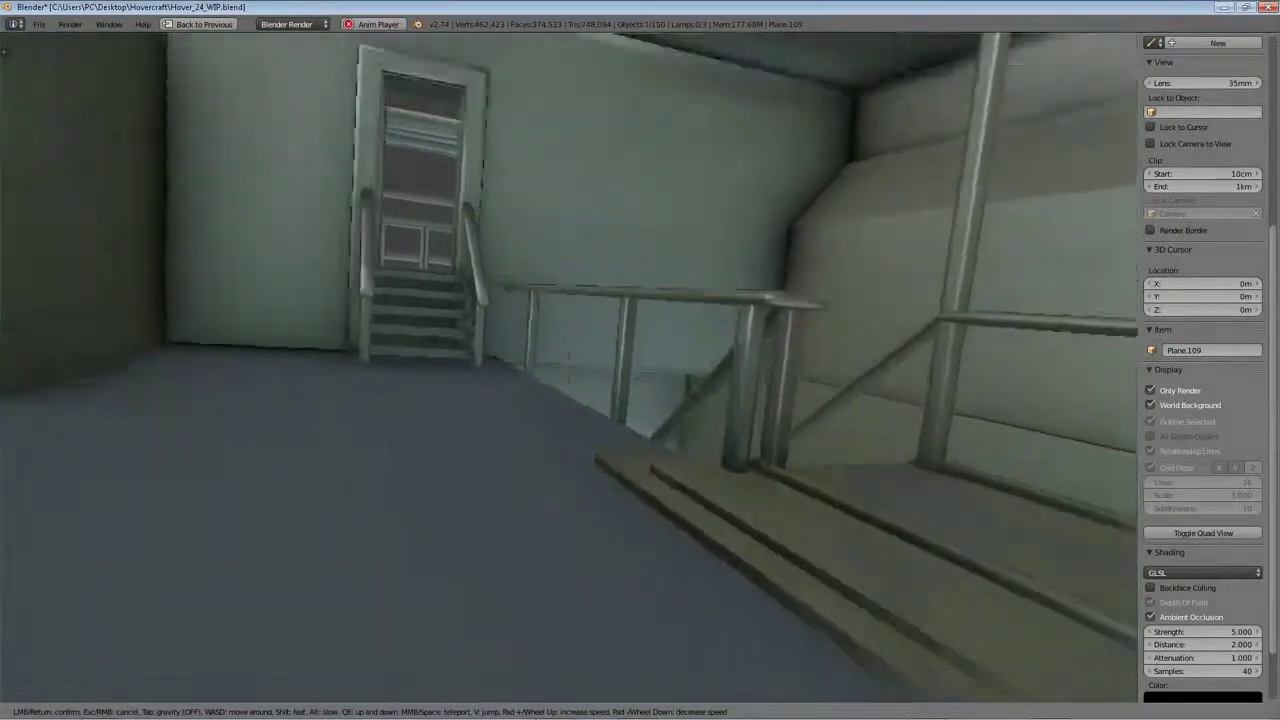
key(s)
key(w)
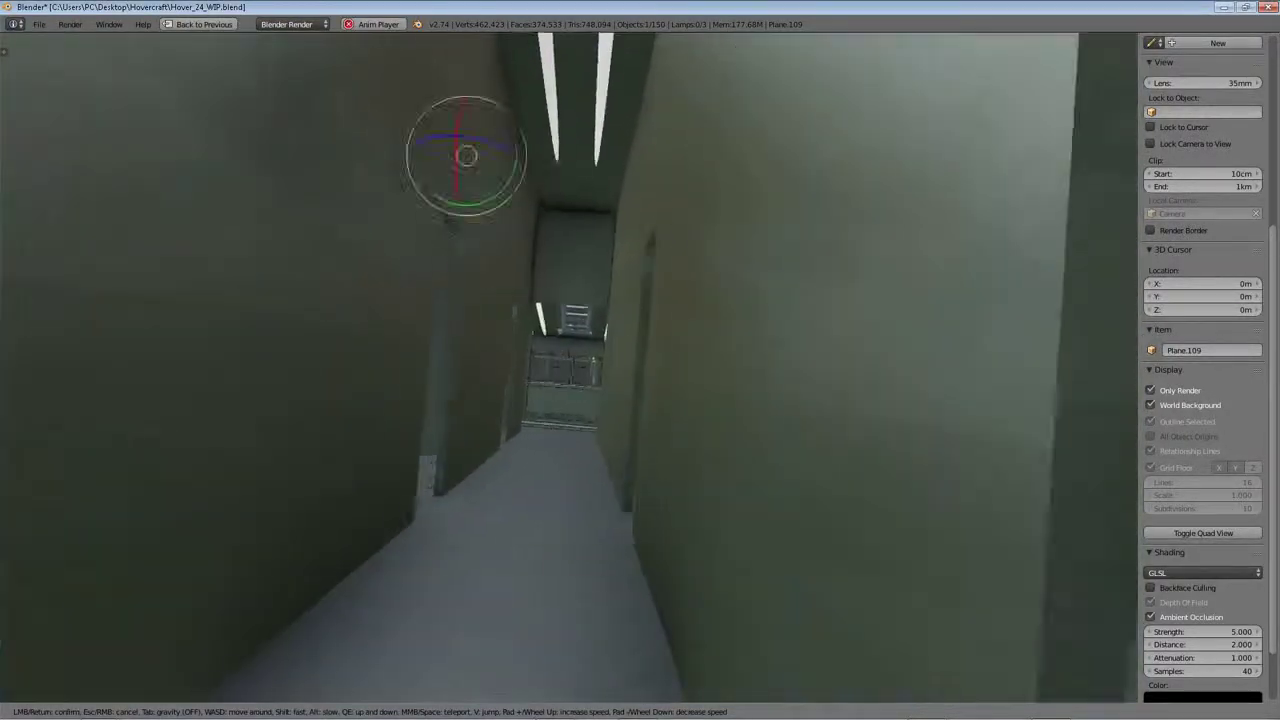
key(w)
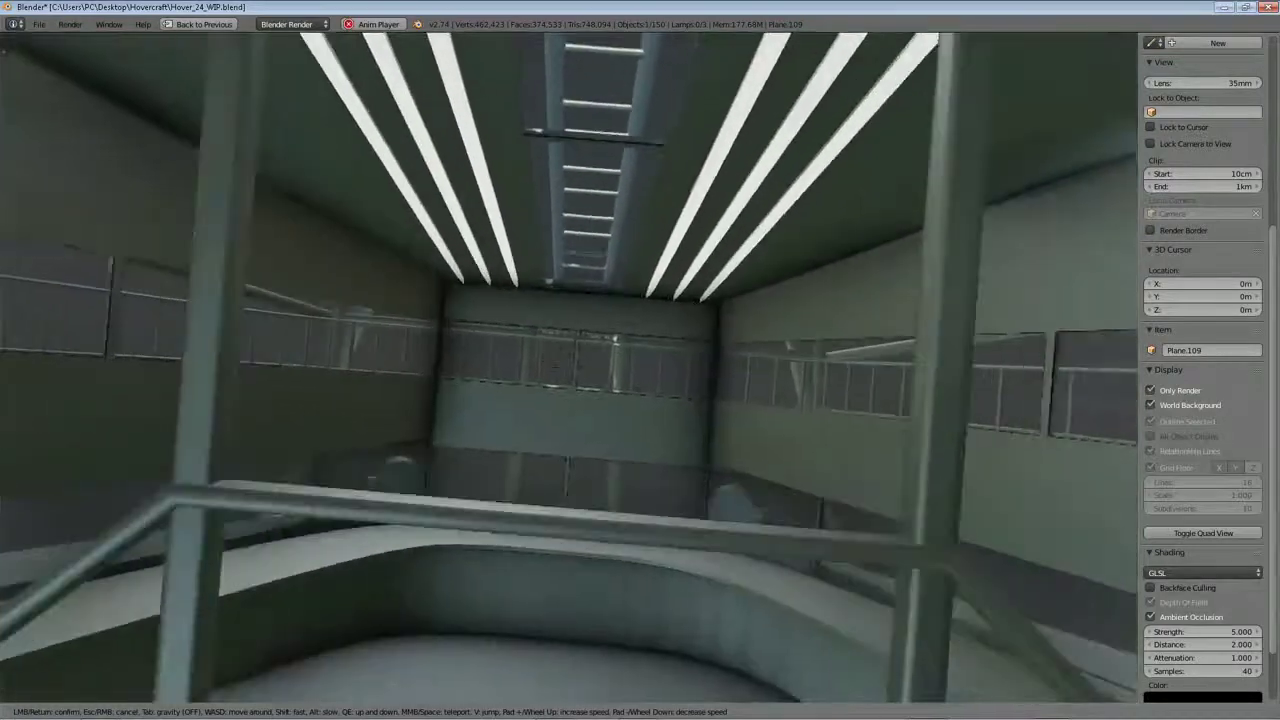
key(w)
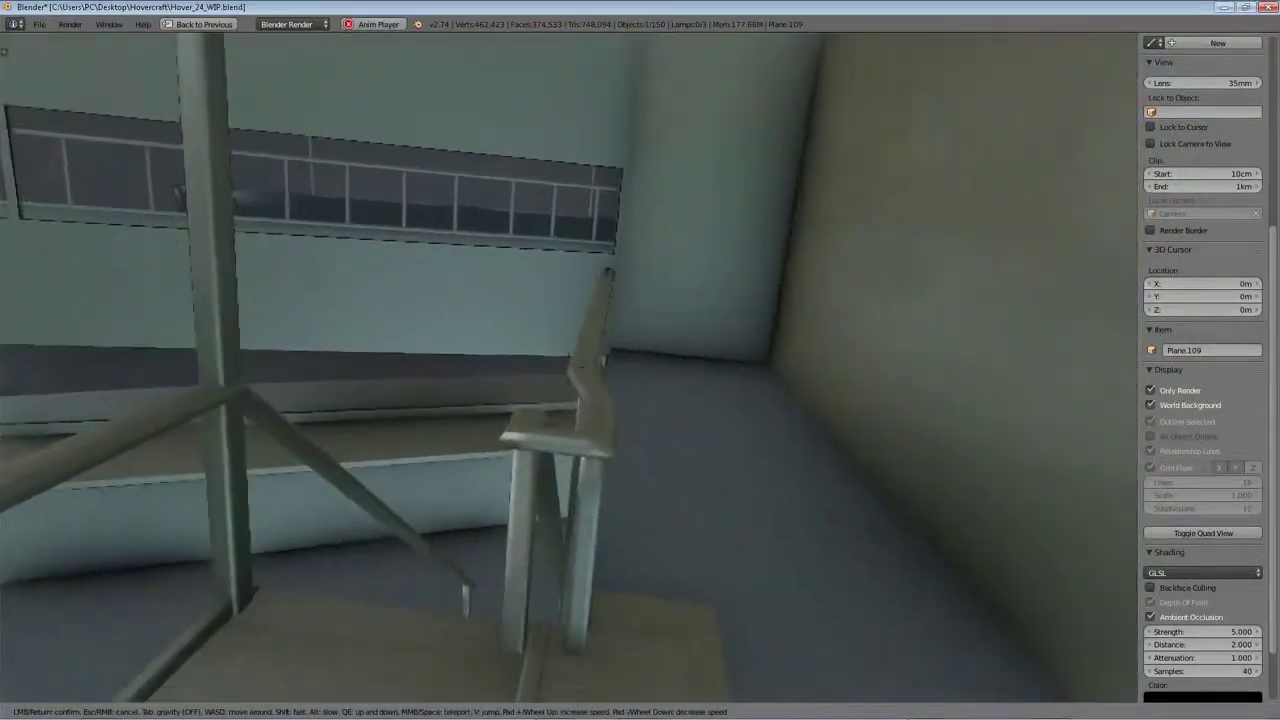
key(w)
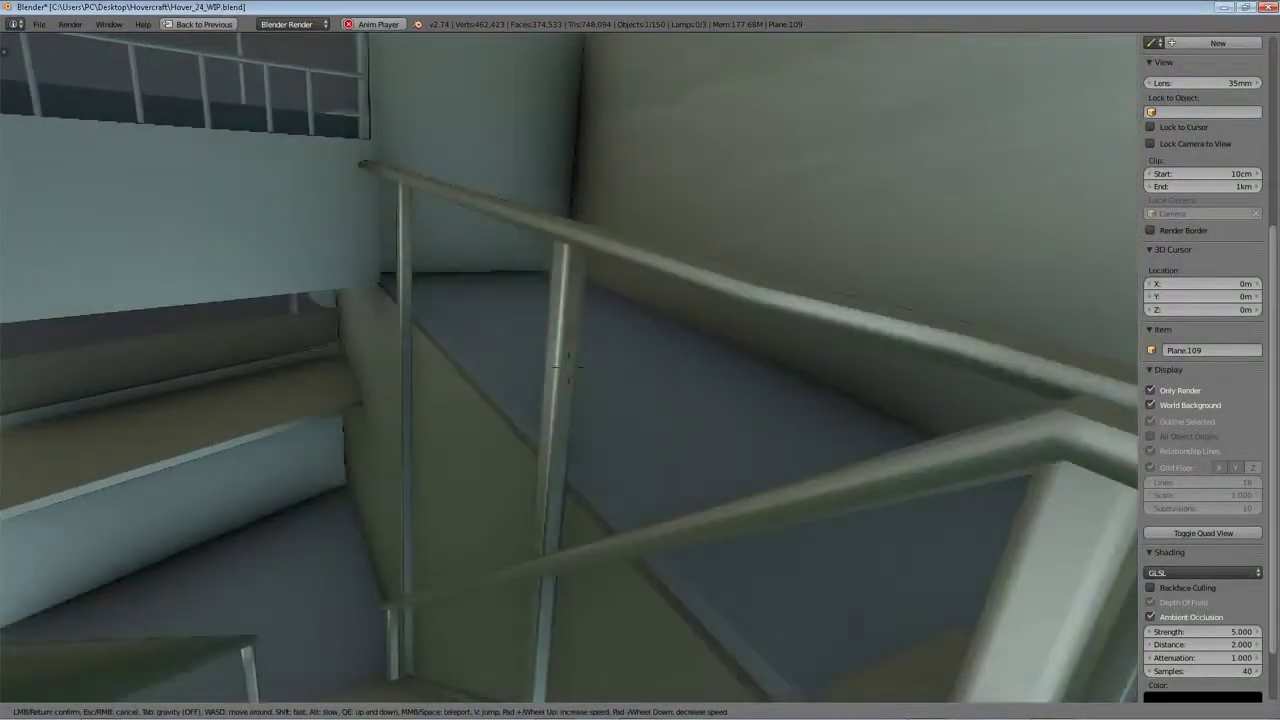
- Explore under the stairs and around the room's corner and doorframe, ending facing up the staircase
key(w)
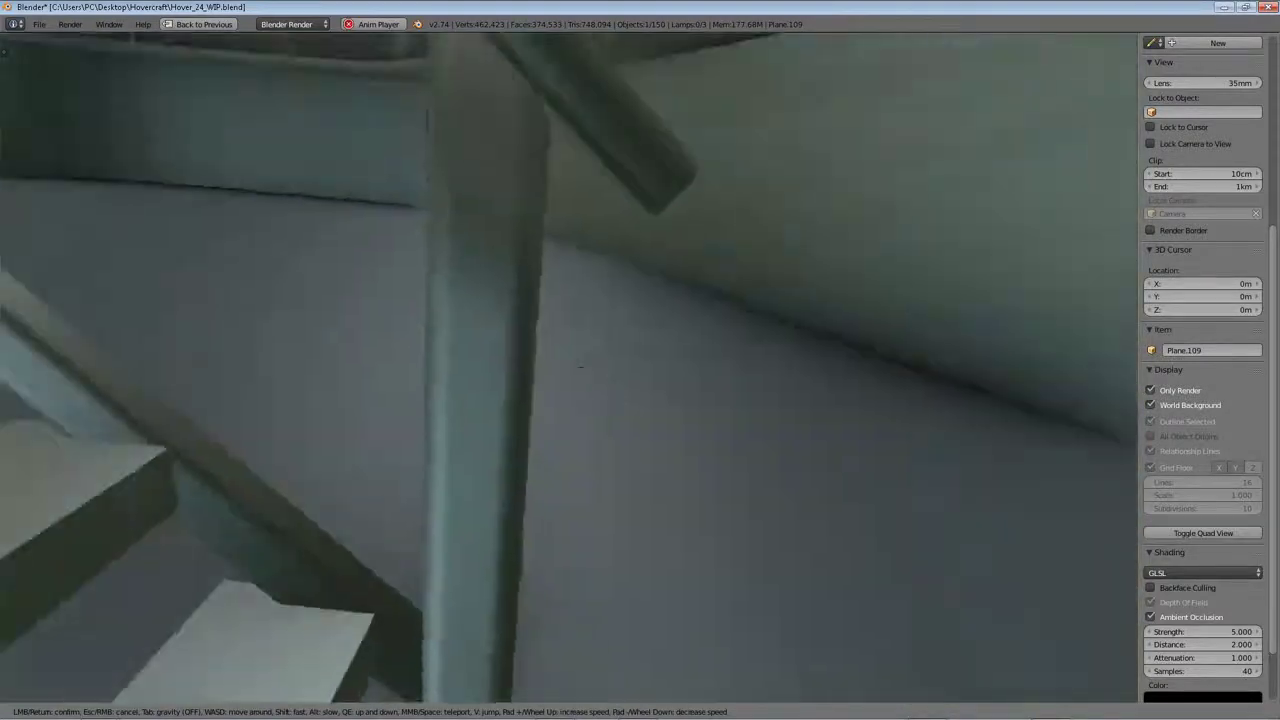
key(w)
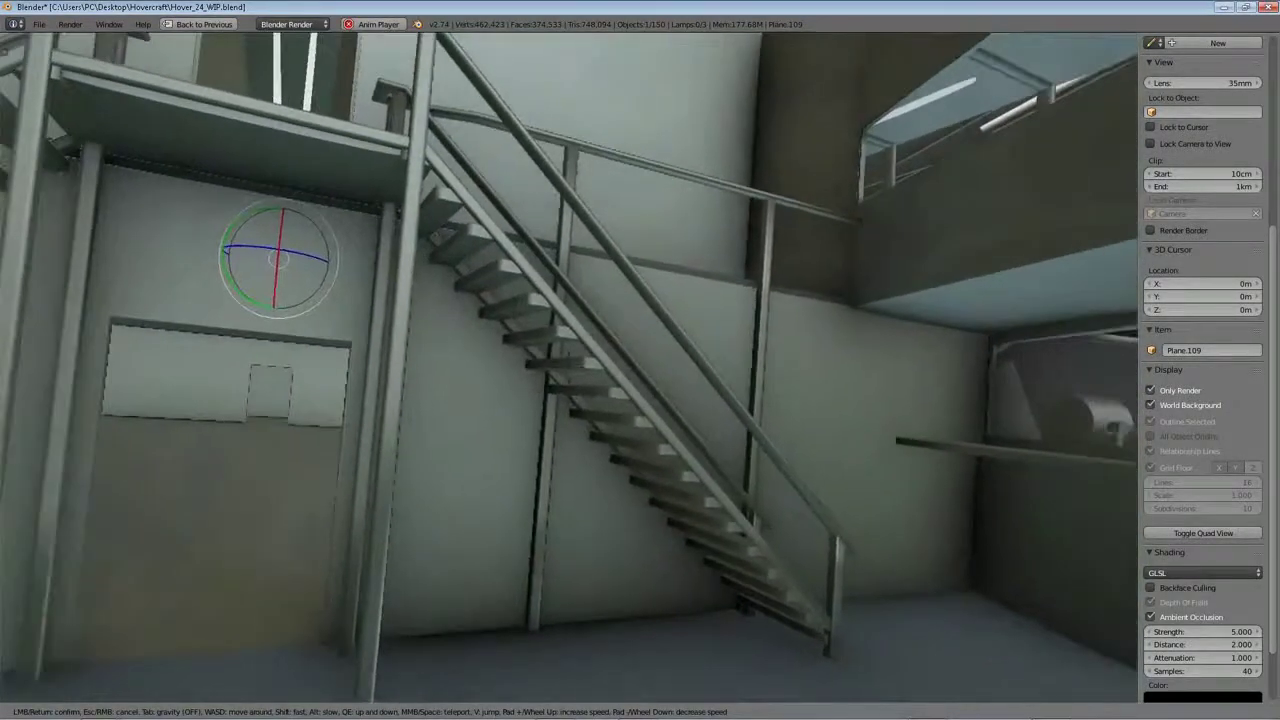
key(w)
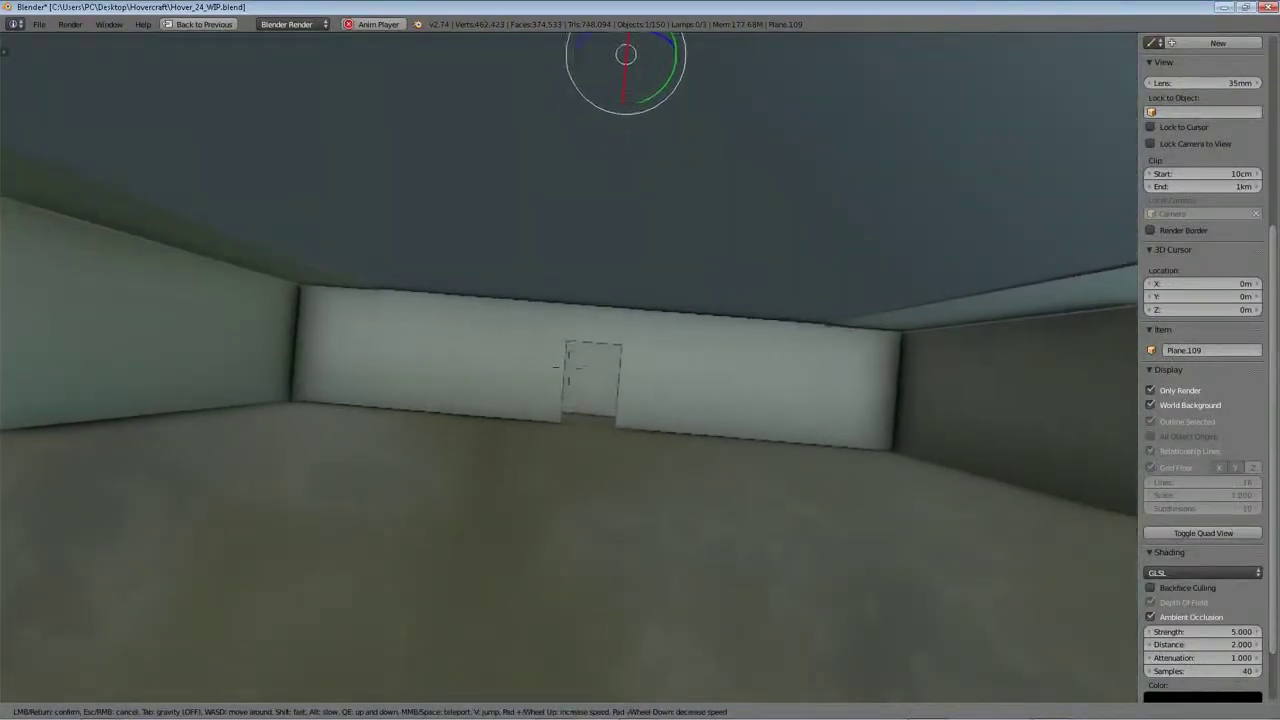
key(w)
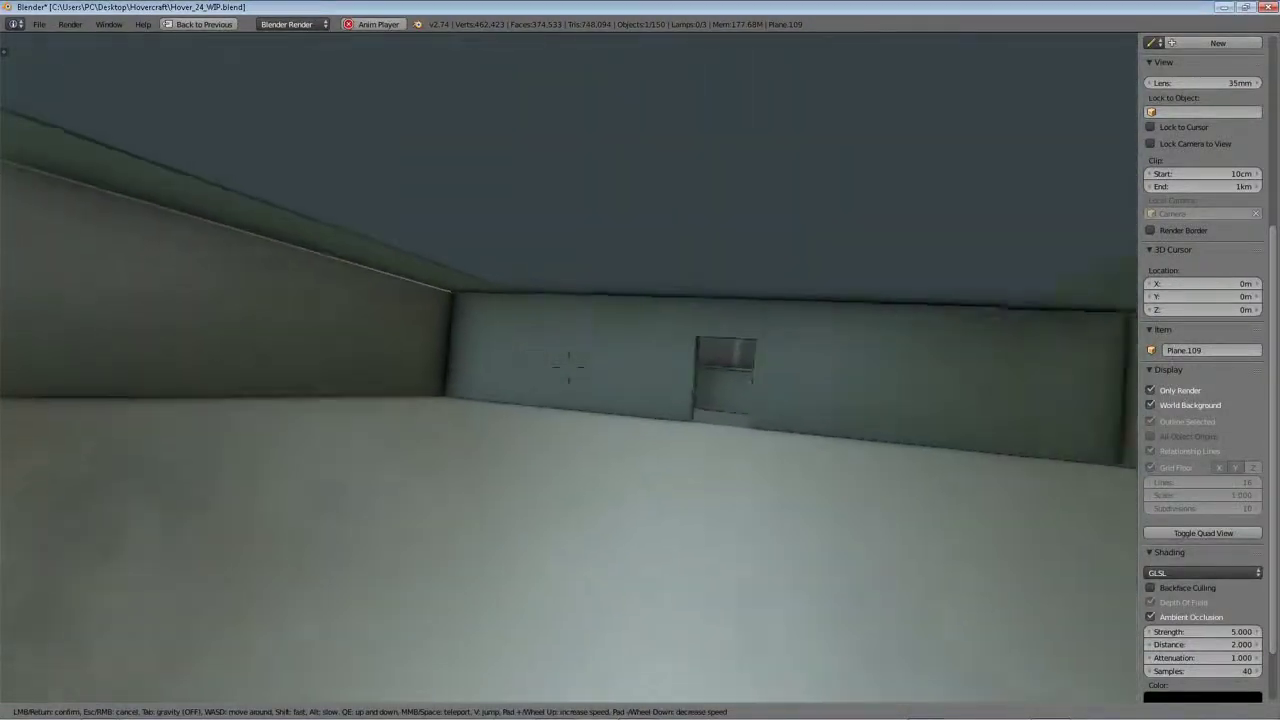
key(w)
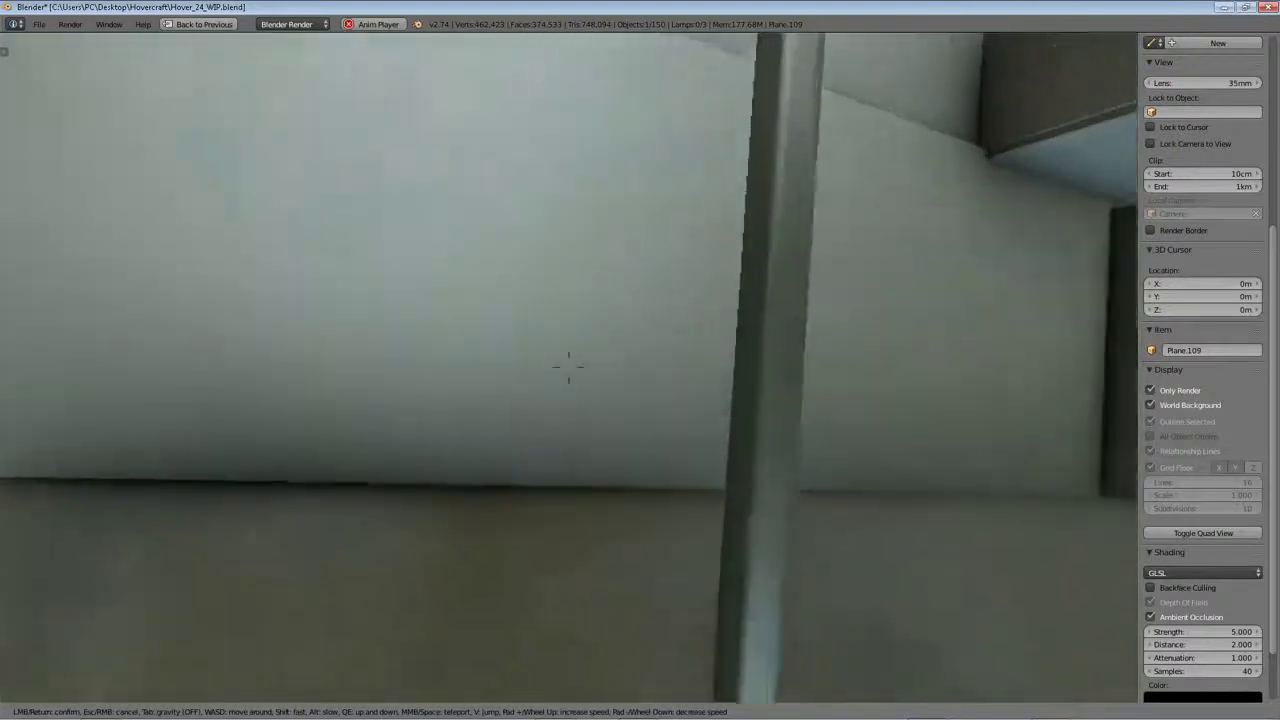
key(w)
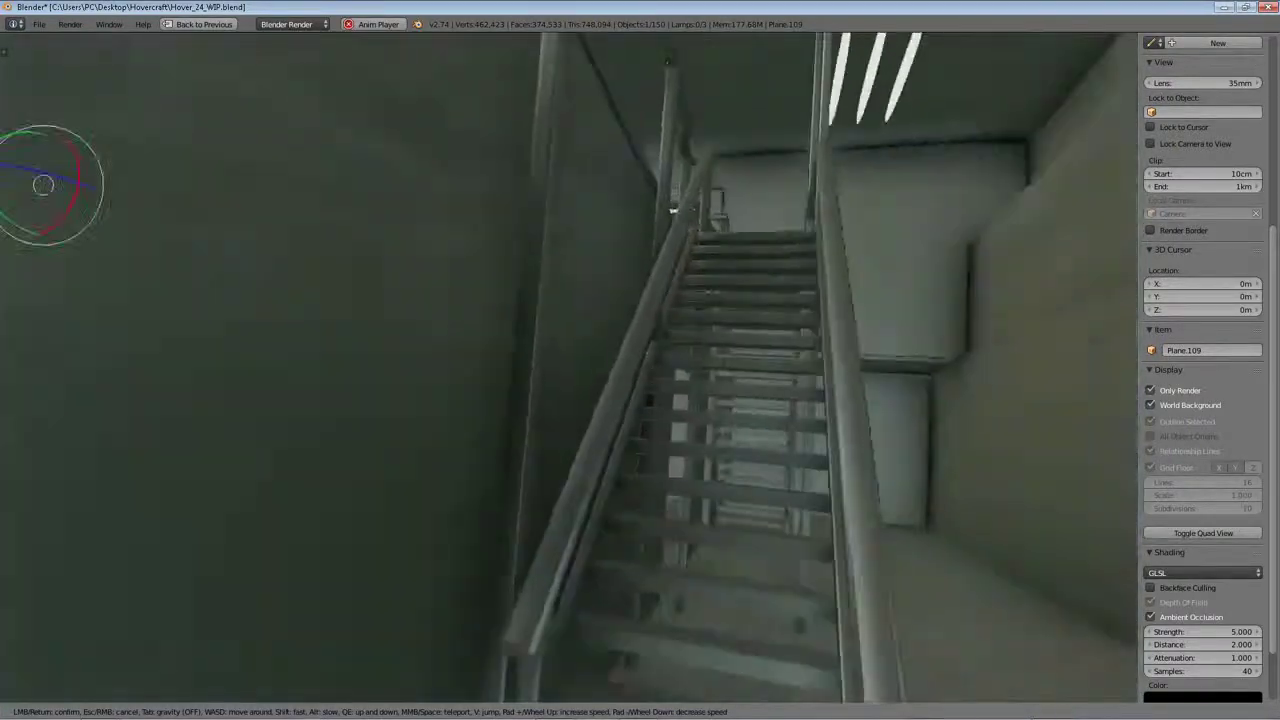
- Climb the staircase and head outside past the railing to view the vent slats and pipes
key(w)
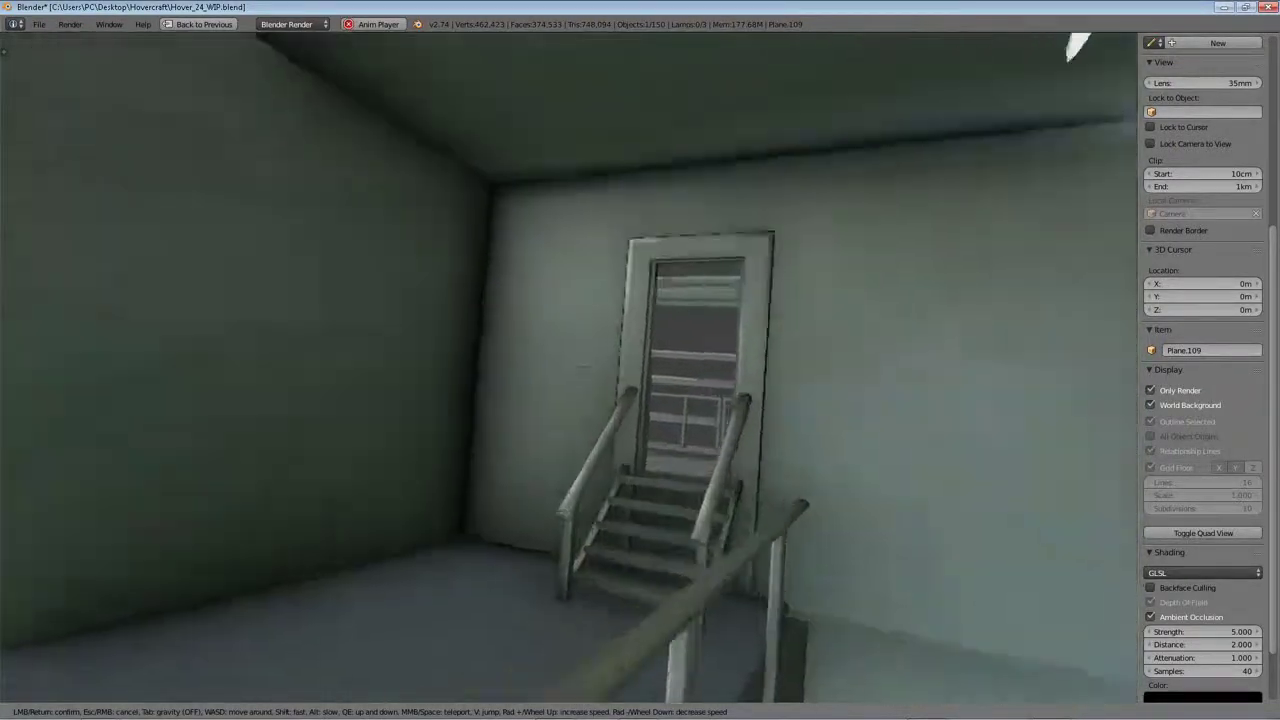
key(w)
key(w)
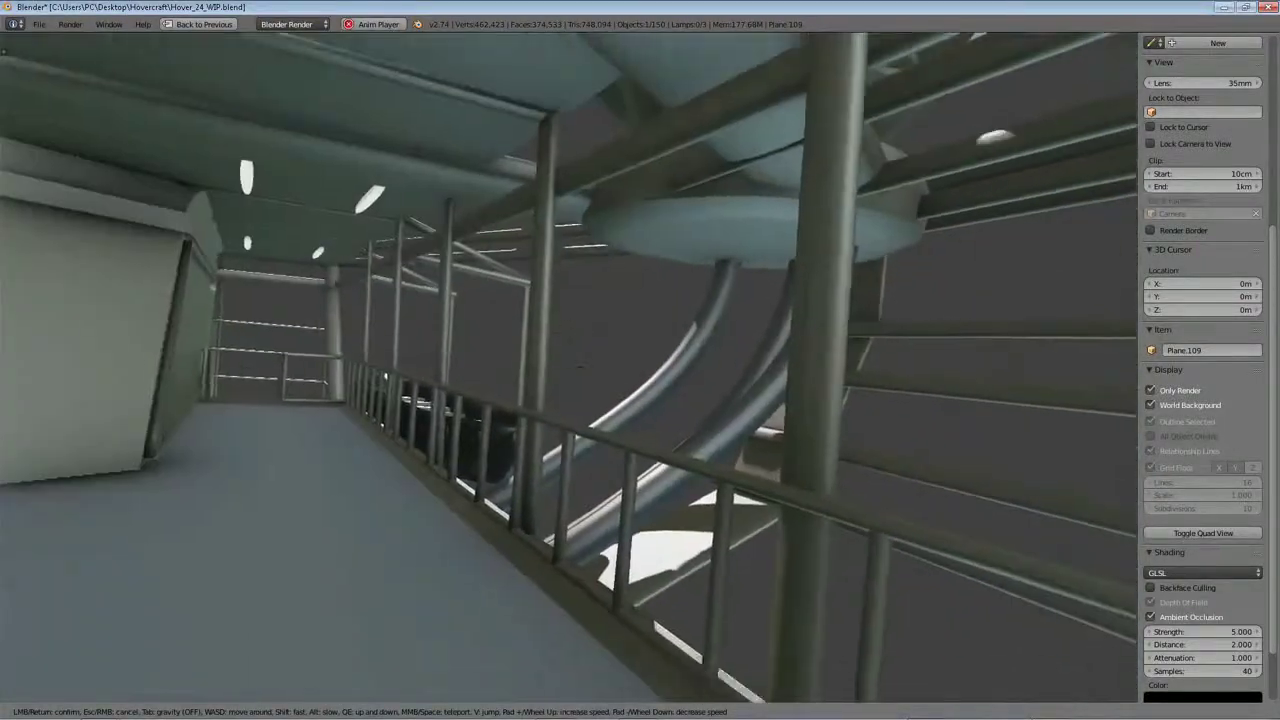
key(w)
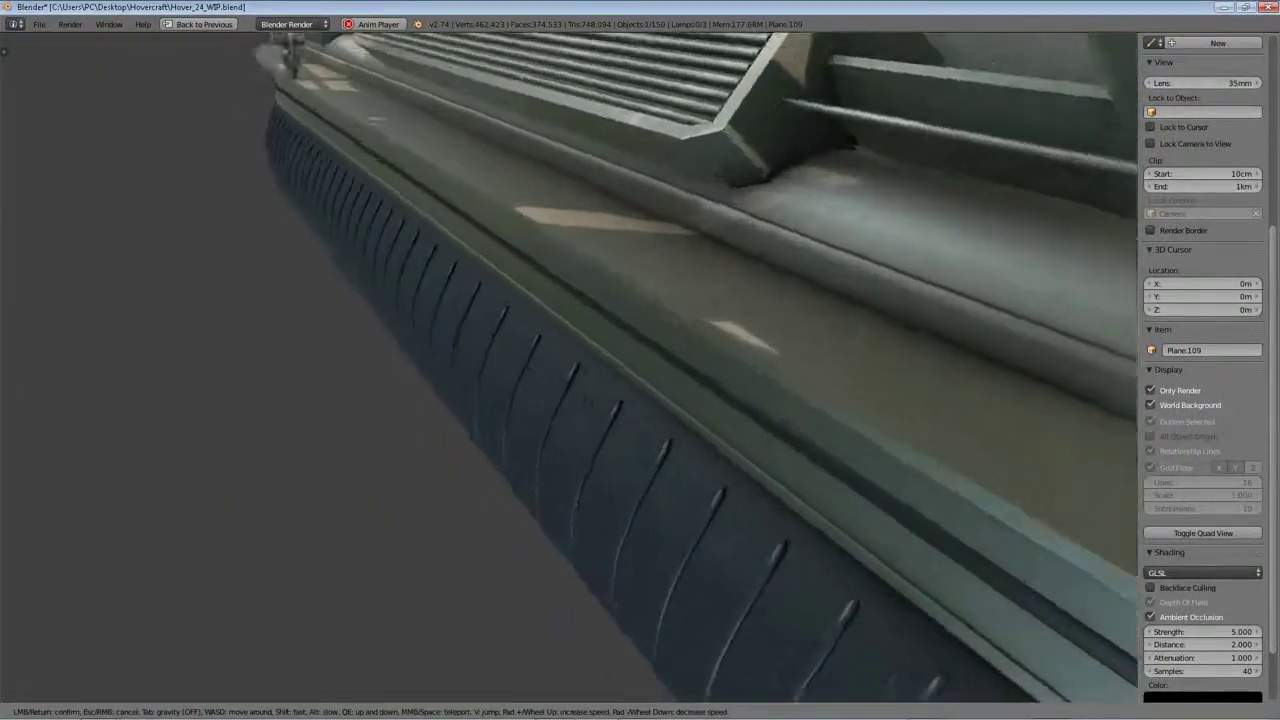
key(w)
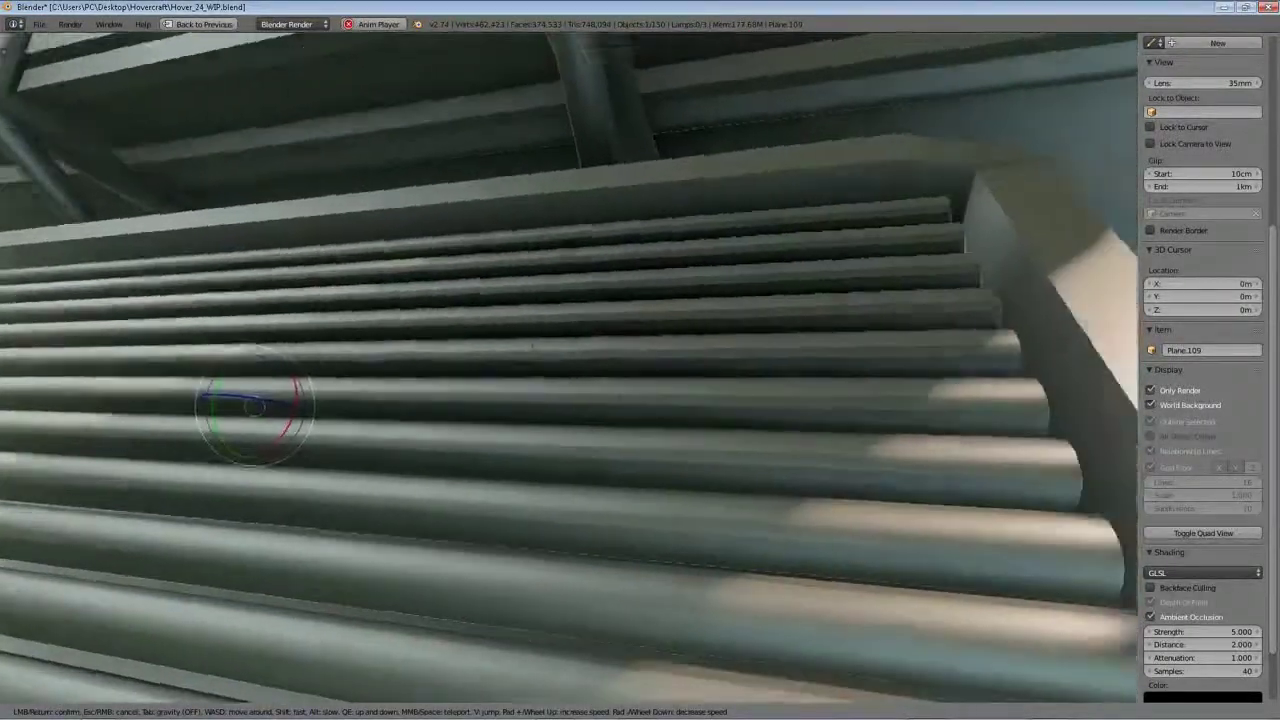
key(s)
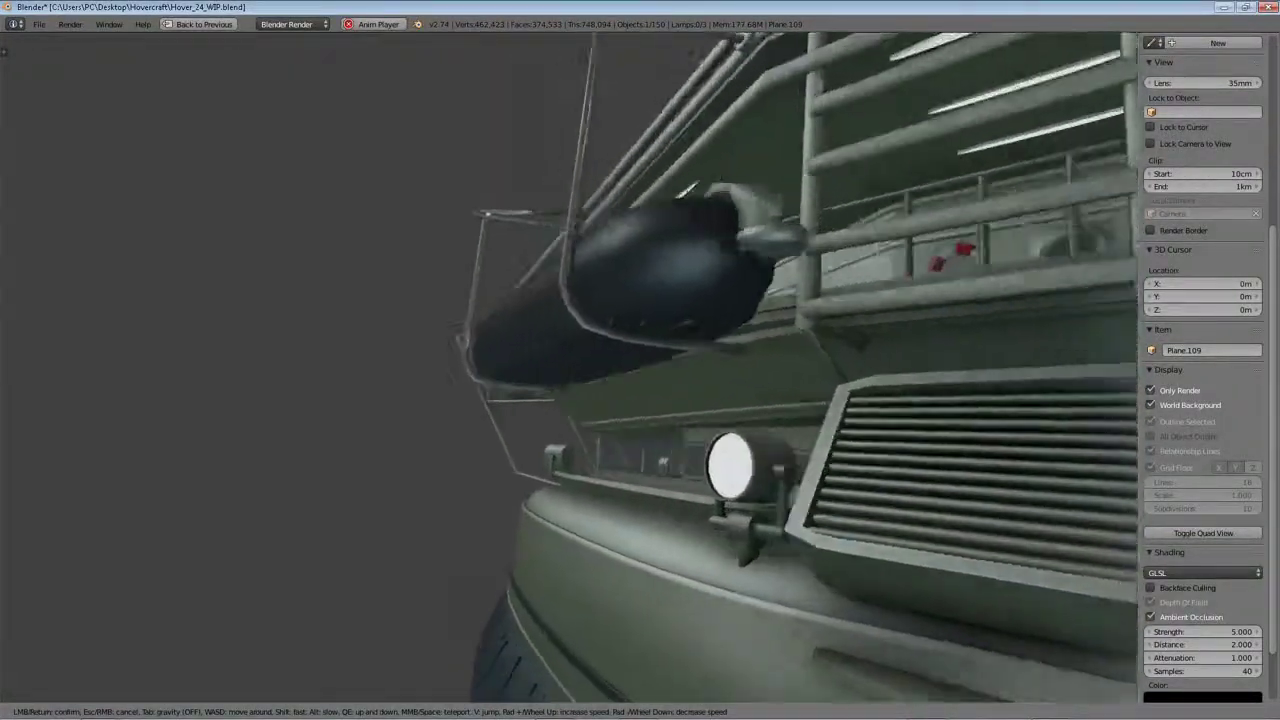
- Fly beneath the hull up close to the ribbed vent and fan cage, then exit walk mode
key(s)
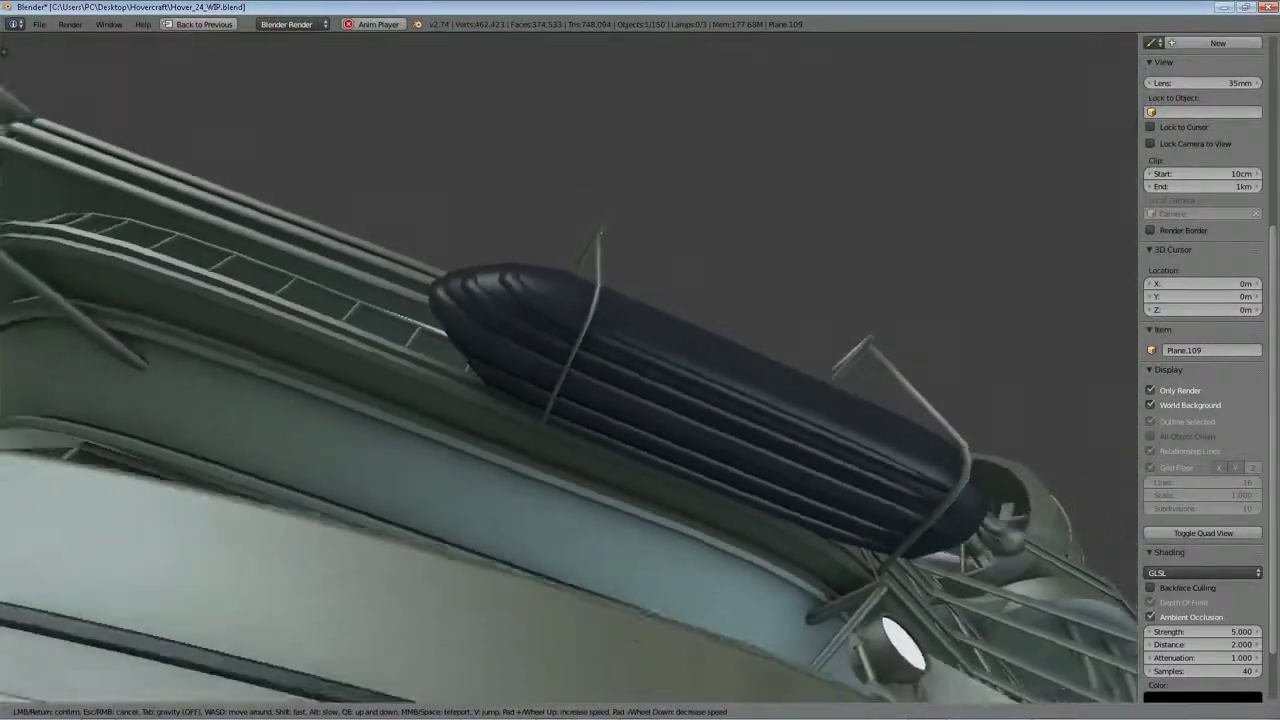
key(w)
key(w)
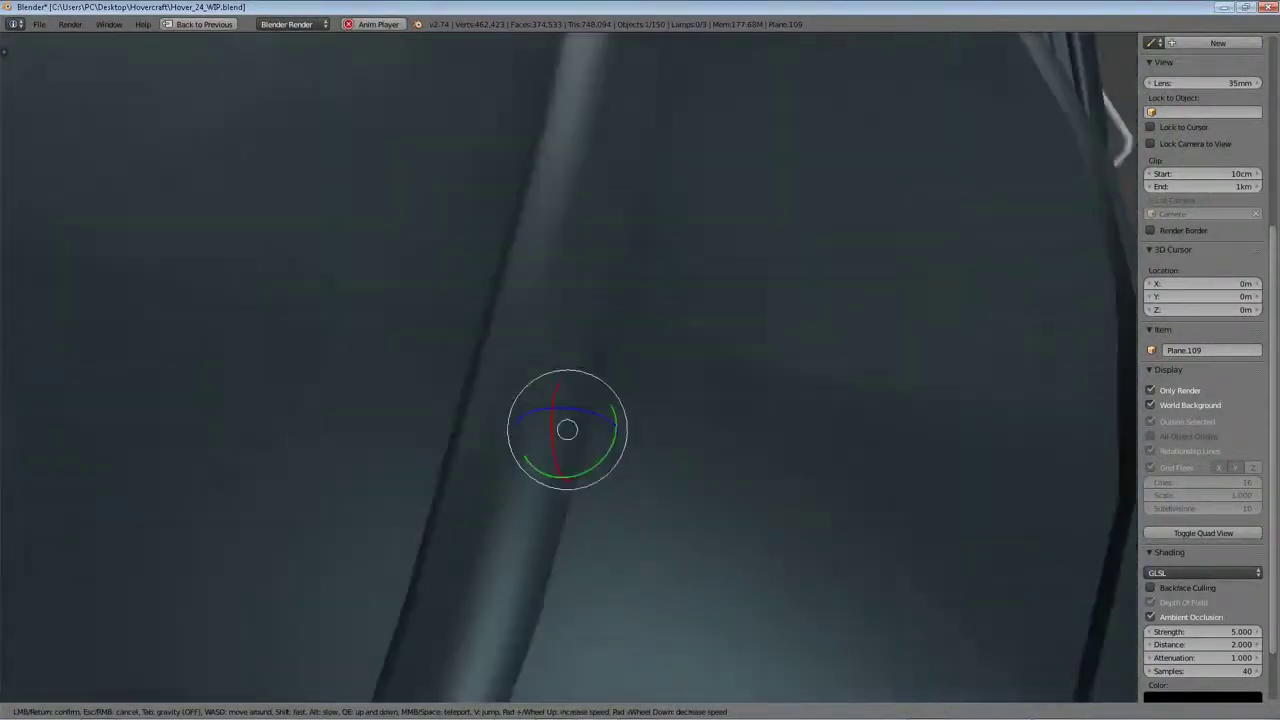
key(s)
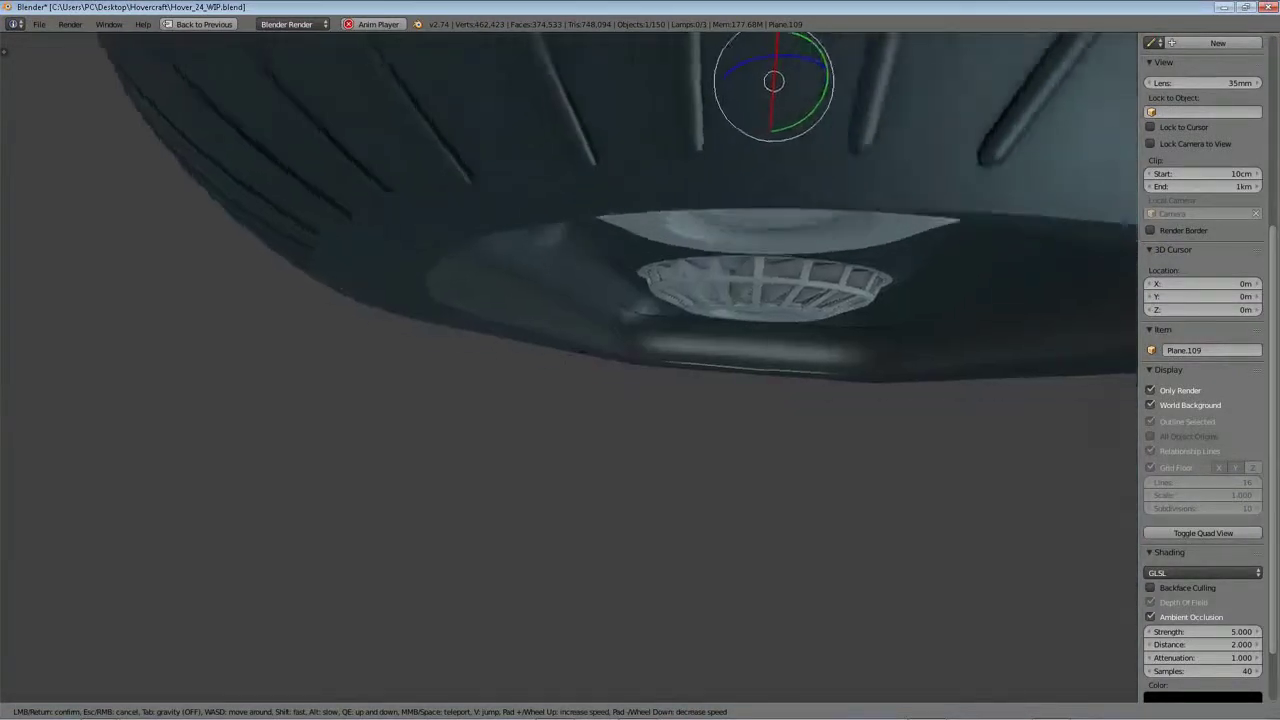
key(w)
key(w)
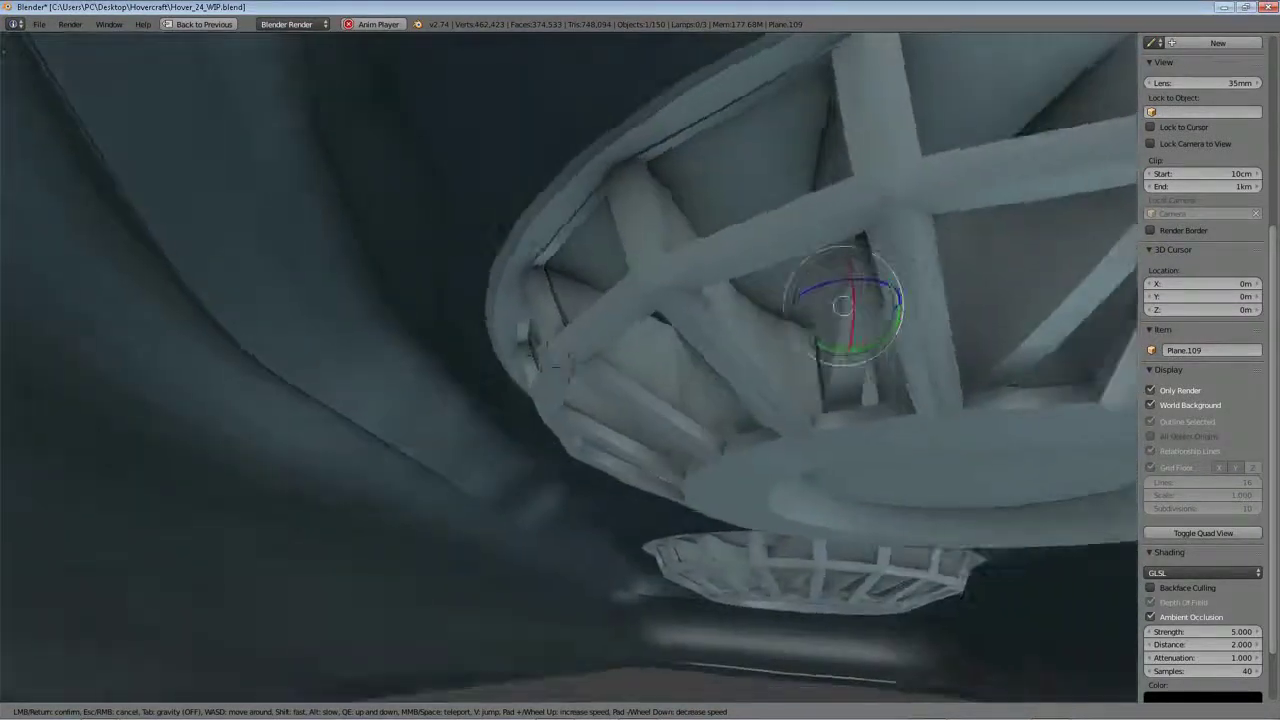
key(w)
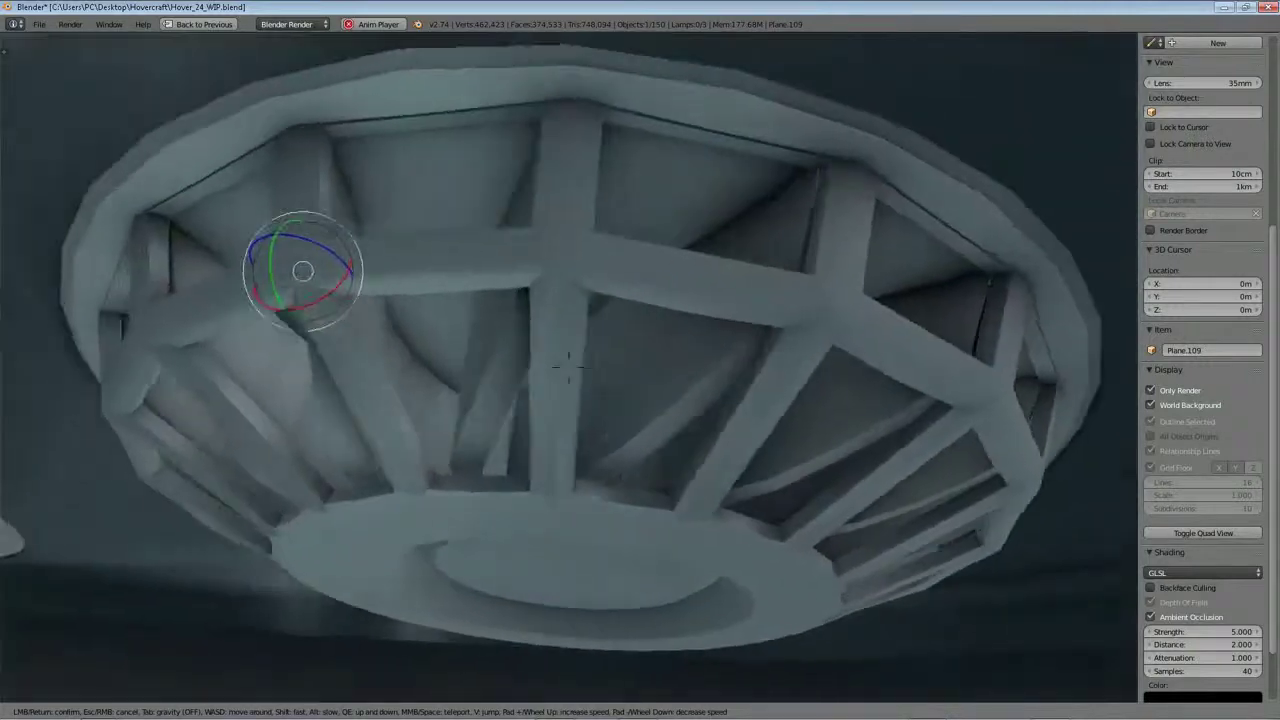
key(s)
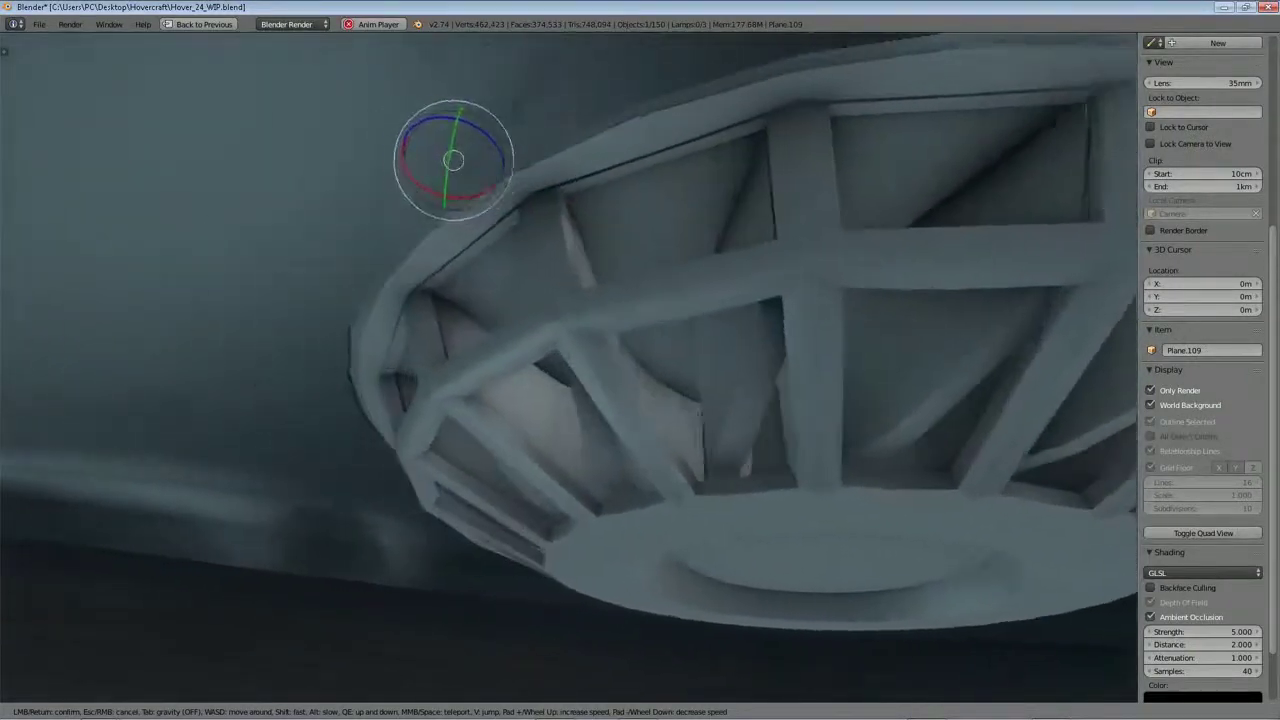
key(w)
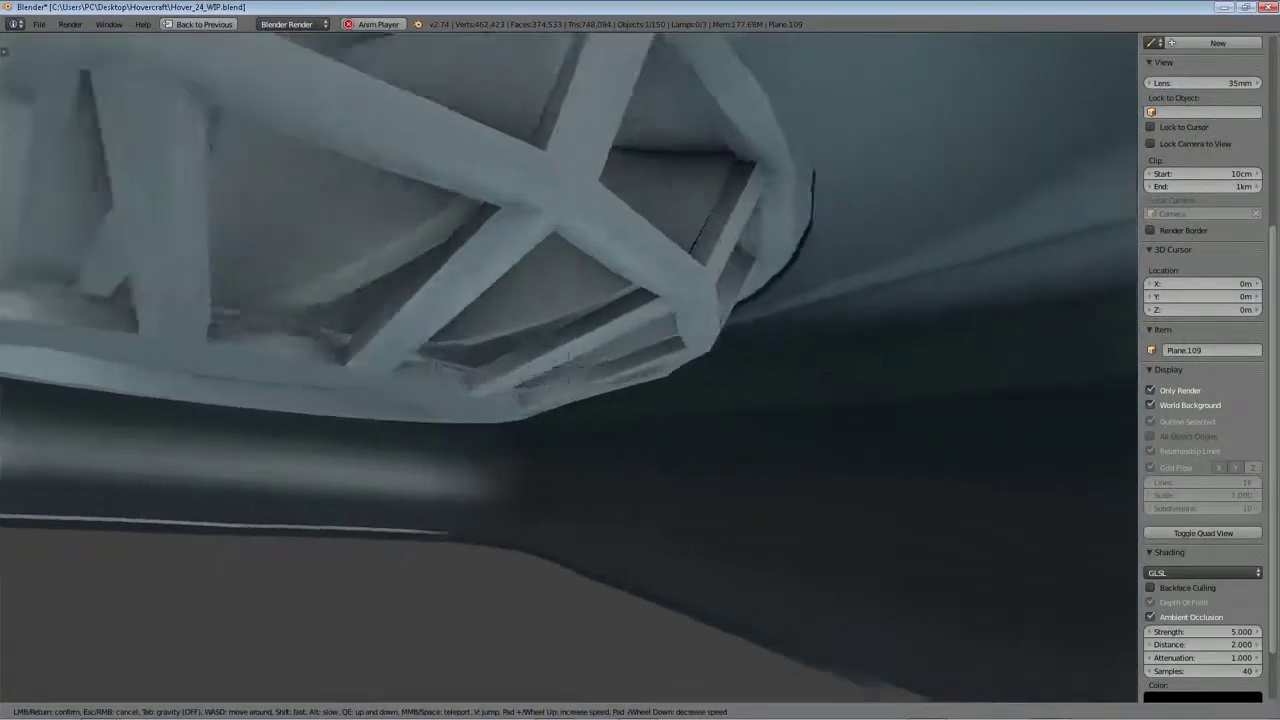
key(Escape)
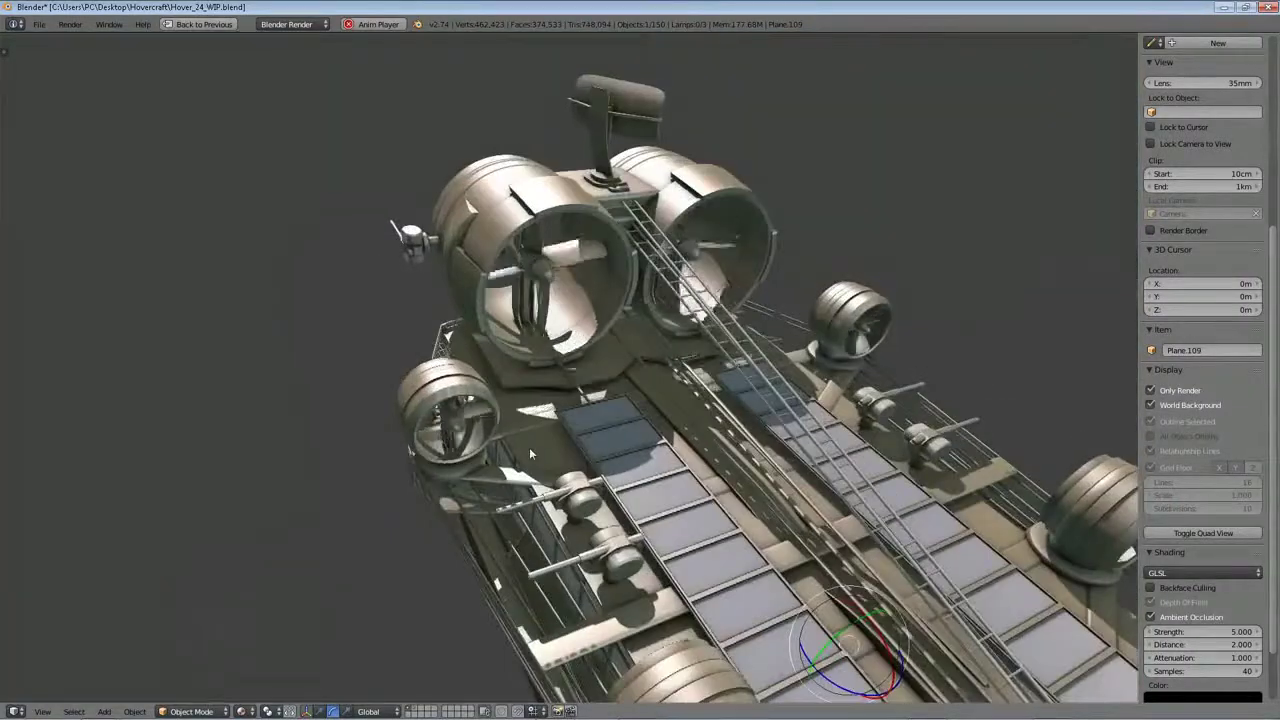
- Orbit around the hovercraft's exterior to a closer view from above
middle_drag(529, 447, 363, 428)
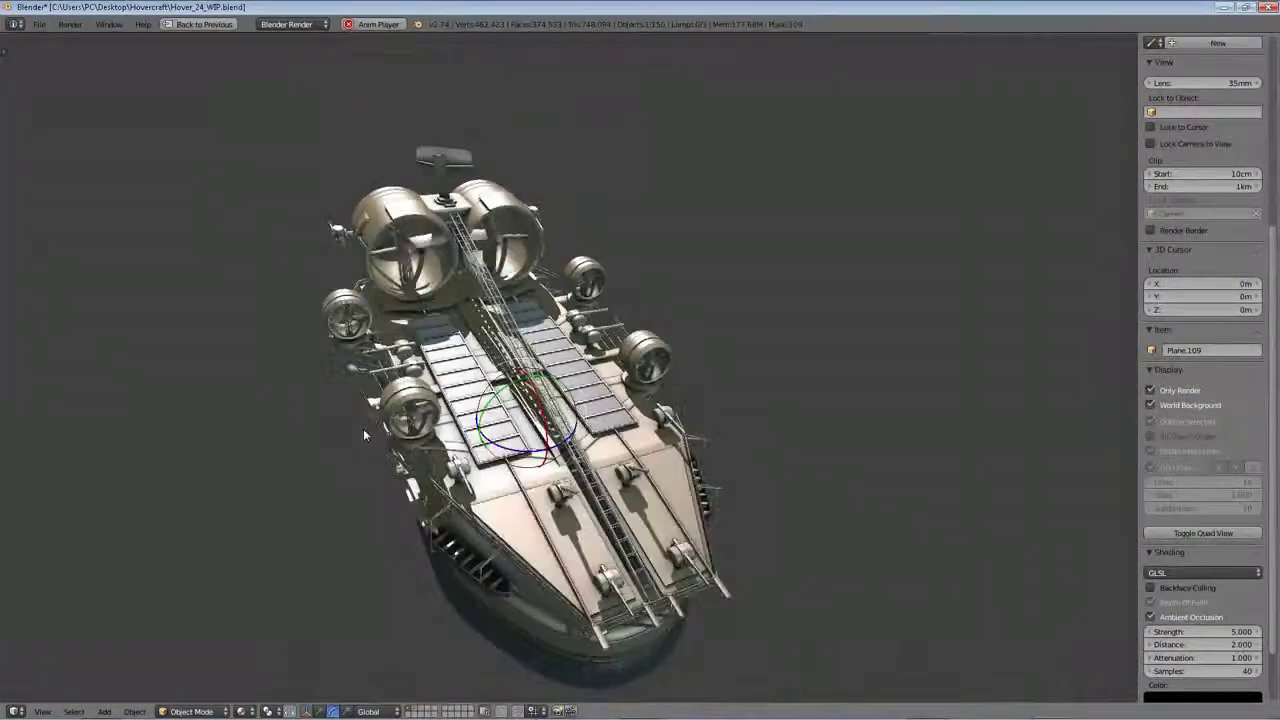
middle_drag(406, 392, 420, 398)
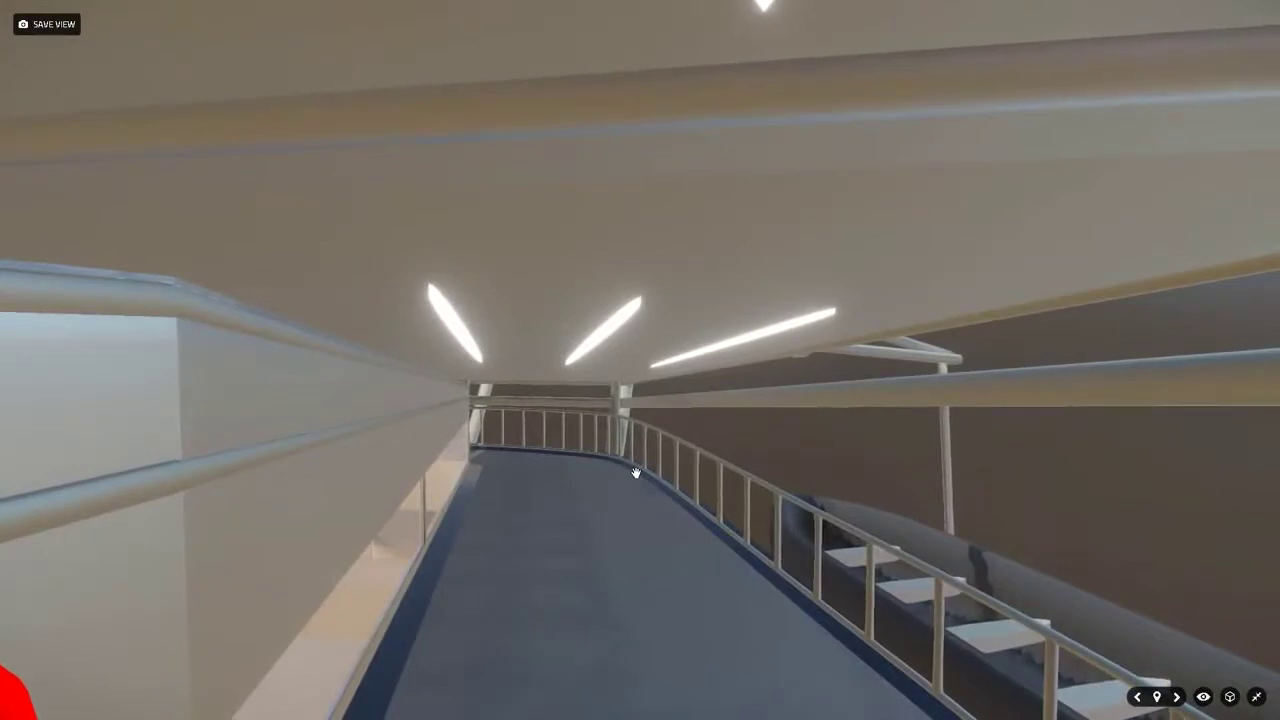
- Walk forward along the curved walkway and swing the view around along its railing
key(w)
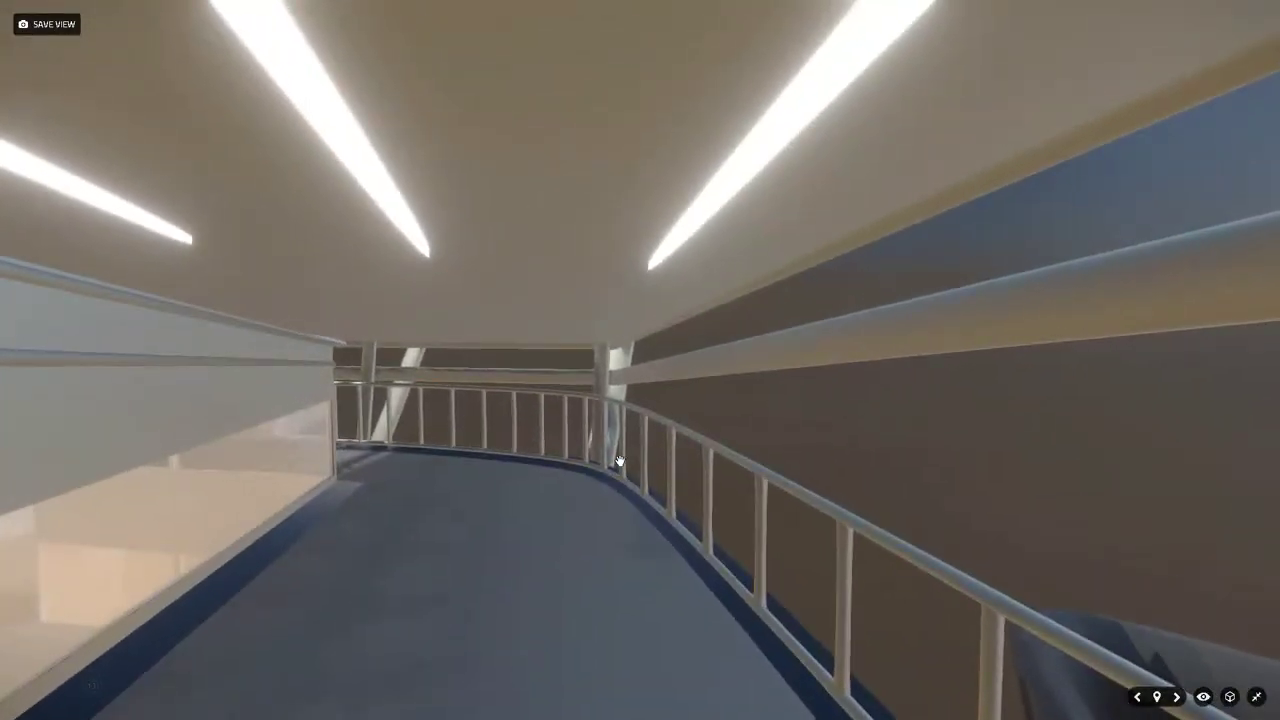
mouse_move(602, 456)
mouse_down()
mouse_move(588, 432)
mouse_move(604, 443)
mouse_up()
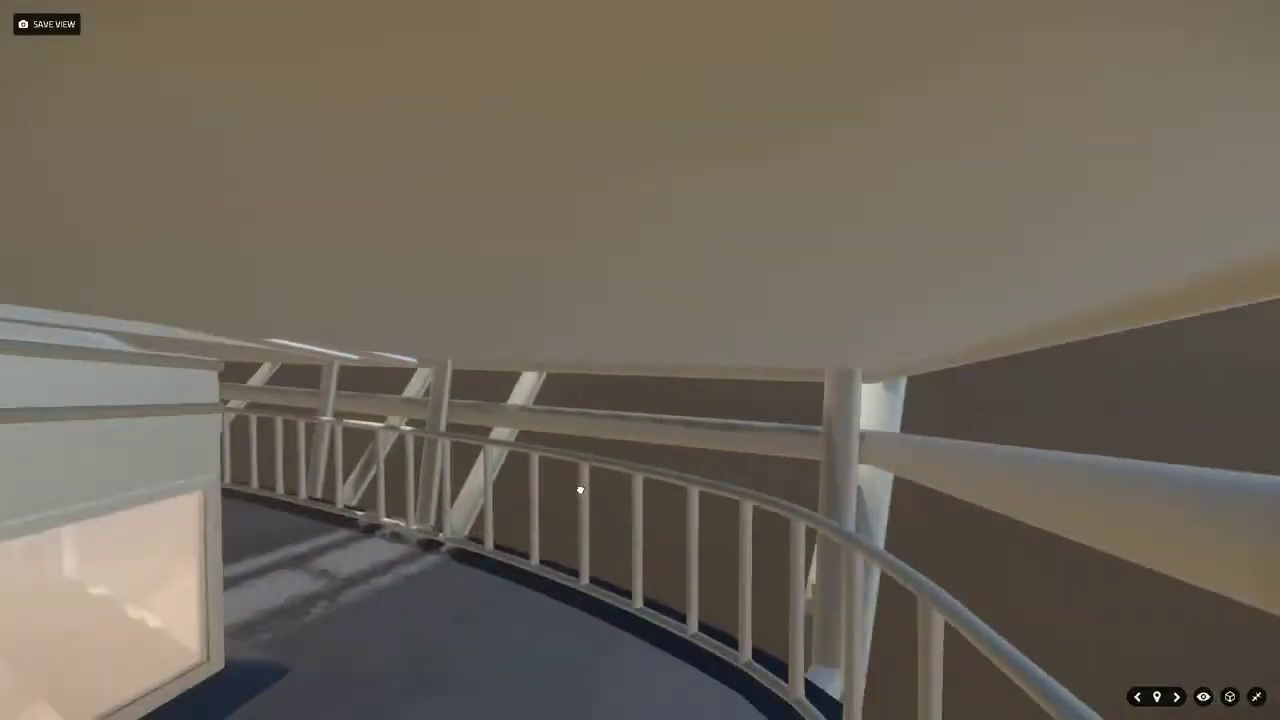
mouse_move(583, 491)
mouse_down()
mouse_move(237, 520)
mouse_move(331, 503)
mouse_move(423, 463)
mouse_move(474, 472)
mouse_move(449, 534)
mouse_move(306, 434)
mouse_move(222, 398)
mouse_move(660, 534)
mouse_move(289, 491)
mouse_move(261, 483)
mouse_move(317, 489)
mouse_move(272, 466)
mouse_up()
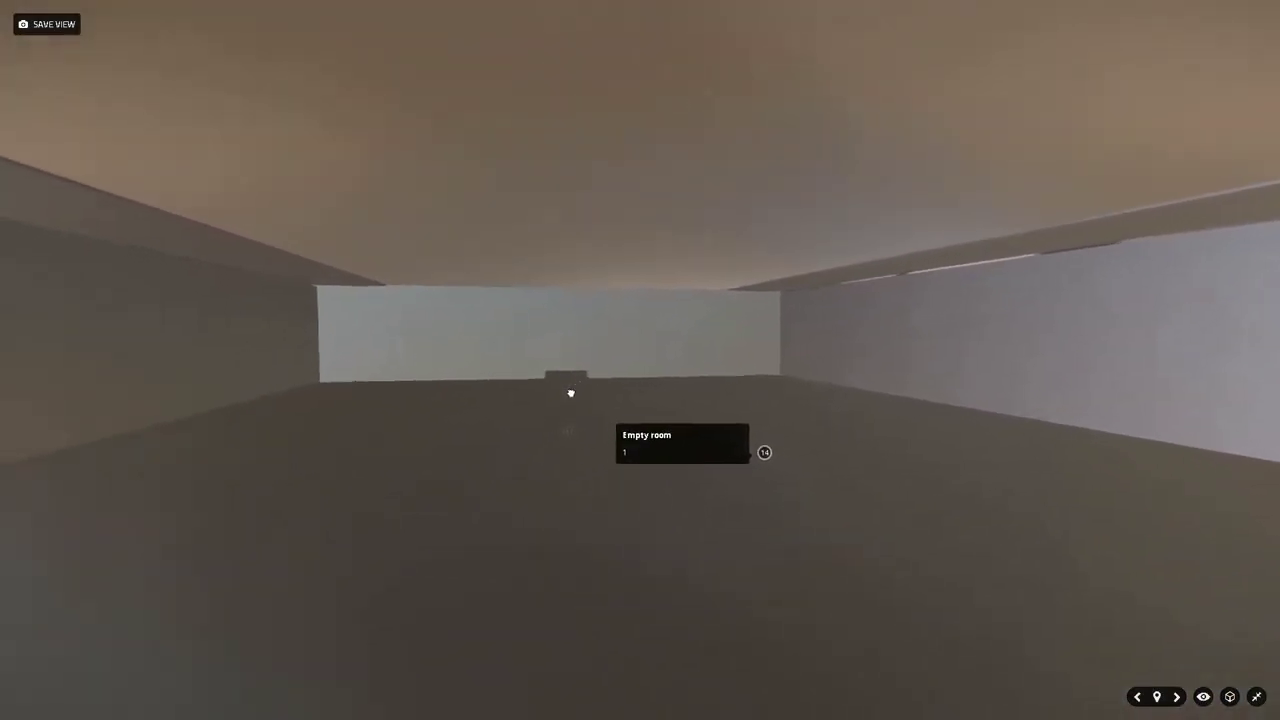
- Move through the empty room, past the staircase and columns, to the balcony opening
click(1190, 668)
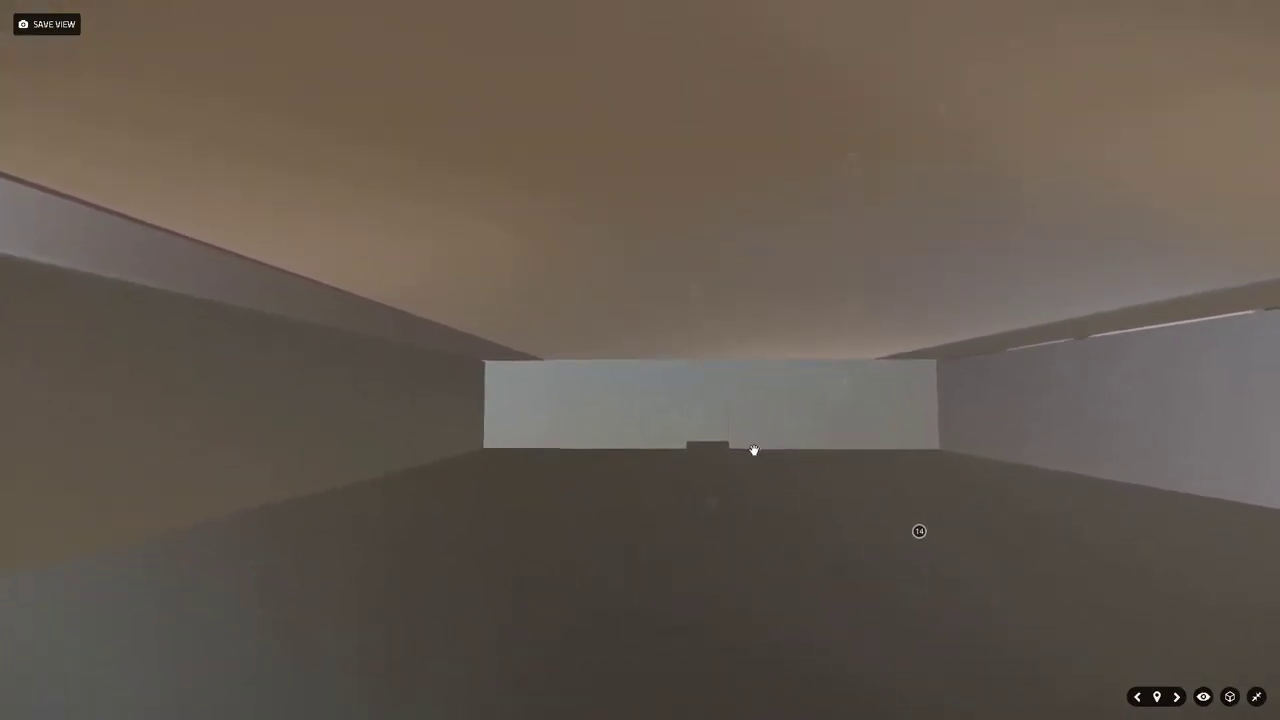
click(760, 449)
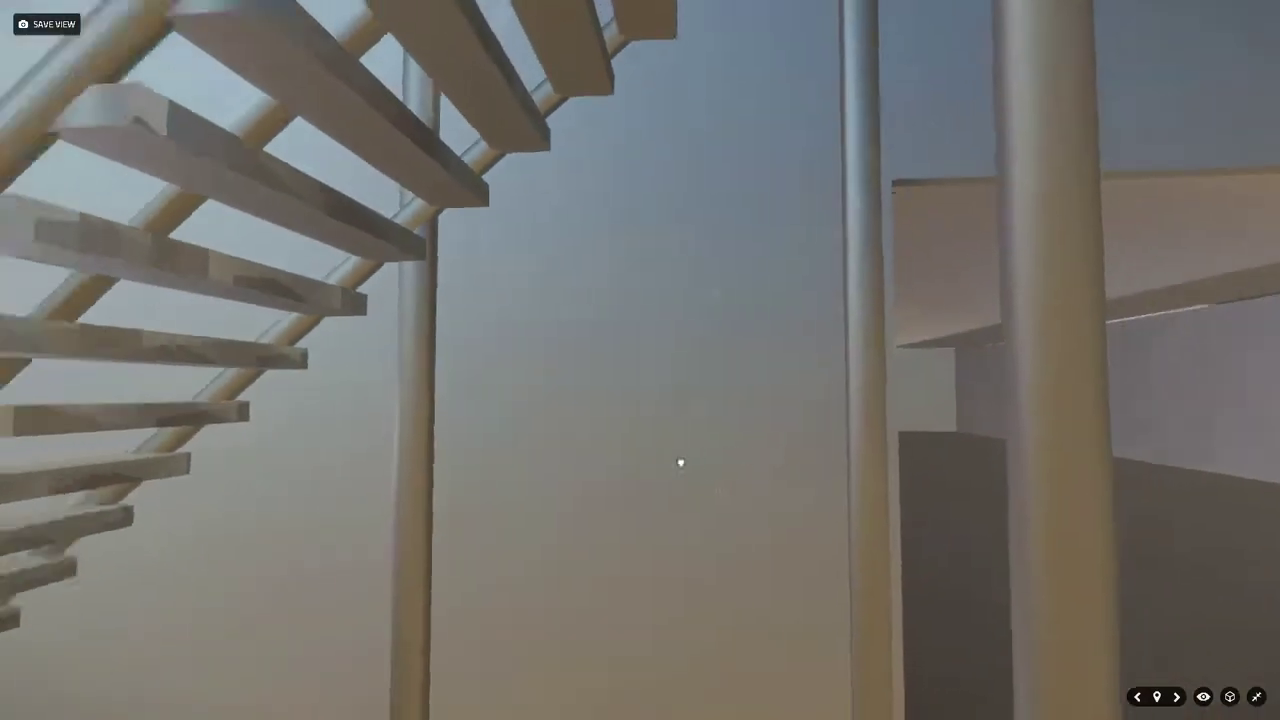
drag(680, 463, 419, 500)
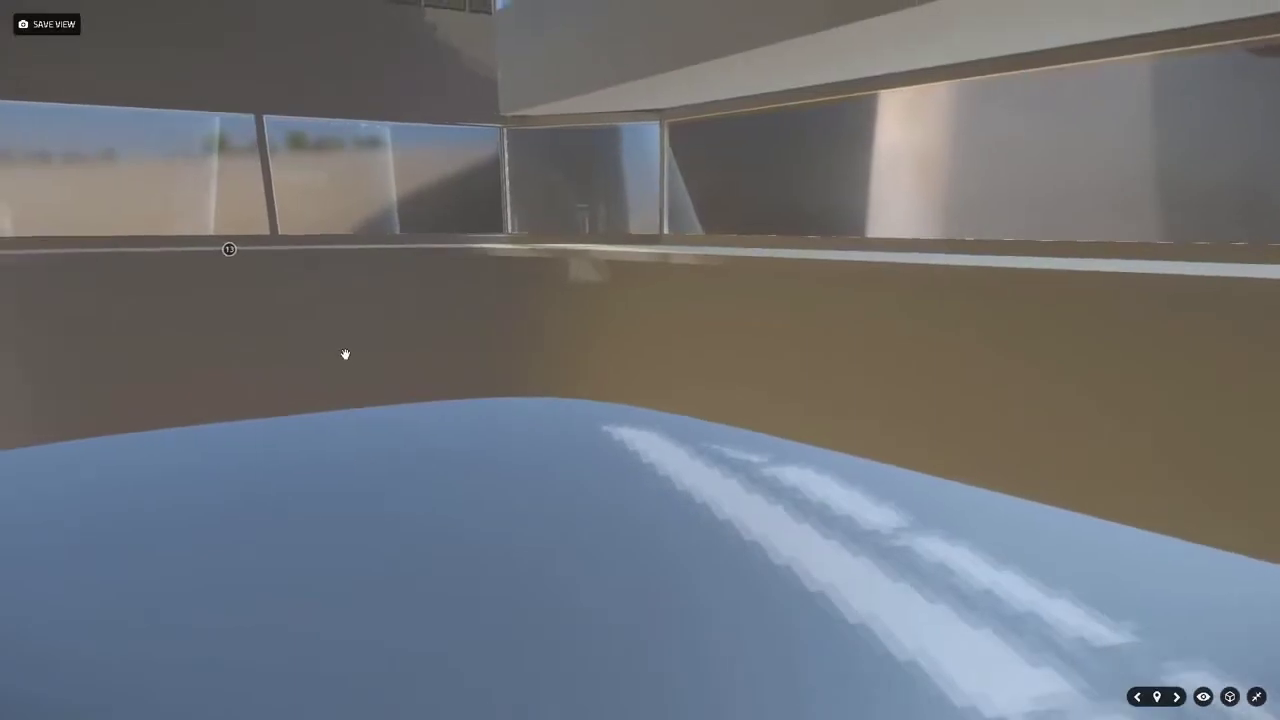
mouse_move(346, 354)
mouse_down()
mouse_move(840, 346)
mouse_move(923, 306)
mouse_up()
click(923, 306)
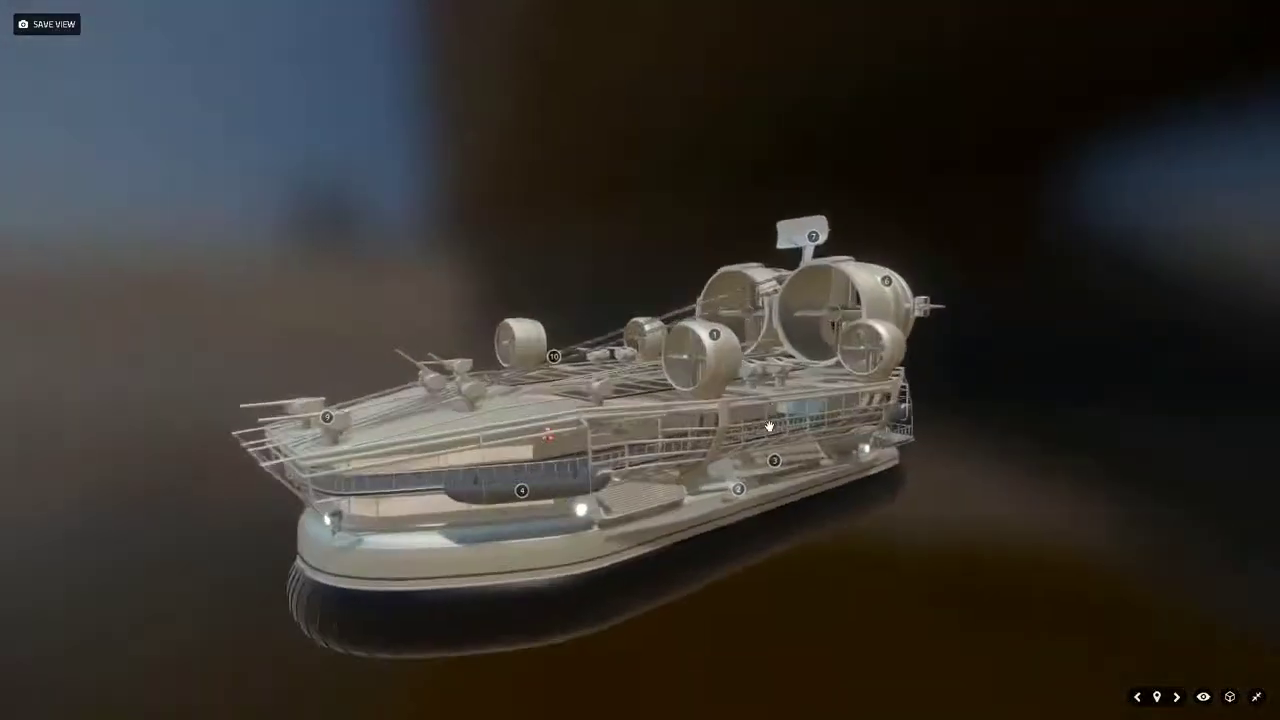
- Orbit to a higher deck view, then zoom in close on the hull-side light and vent
drag(812, 410, 1102, 577)
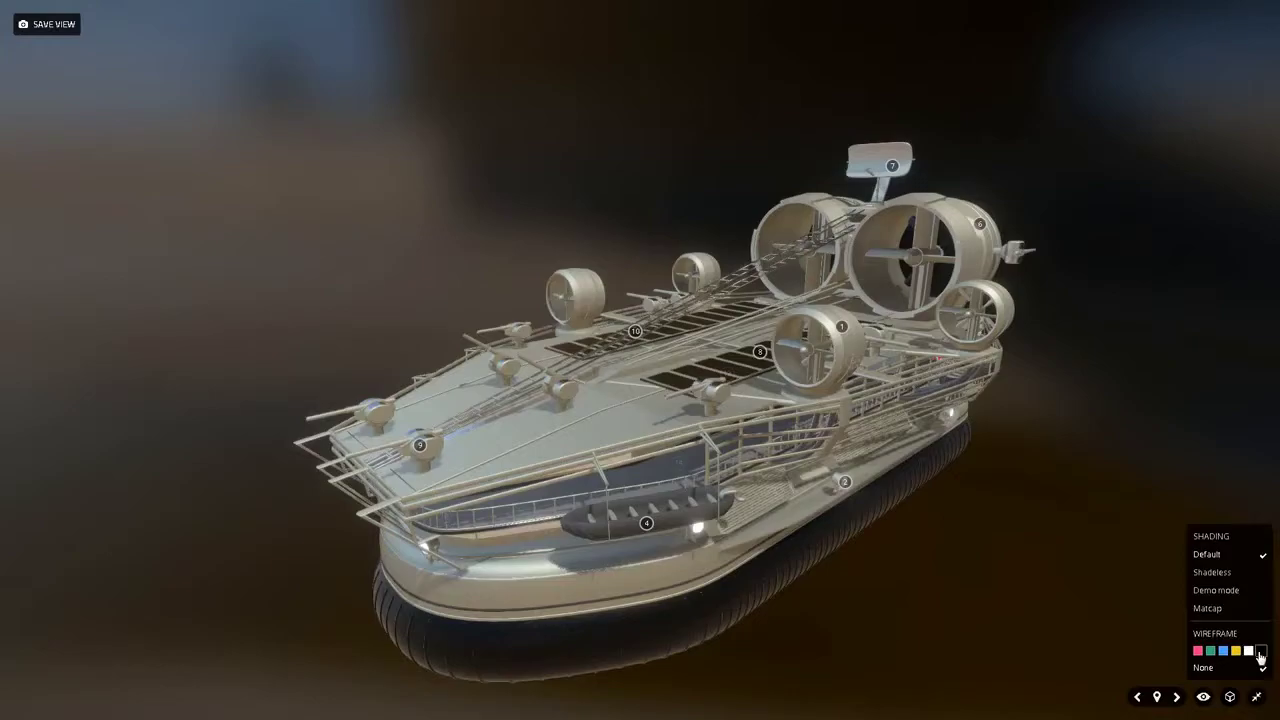
double_click(825, 531)
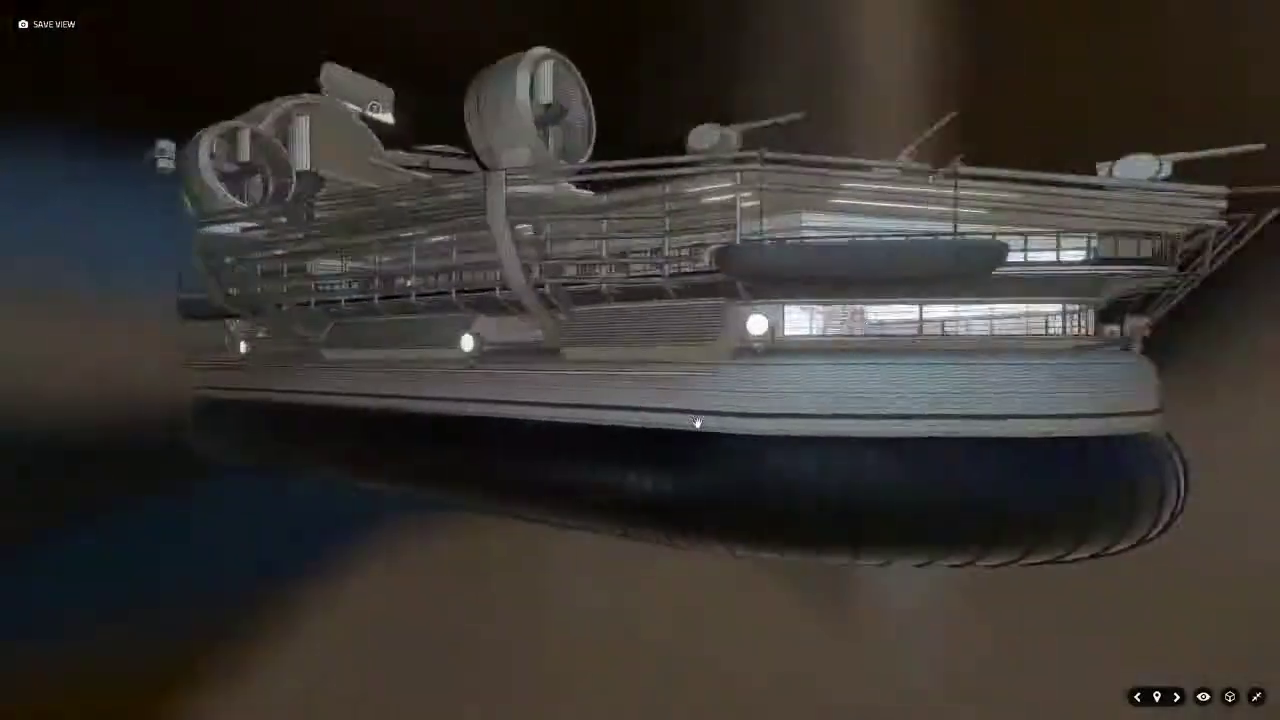
double_click(677, 409)
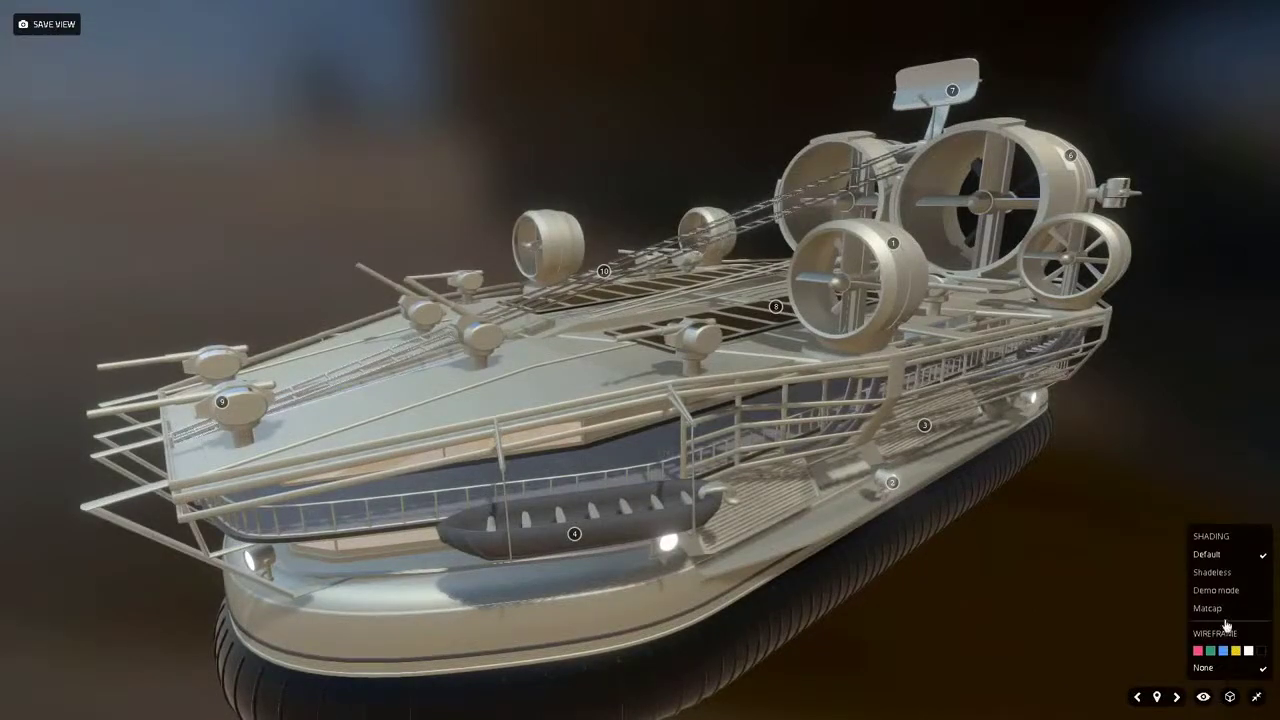
- Switch the hovercraft to Shadeless, then Matcap shading, orbiting to front and high deck views
click(1218, 580)
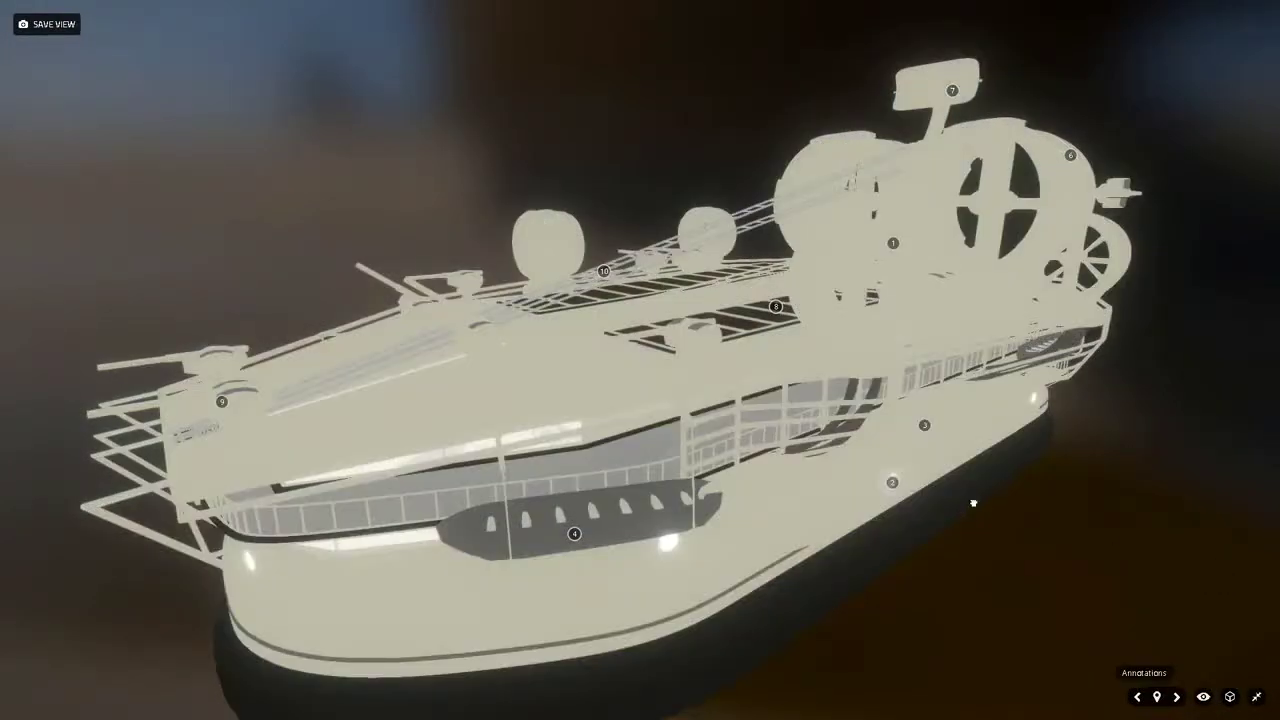
mouse_move(973, 503)
mouse_down()
mouse_move(900, 474)
mouse_move(874, 520)
mouse_move(1000, 500)
mouse_move(1060, 525)
mouse_up()
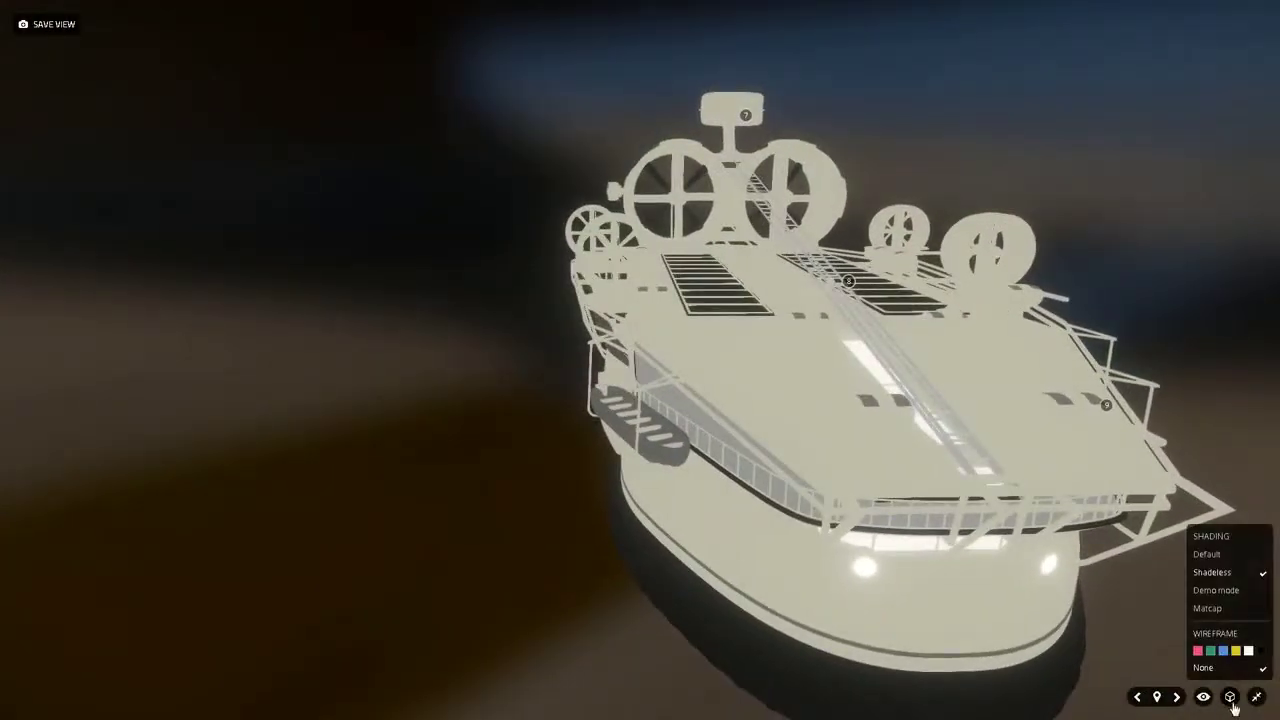
click(1207, 613)
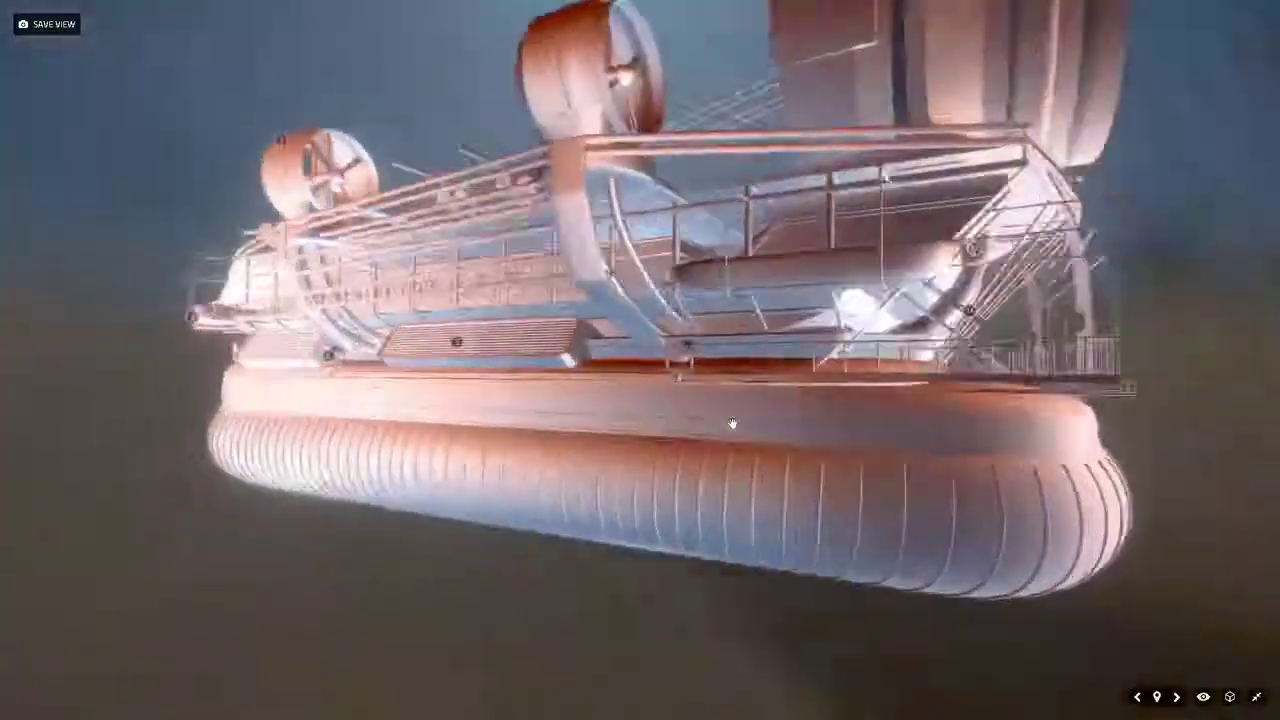
mouse_move(732, 424)
mouse_down()
mouse_move(1048, 483)
mouse_move(903, 419)
mouse_up()
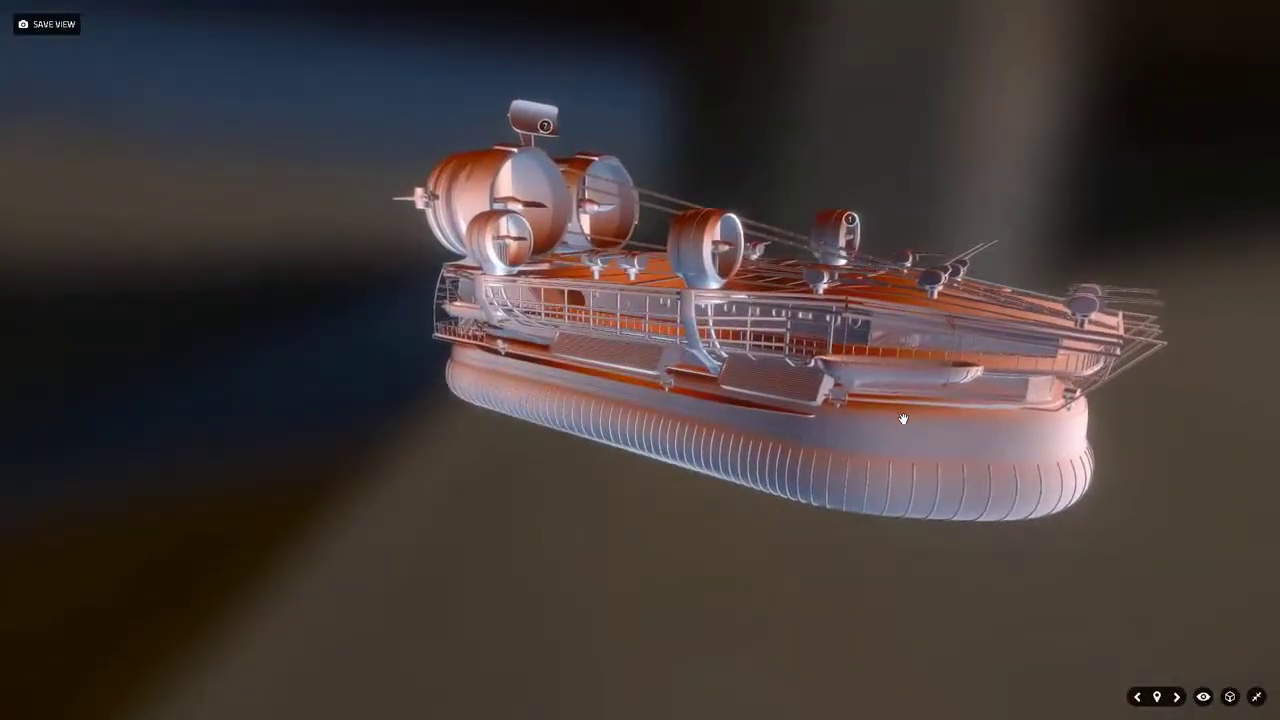
- Zoom in on the Matcap-shaded deck and bring the Rendering Options back up
scroll(1051, 432, up, 5)
scroll(1051, 432, up, 5)
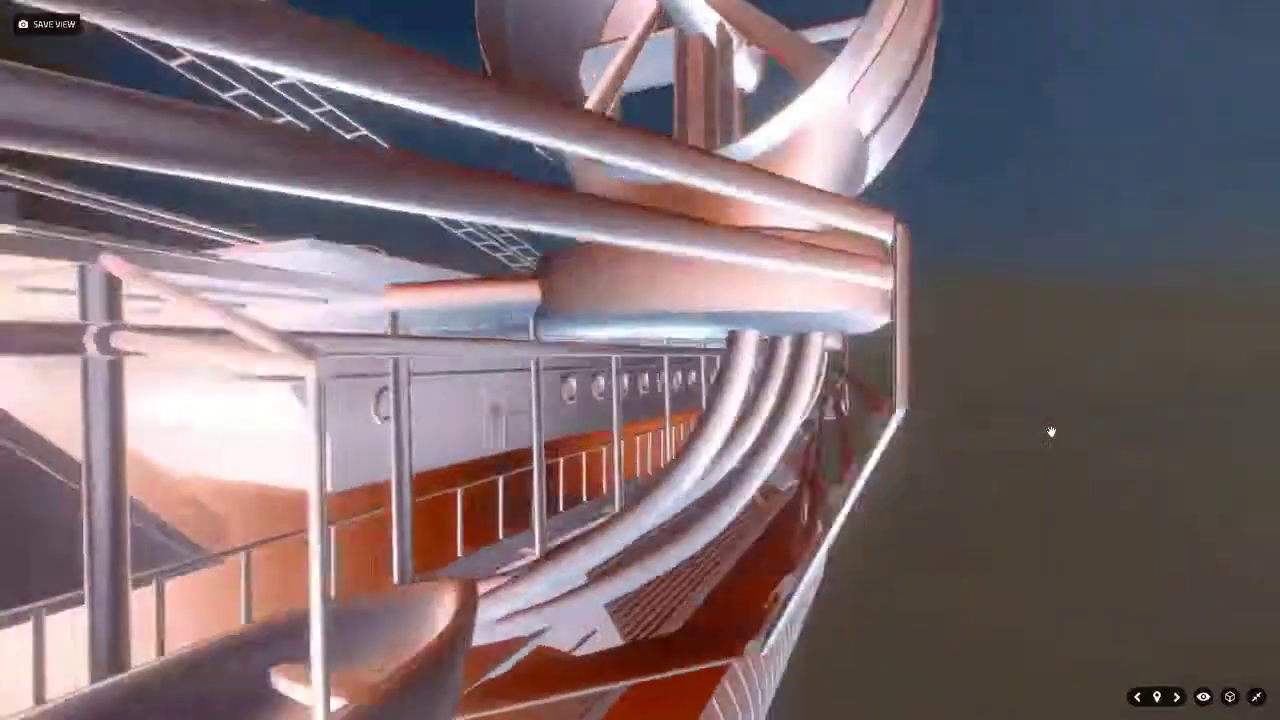
scroll(1051, 432, up, 5)
scroll(1051, 432, down, 3)
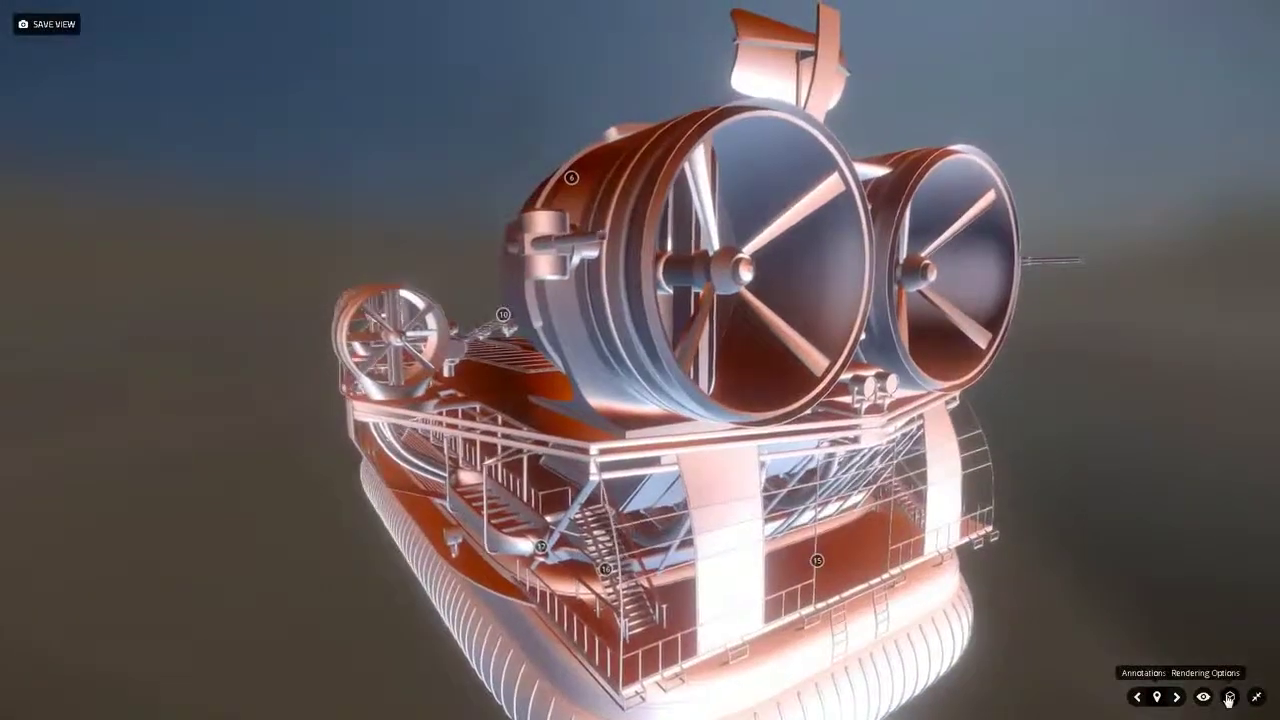
click(1229, 697)
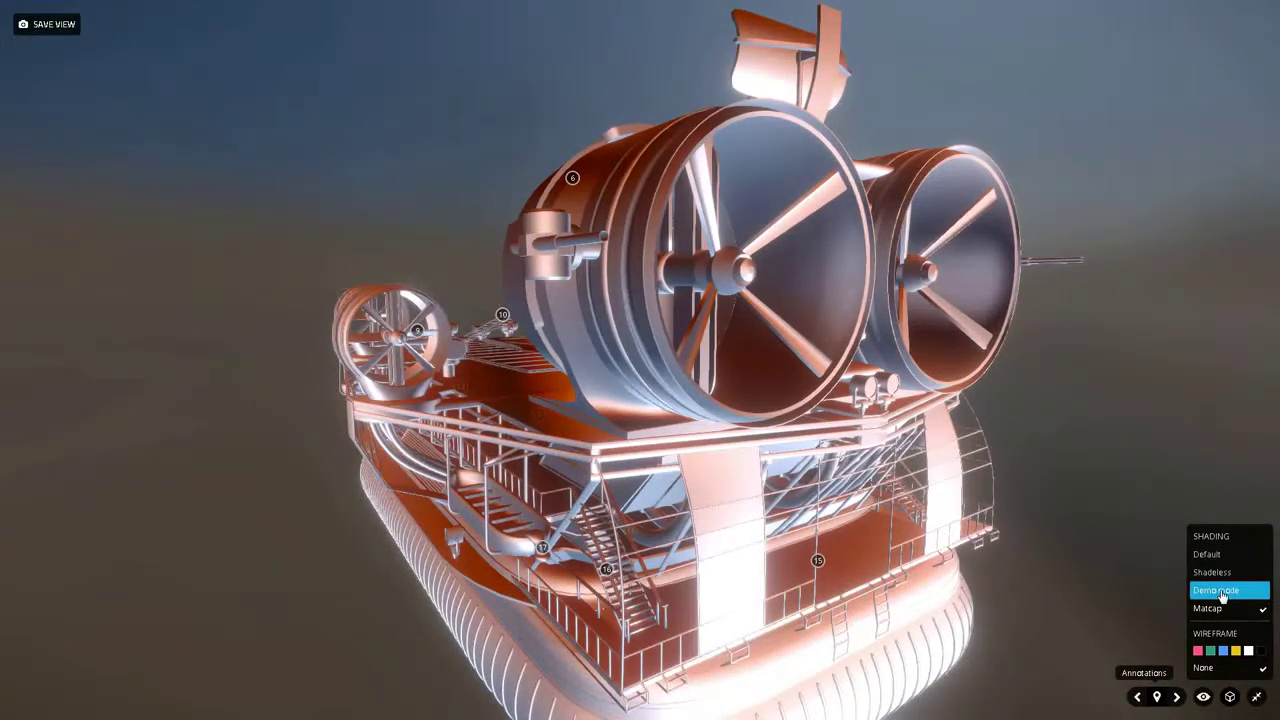
- Turn on Demo mode and orbit to a top-front view of the deck
click(1248, 650)
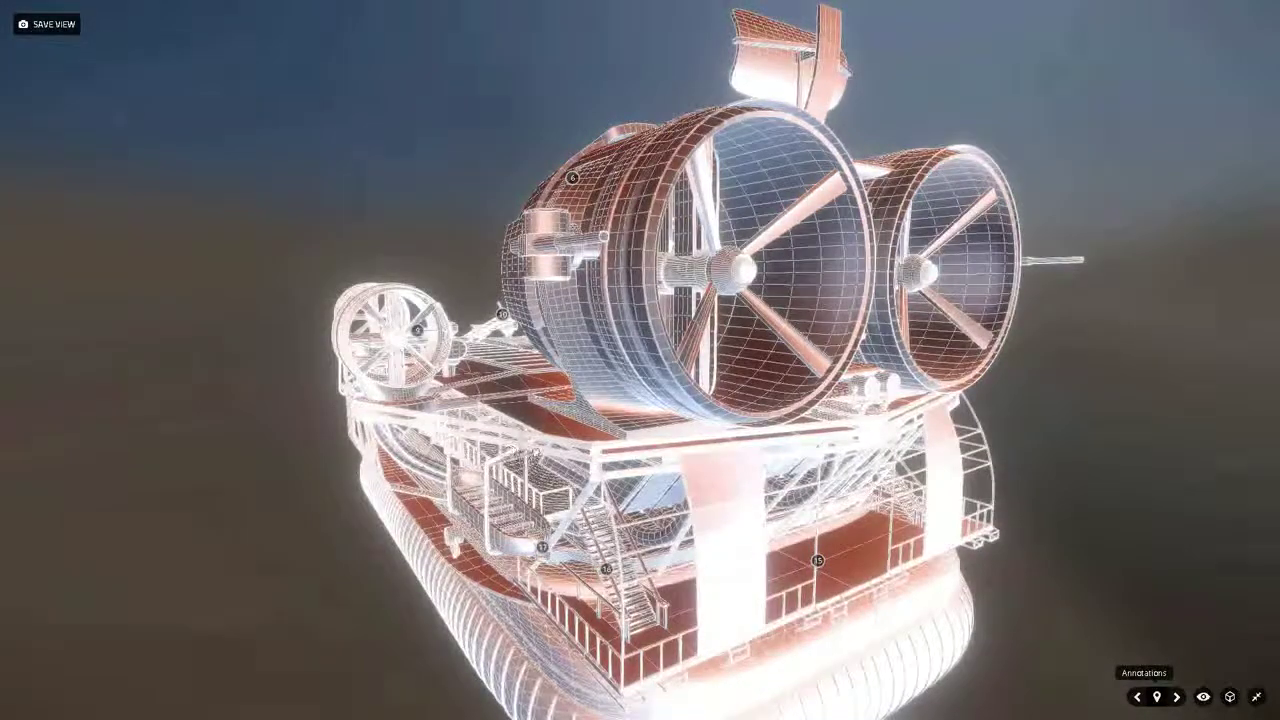
drag(700, 400, 635, 425)
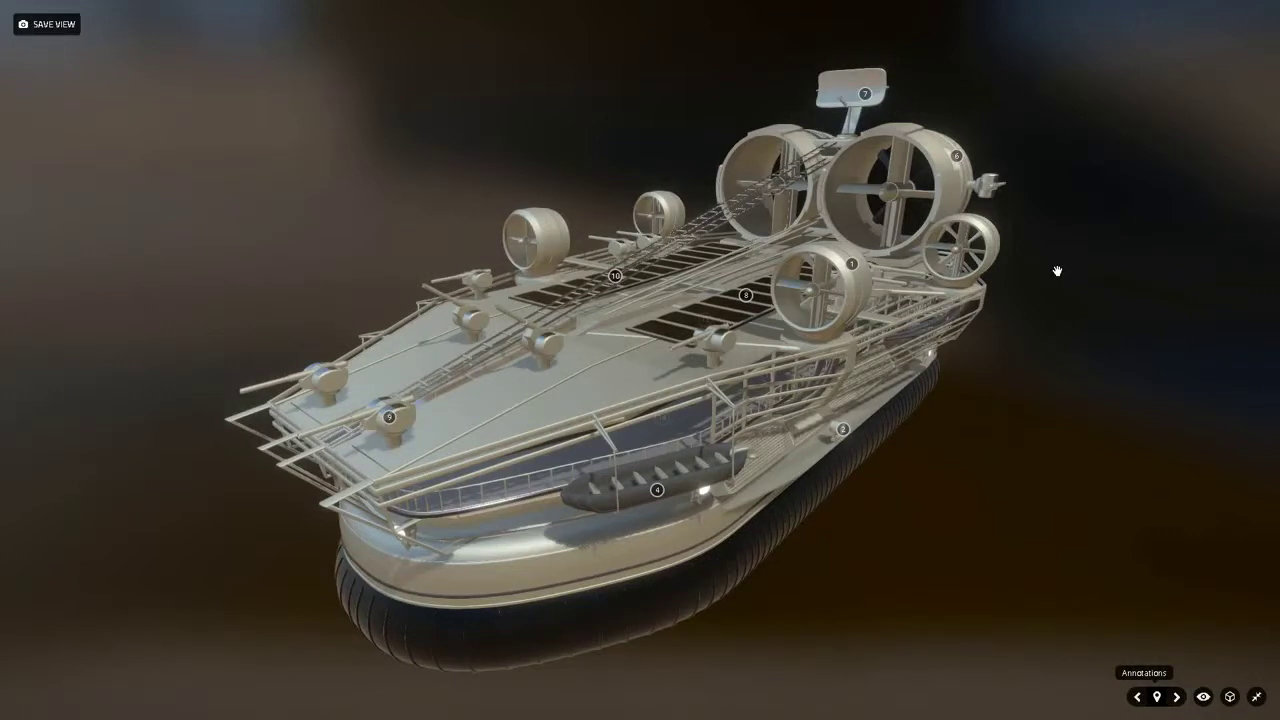
- Zoom in and fly down onto the deck toward the twin fans
click(1230, 697)
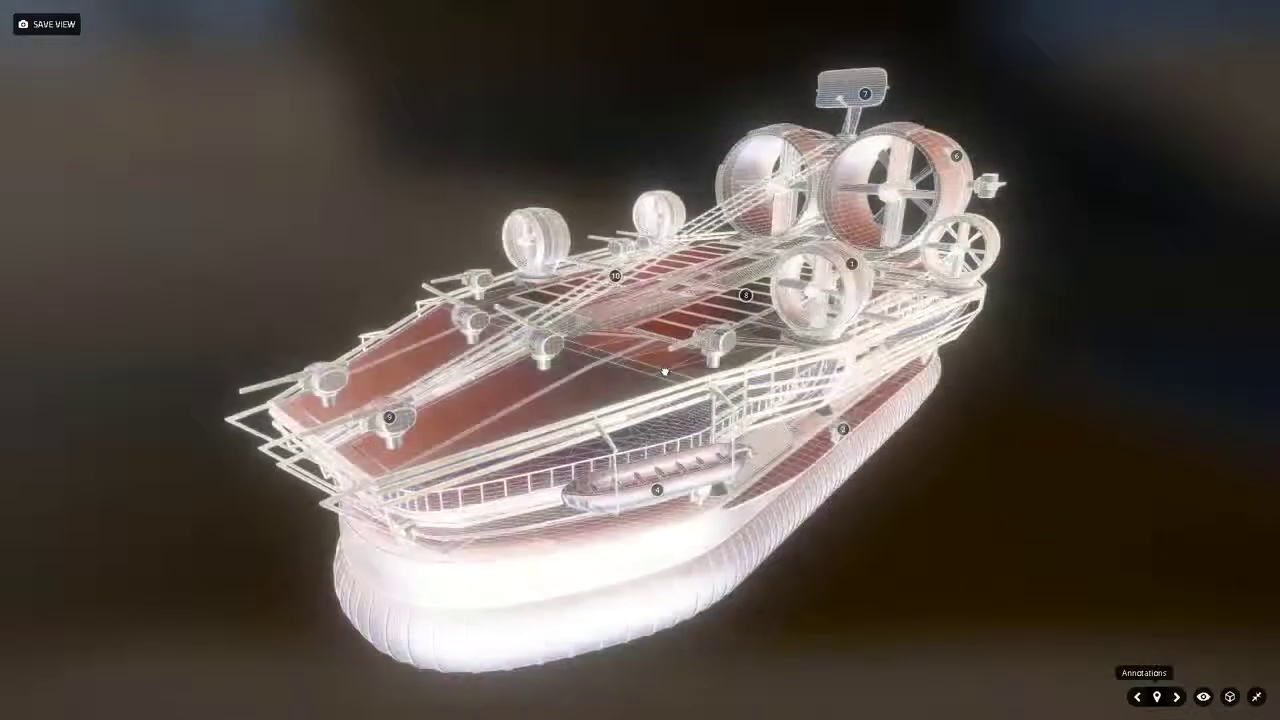
scroll(664, 370, up, 3)
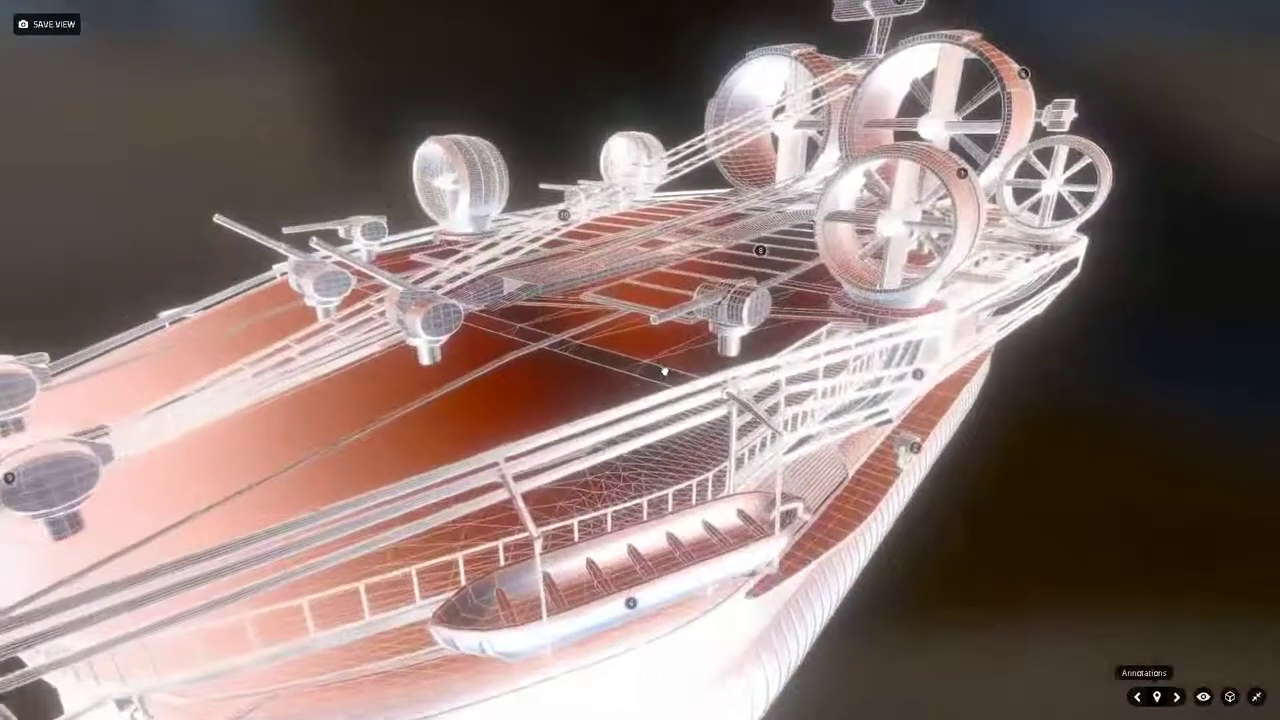
scroll(704, 202, up, 2)
double_click(704, 202)
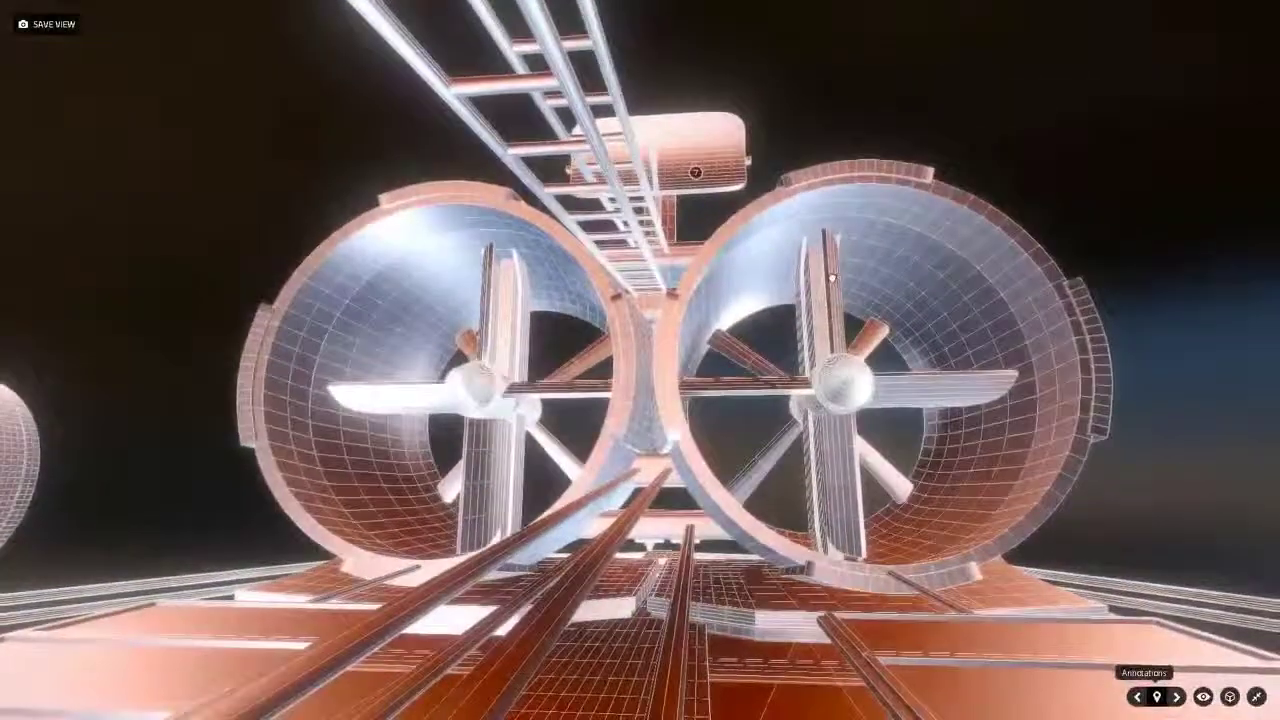
- Orbit around the twin fans, along the ladder and bow, past the solar panels
mouse_move(832, 277)
mouse_down()
mouse_move(632, 592)
mouse_move(640, 528)
mouse_up()
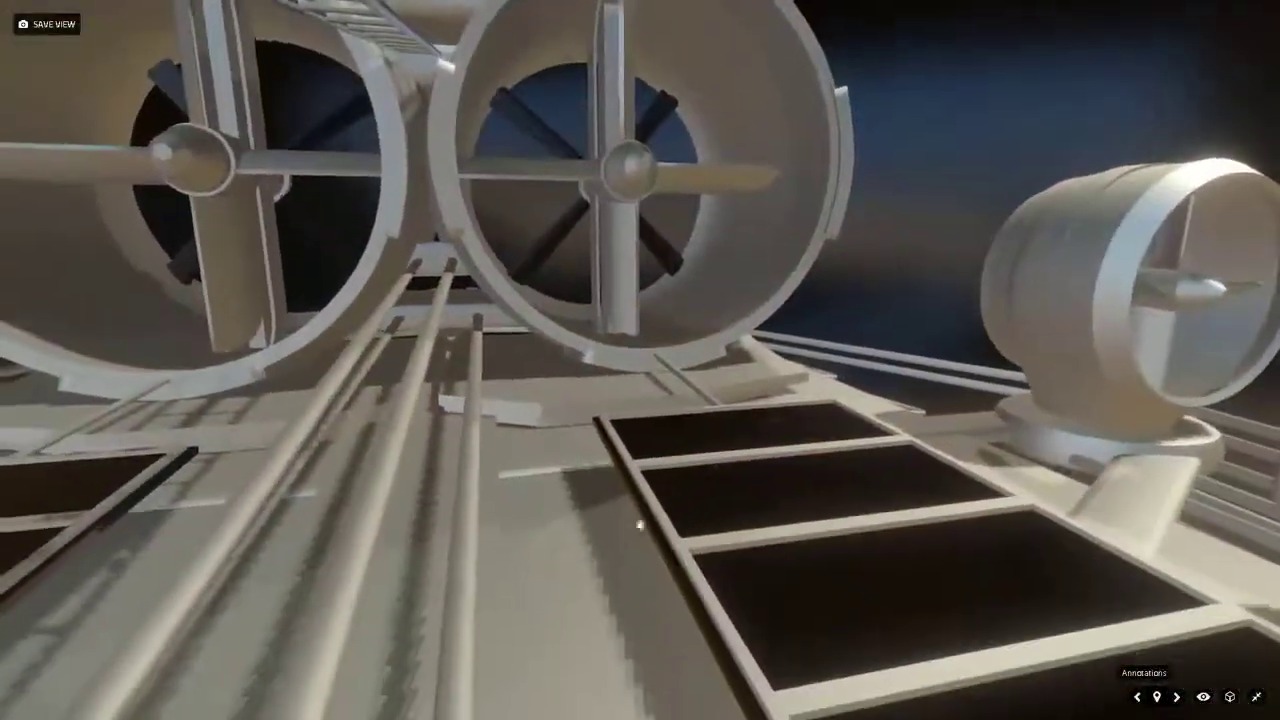
drag(309, 571, 483, 545)
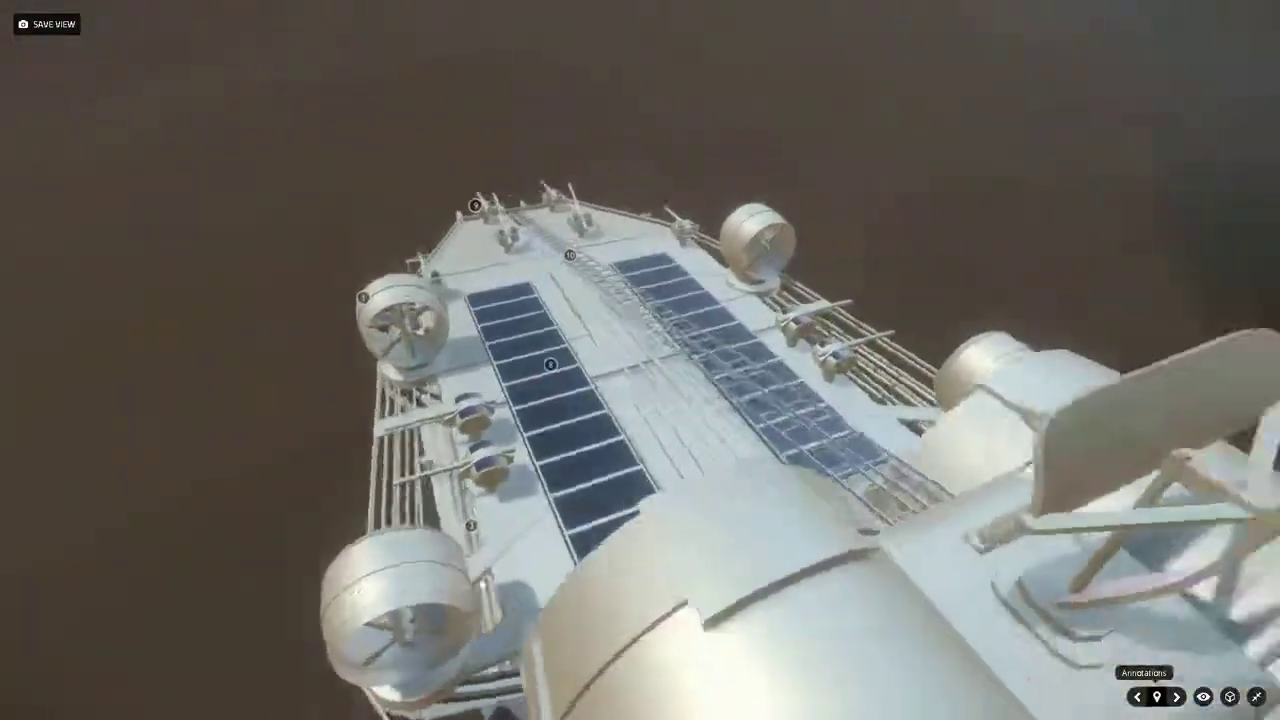
mouse_move(760, 460)
mouse_down()
mouse_move(594, 455)
mouse_move(792, 549)
mouse_up()
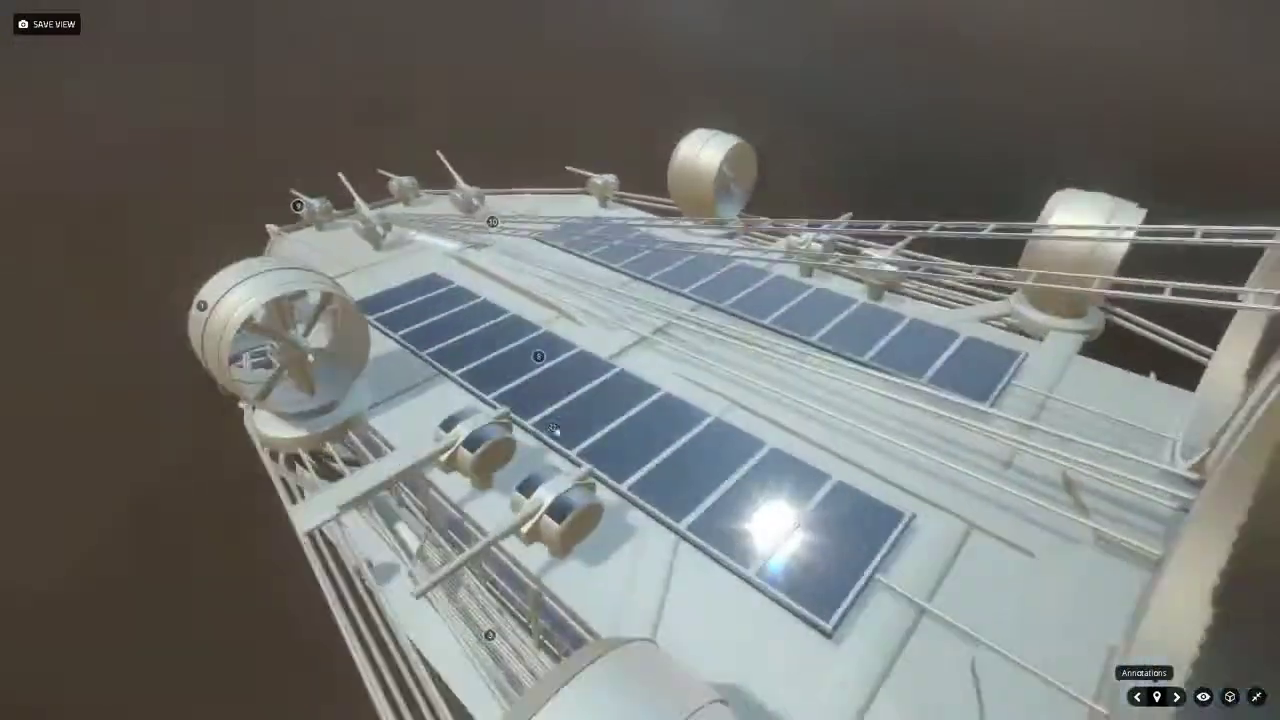
drag(554, 429, 577, 398)
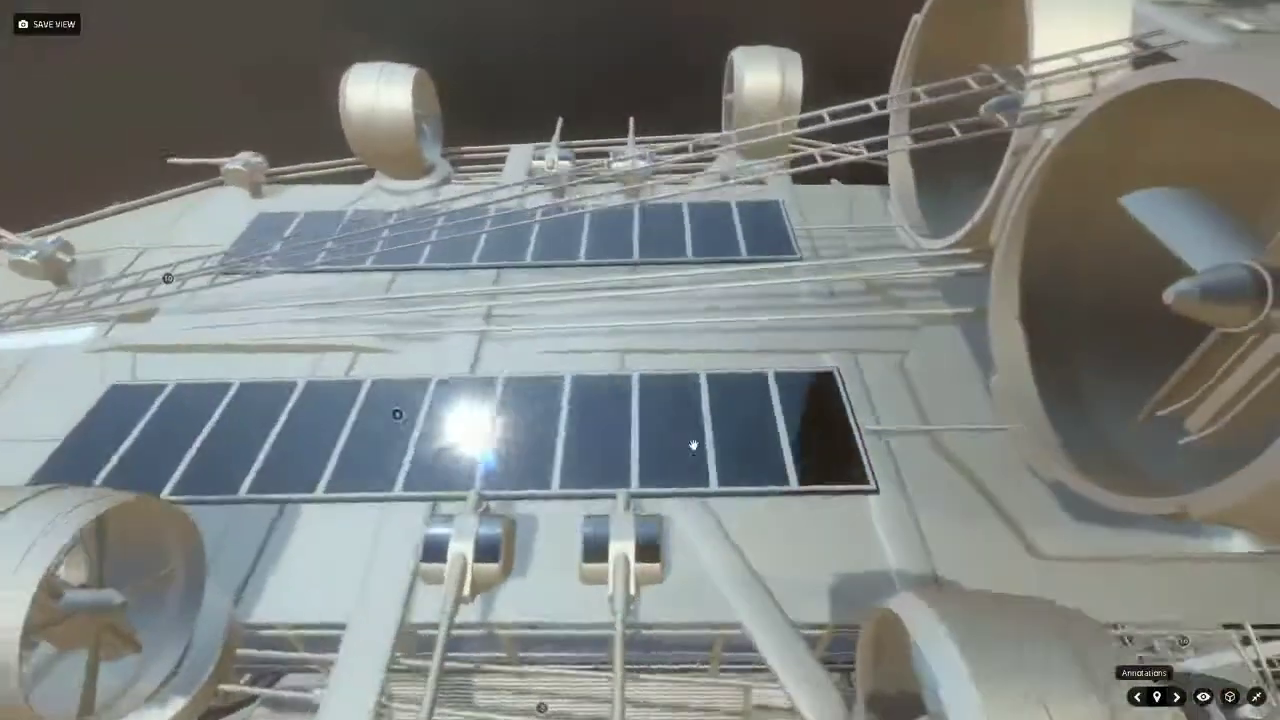